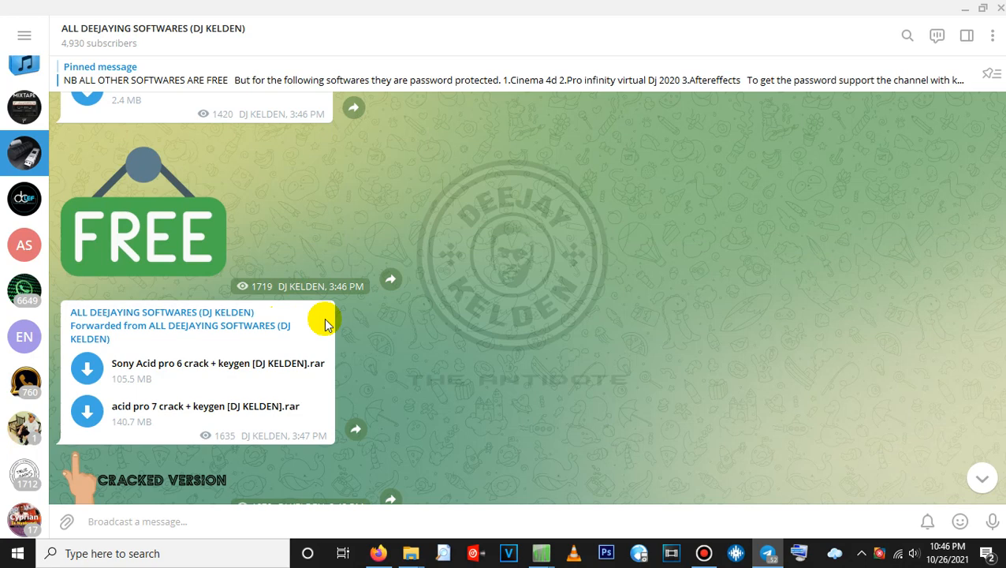
Step: Look through the deejaying software channel's posts on ACID Pro downloads, DJ drops, Virtual DJ keyboard mappings and skins
{"action": "scroll", "coordinate": [261, 230], "scroll_direction": "up", "scroll_amount": 1}
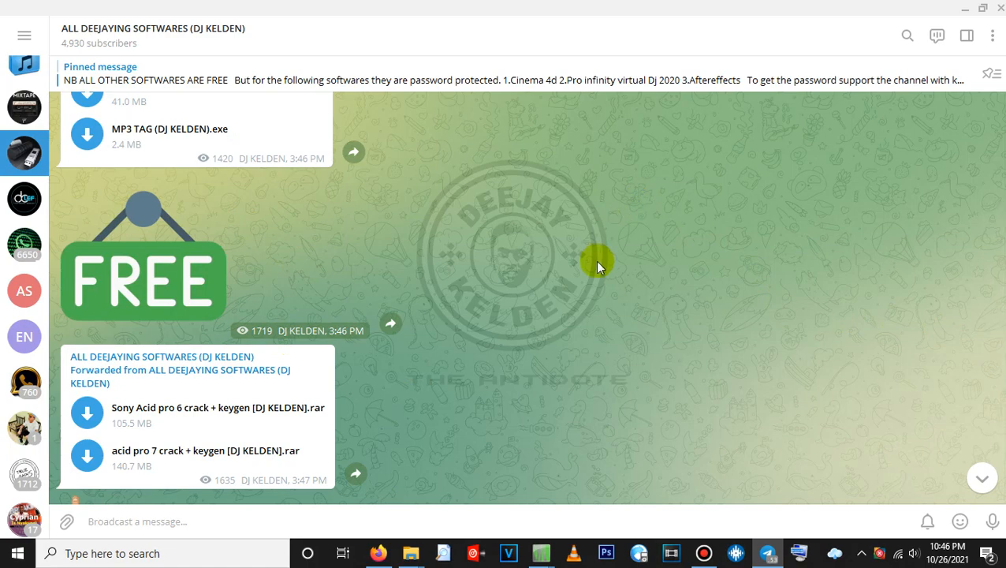
{"action": "scroll", "coordinate": [597, 266], "scroll_direction": "down", "scroll_amount": 1}
{"action": "scroll", "coordinate": [596, 266], "scroll_direction": "down", "scroll_amount": 1}
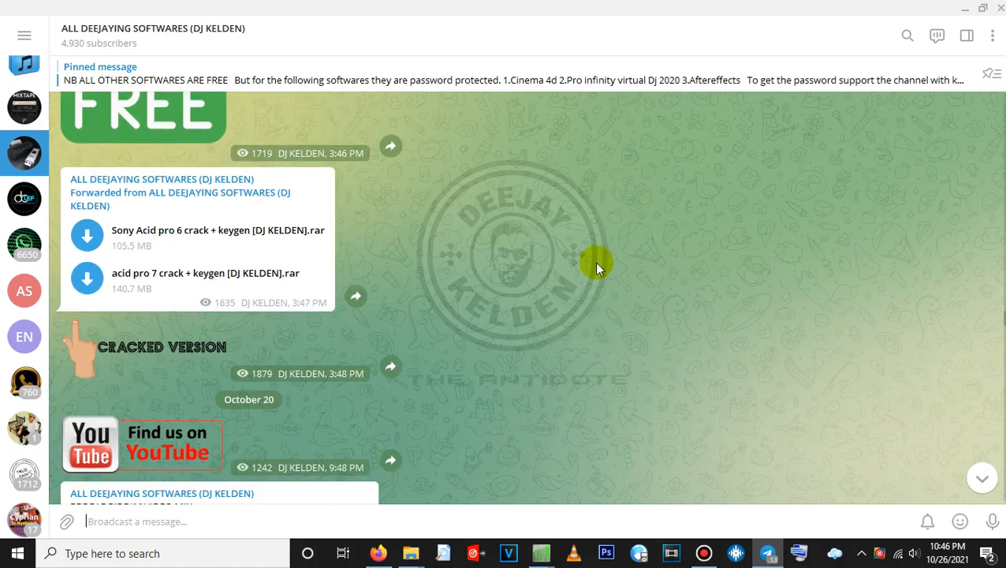
{"action": "scroll", "coordinate": [594, 262], "scroll_direction": "down", "scroll_amount": 1}
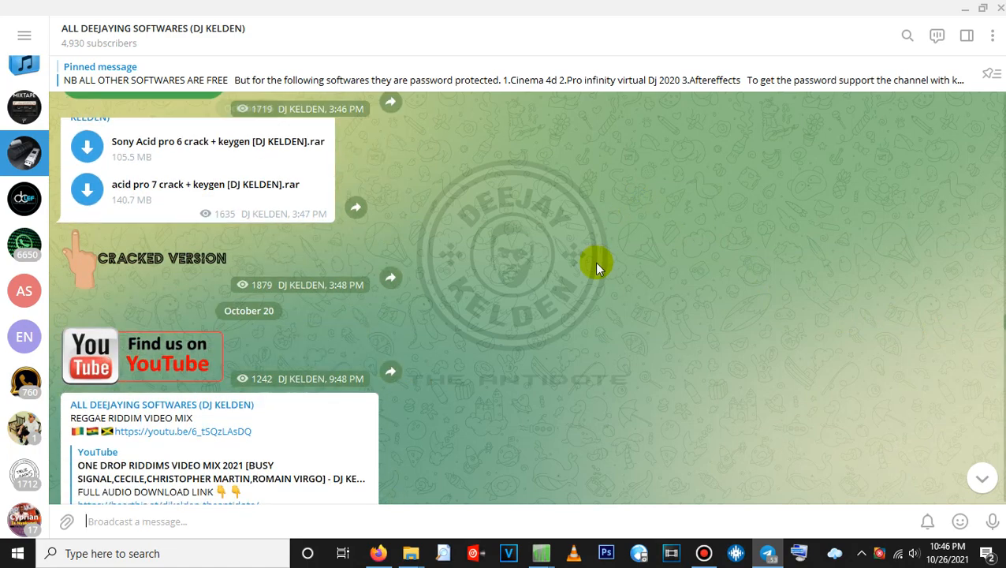
{"action": "scroll", "coordinate": [594, 261], "scroll_direction": "up", "scroll_amount": 6}
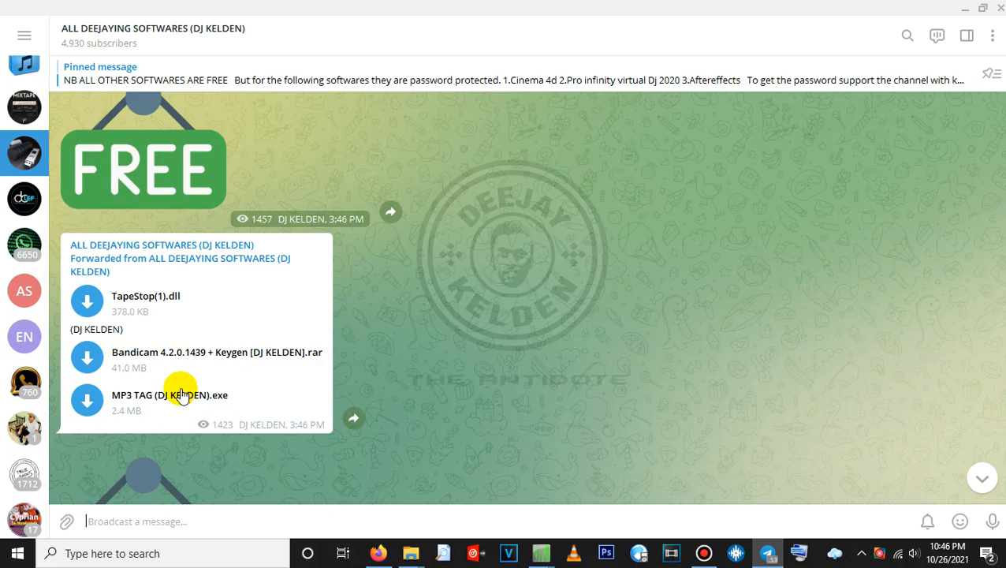
{"action": "scroll", "coordinate": [182, 394], "scroll_direction": "up", "scroll_amount": 10}
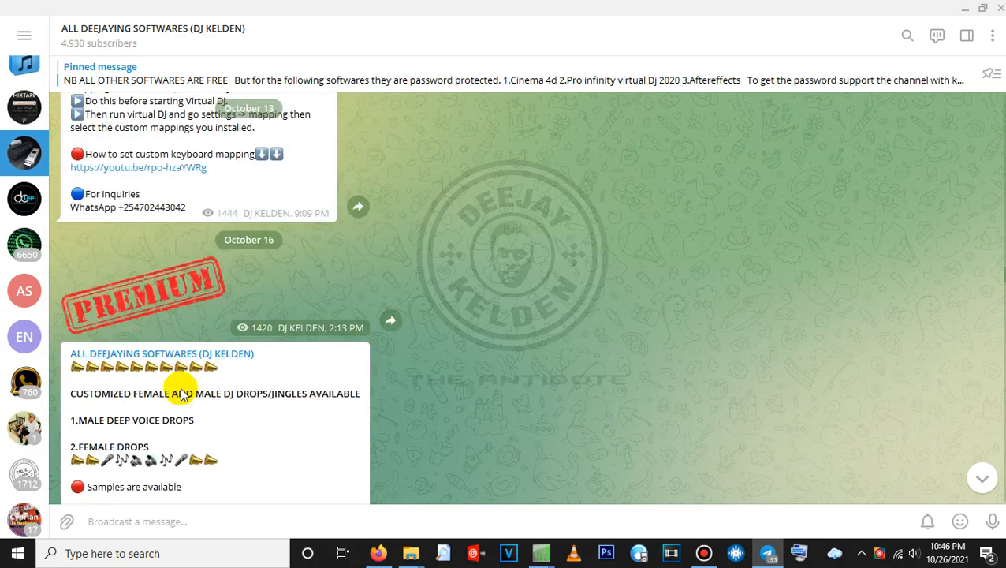
{"action": "scroll", "coordinate": [180, 386], "scroll_direction": "down", "scroll_amount": 3}
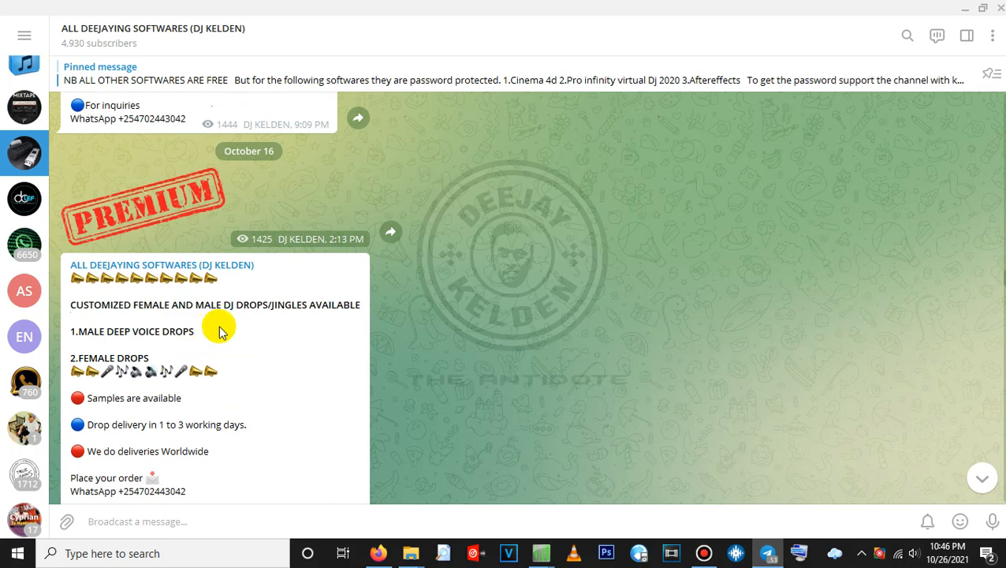
{"action": "scroll", "coordinate": [270, 333], "scroll_direction": "down", "scroll_amount": 1}
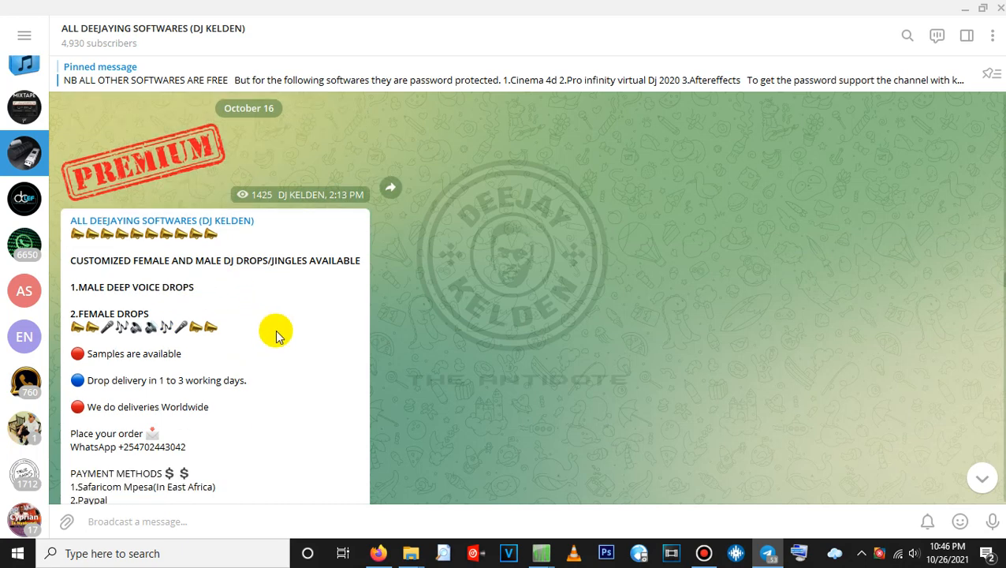
{"action": "scroll", "coordinate": [339, 320], "scroll_direction": "down", "scroll_amount": 1}
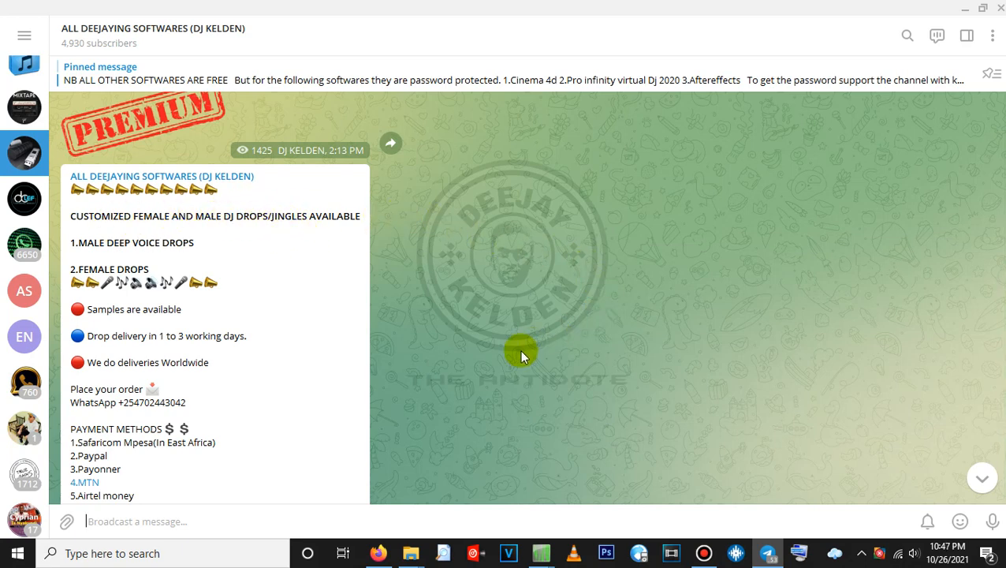
{"action": "scroll", "coordinate": [315, 309], "scroll_direction": "down", "scroll_amount": 1}
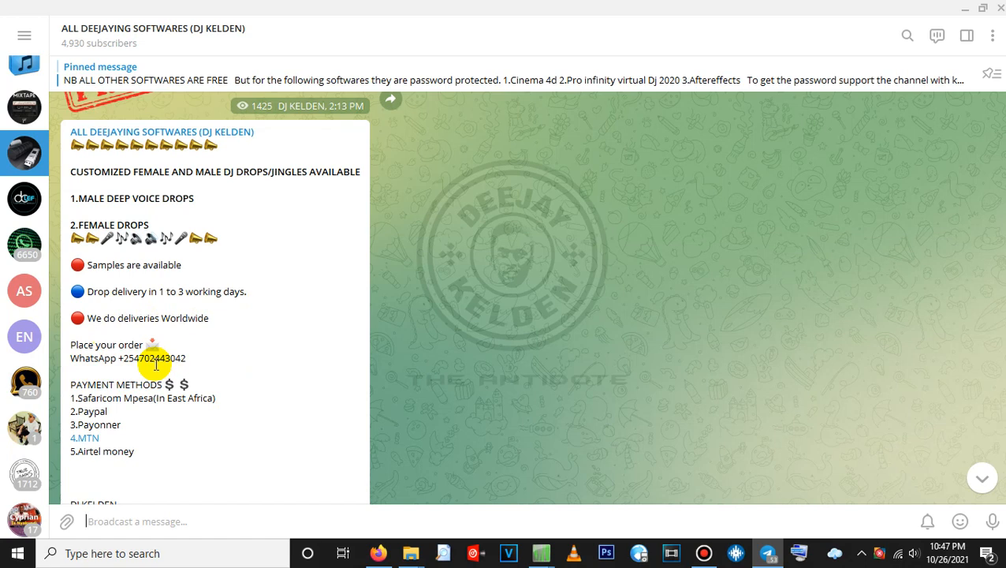
{"action": "scroll", "coordinate": [157, 365], "scroll_direction": "down", "scroll_amount": 1}
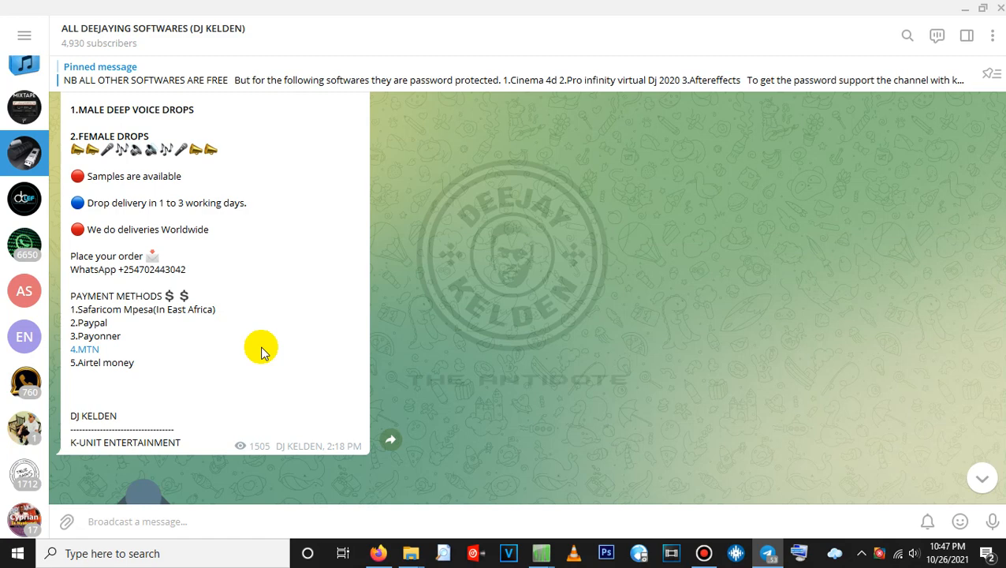
{"action": "scroll", "coordinate": [86, 211], "scroll_direction": "up", "scroll_amount": 8}
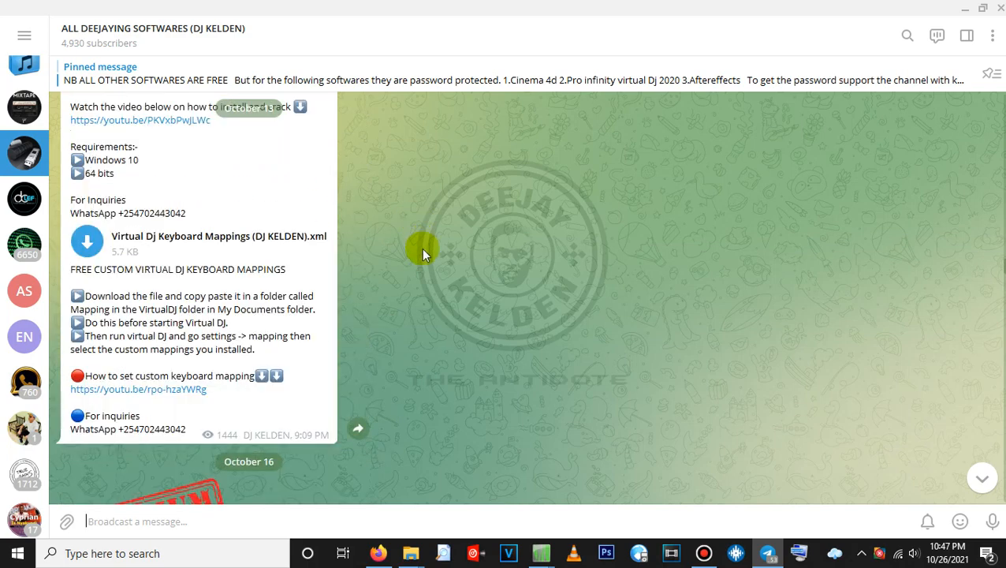
{"action": "scroll", "coordinate": [417, 268], "scroll_direction": "up", "scroll_amount": 3}
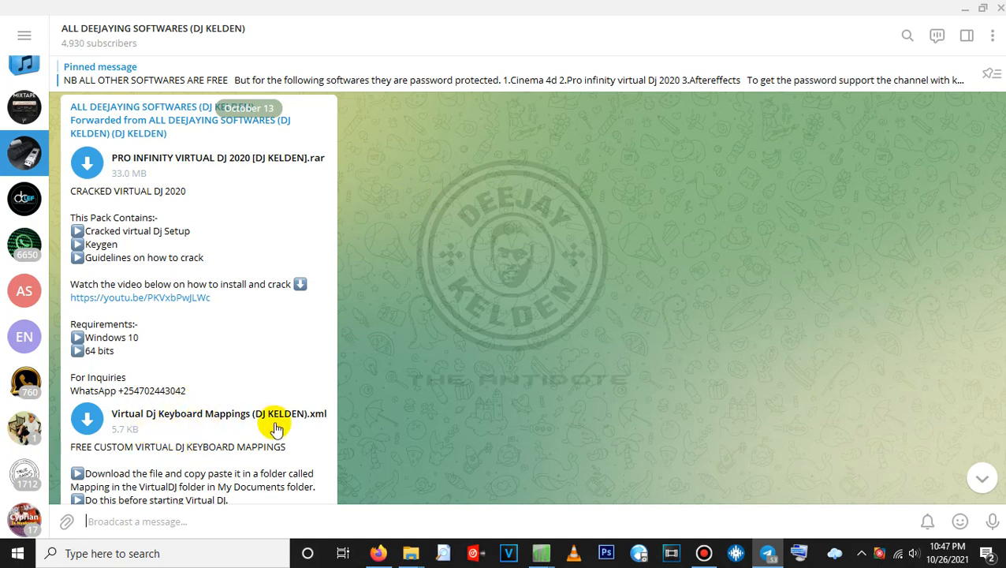
{"action": "scroll", "coordinate": [241, 357], "scroll_direction": "up", "scroll_amount": 4}
{"action": "scroll", "coordinate": [241, 357], "scroll_direction": "up", "scroll_amount": 20}
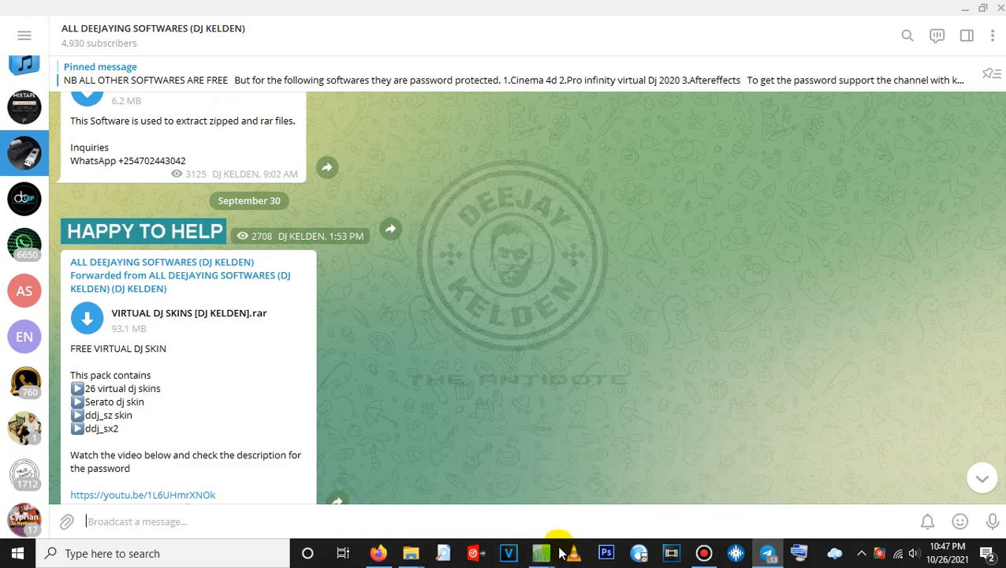
Step: Switch to Sony ACID Pro 6.0 and place the song Migos - Cocoon on the timeline, starting at 2.1
{"action": "mouse_move", "coordinate": [540, 553]}
{"action": "left_click", "coordinate": [685, 512]}
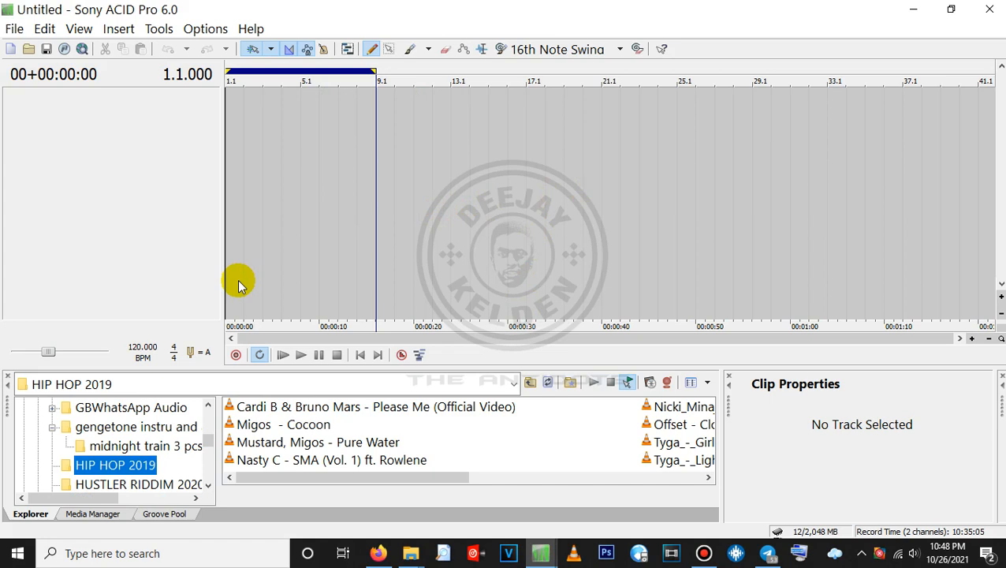
{"action": "left_click", "coordinate": [245, 117]}
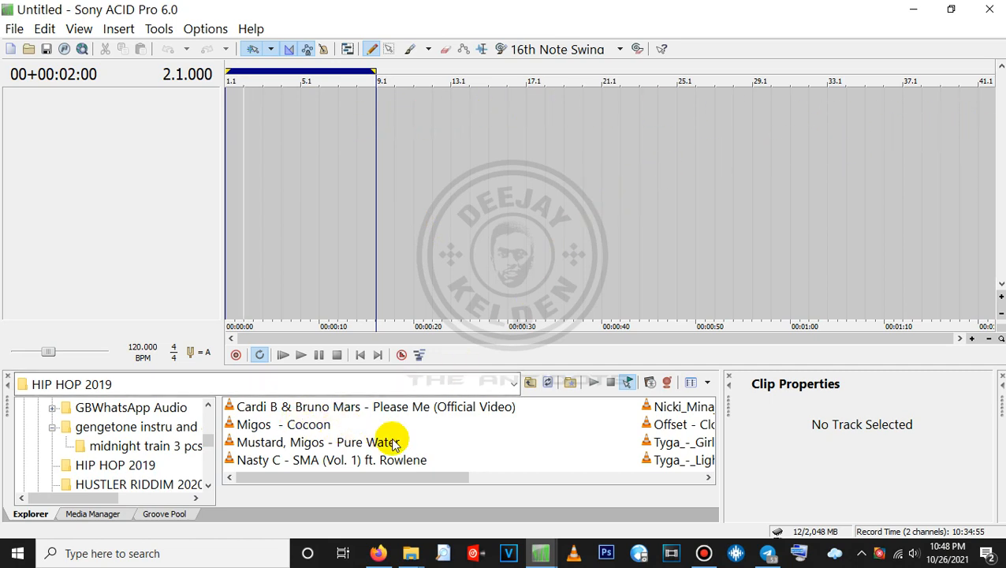
{"action": "left_click", "coordinate": [308, 424]}
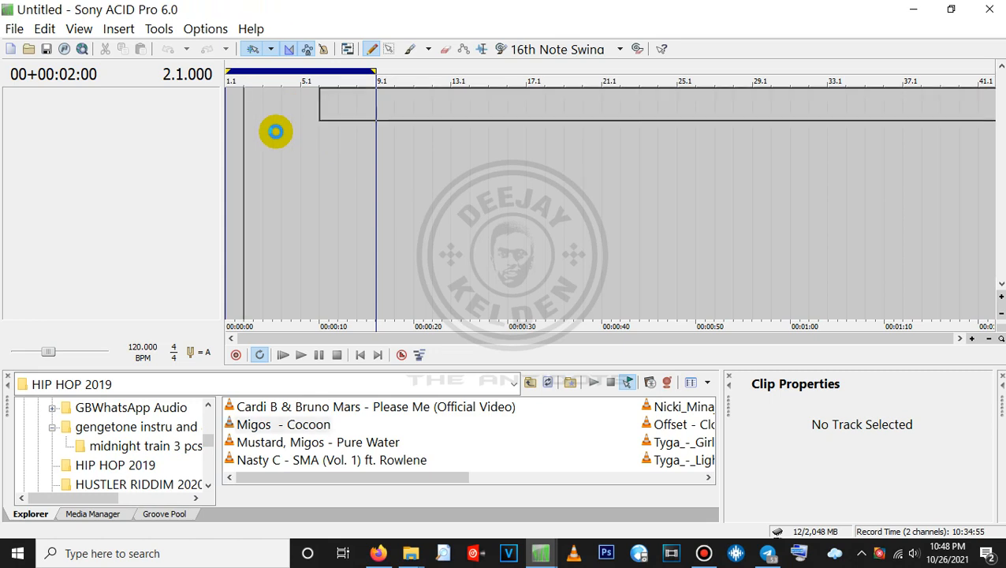
{"action": "left_click", "coordinate": [471, 100]}
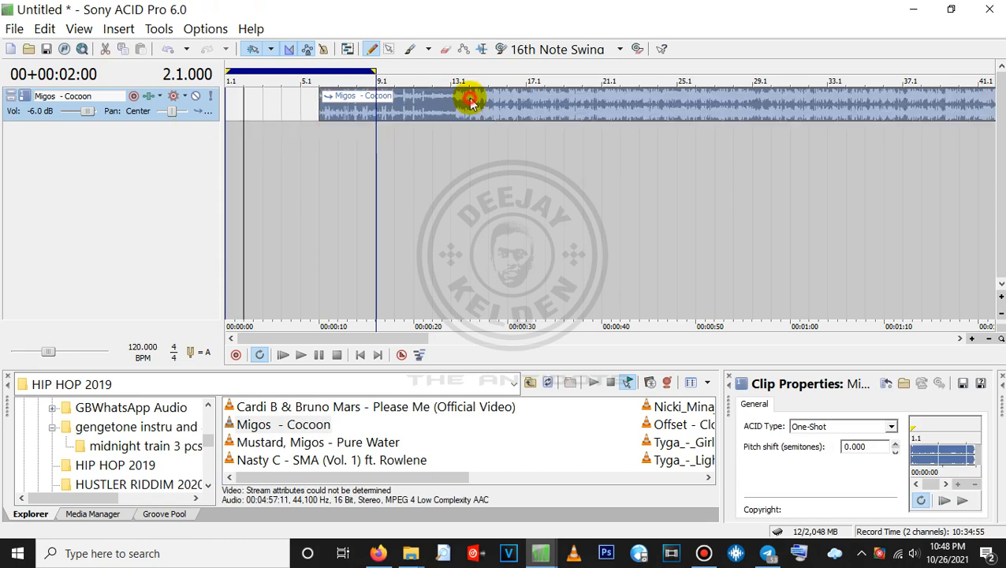
{"action": "left_click_drag", "start_coordinate": [471, 101], "coordinate": [394, 99]}
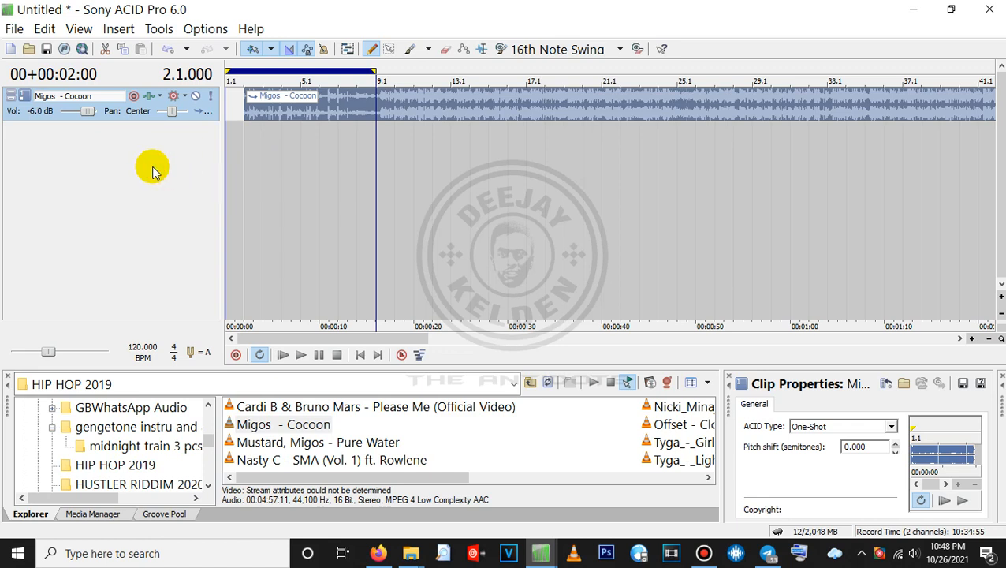
Step: Insert four empty audio tracks below the Migos - Cocoon track
{"action": "key", "text": "ctrl+q"}
{"action": "key", "text": "ctrl+q"}
{"action": "key", "text": "ctrl+q"}
{"action": "key", "text": "ctrl+q"}
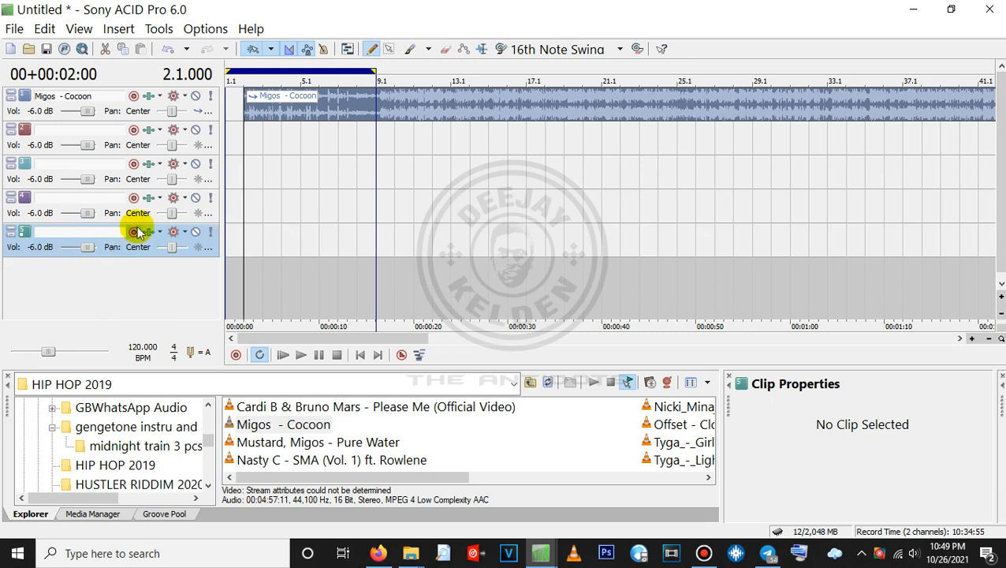
Step: Name the fifth track "reverb"
{"action": "double_click", "coordinate": [76, 240]}
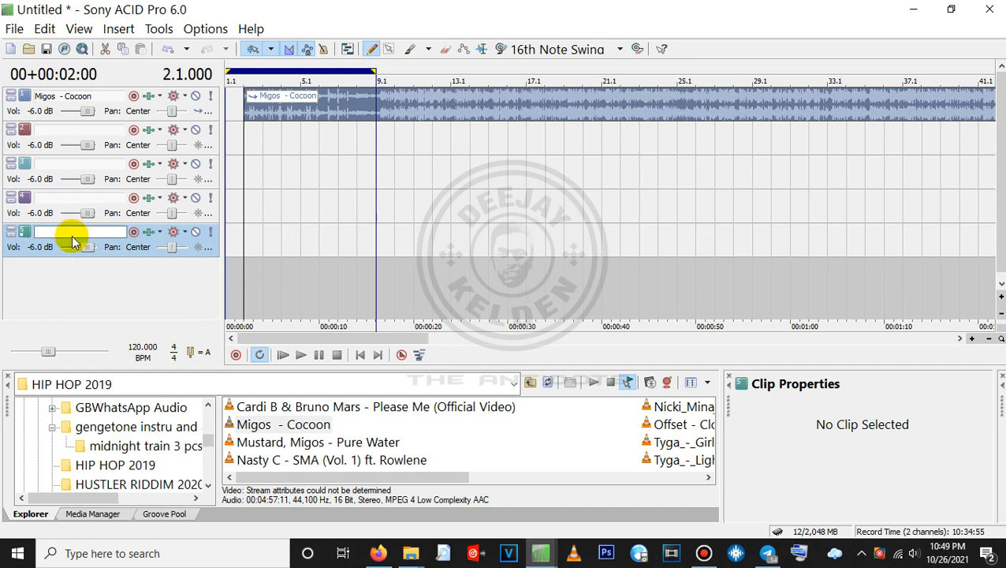
{"action": "type", "text": "r"}
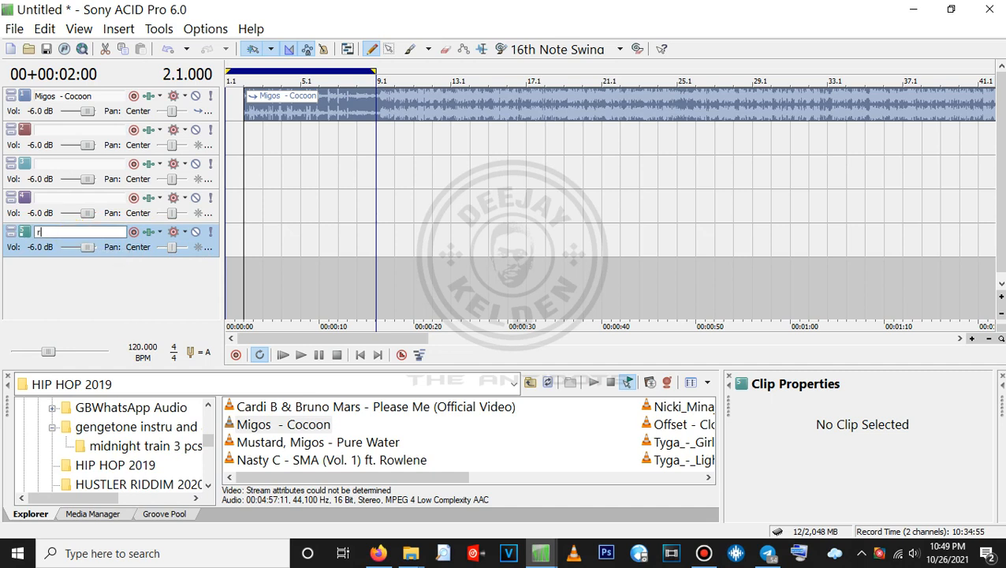
{"action": "type", "text": "eve"}
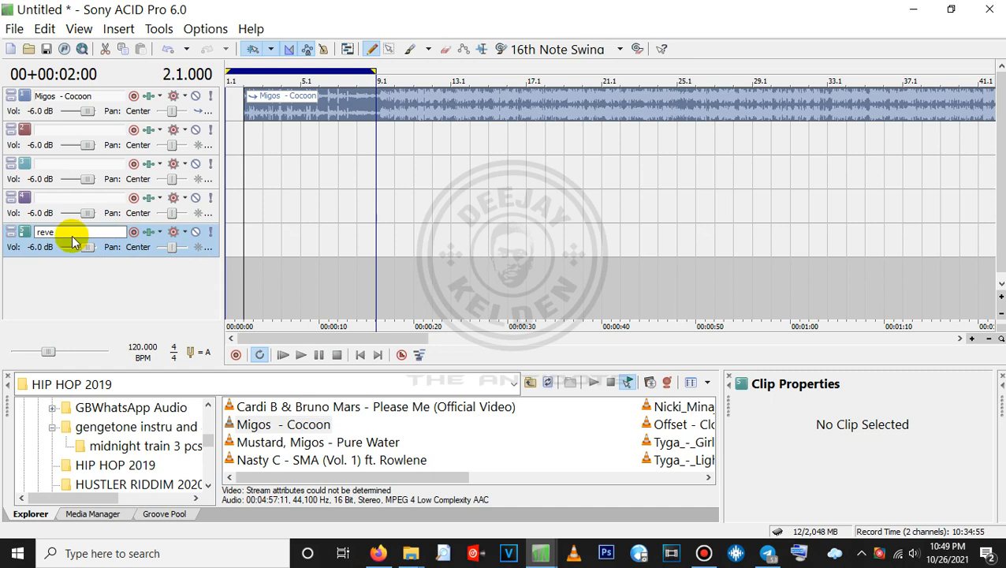
{"action": "type", "text": "rb"}
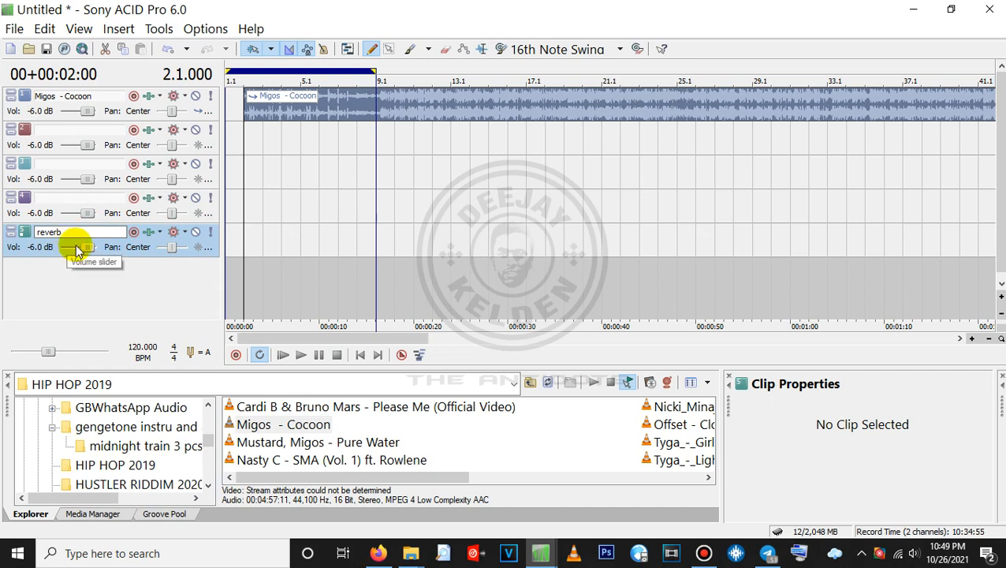
{"action": "left_click", "coordinate": [137, 291]}
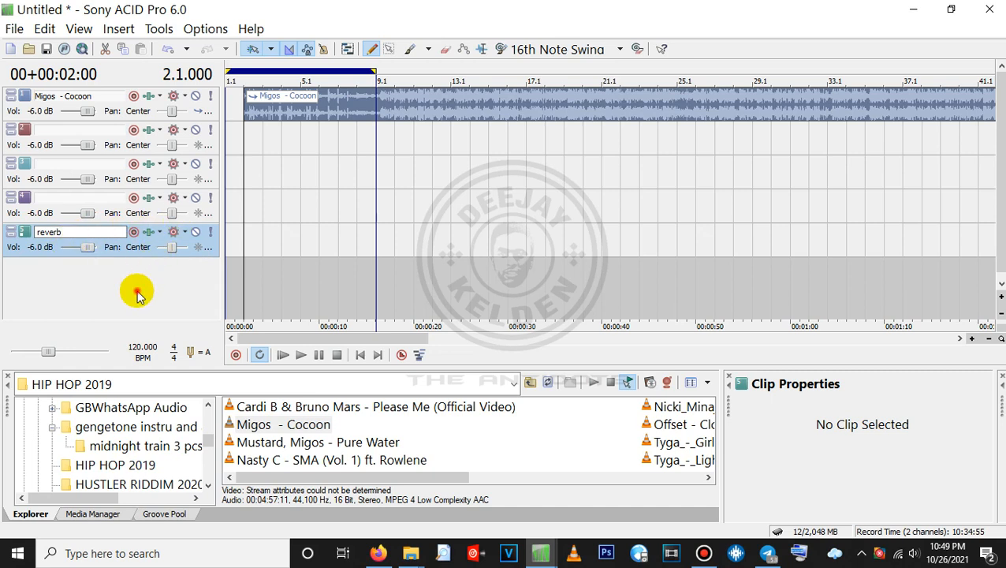
Step: Add the Sony Reverb plug-in to the reverb track's effects chain after Track EQ
{"action": "left_click", "coordinate": [149, 233]}
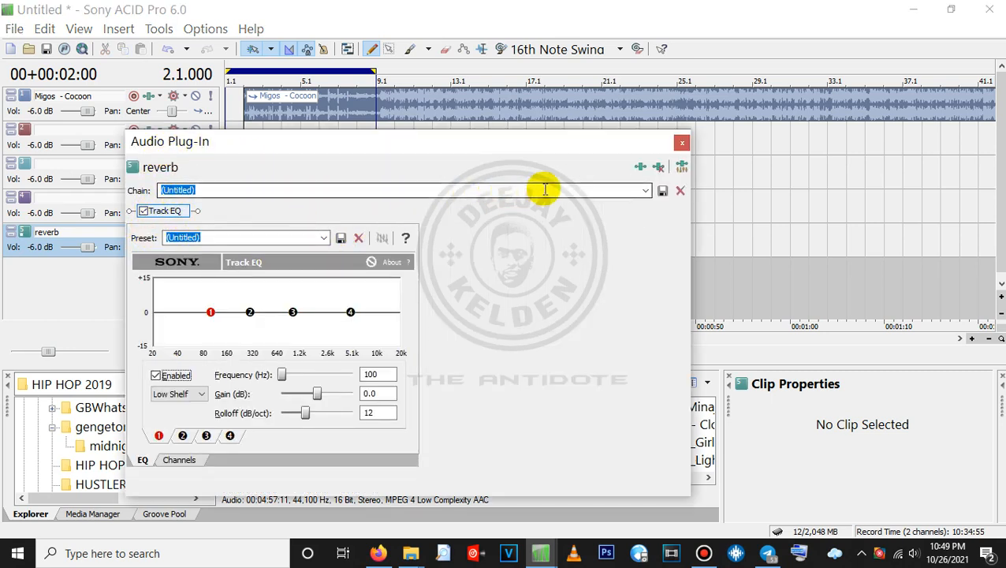
{"action": "left_click", "coordinate": [637, 168]}
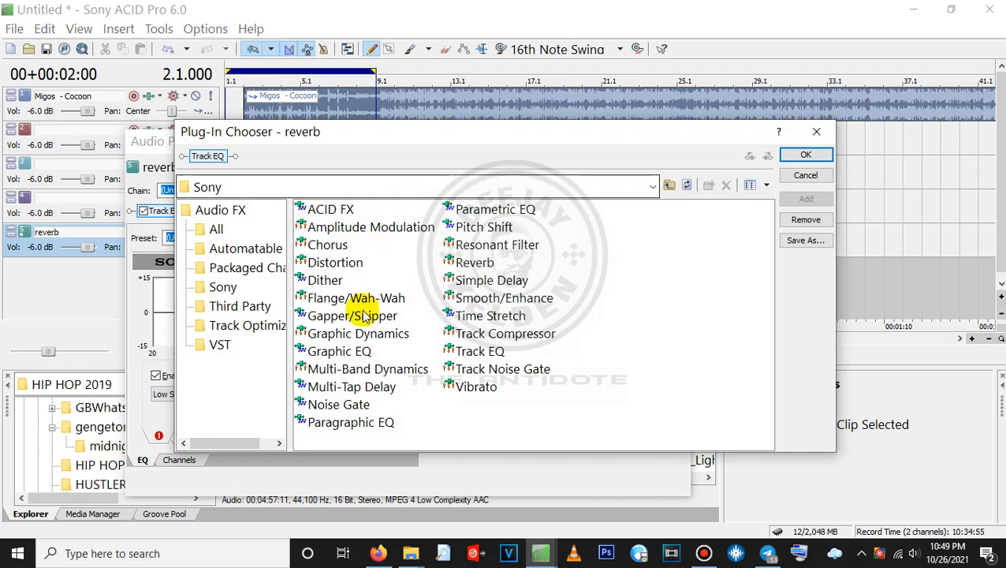
{"action": "left_click", "coordinate": [477, 262]}
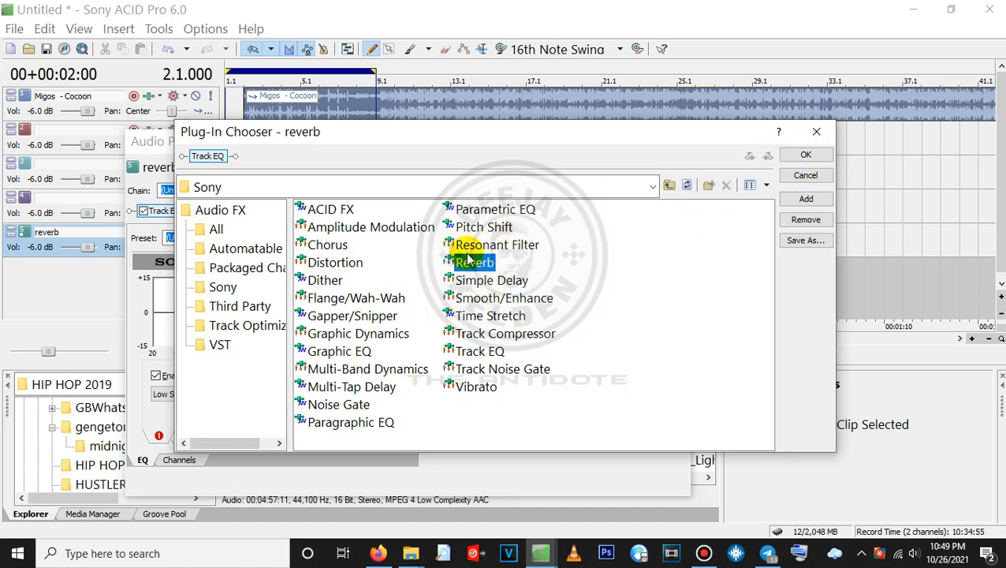
{"action": "left_click", "coordinate": [816, 199]}
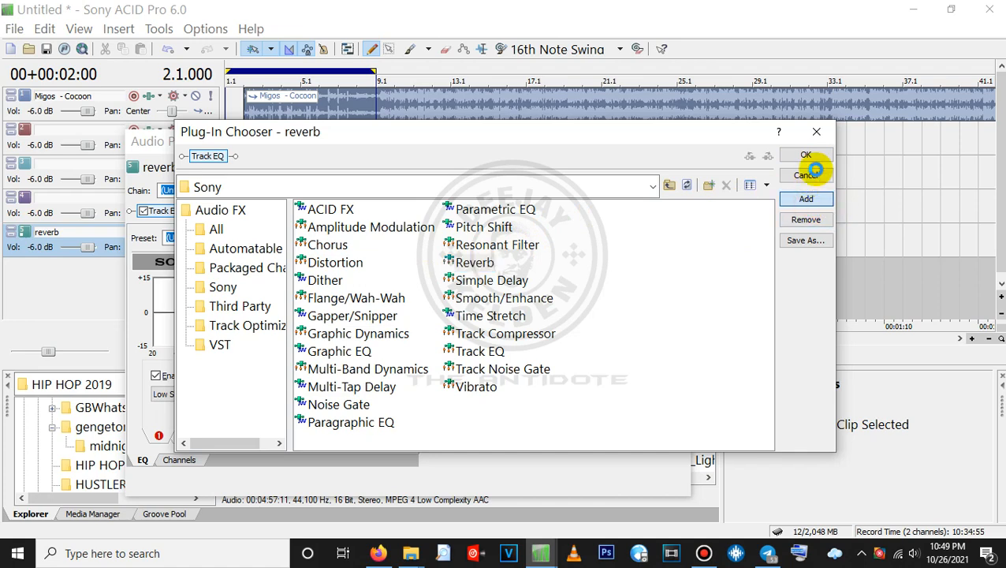
{"action": "left_click", "coordinate": [806, 154]}
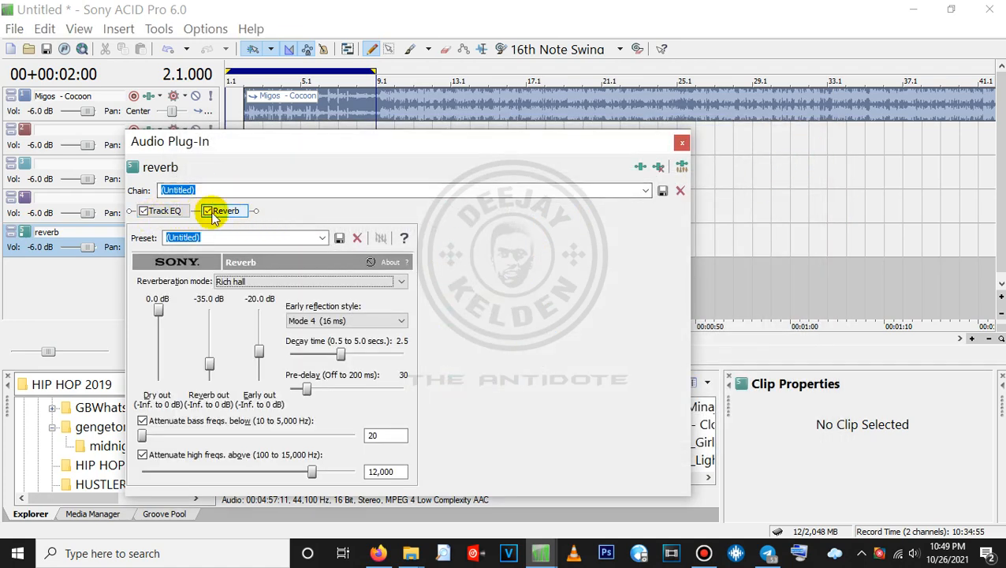
Step: Apply the [Sys] Cathedral preset to the reverb track's Reverb plug-in and close its settings
{"action": "left_click", "coordinate": [322, 238]}
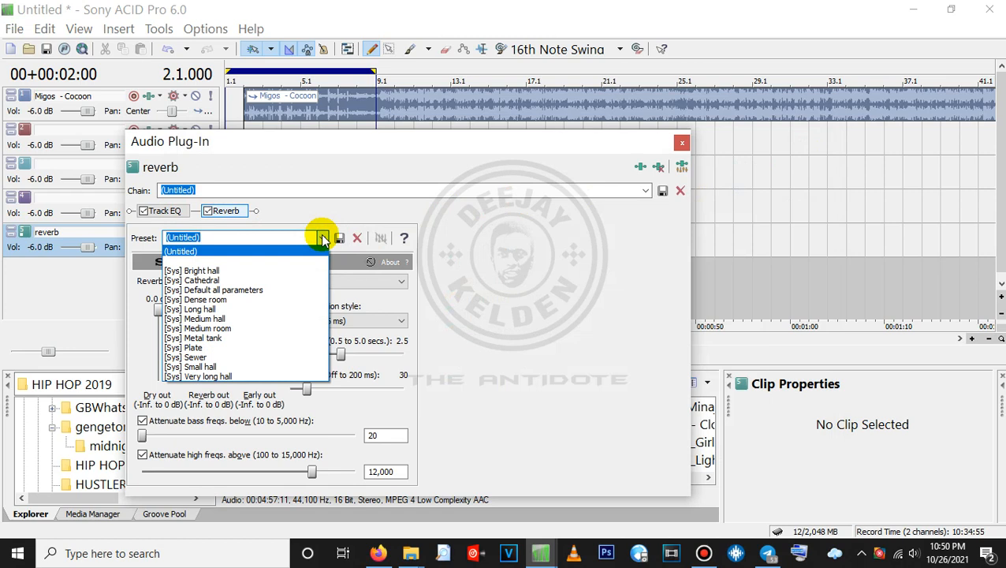
{"action": "left_click", "coordinate": [231, 281]}
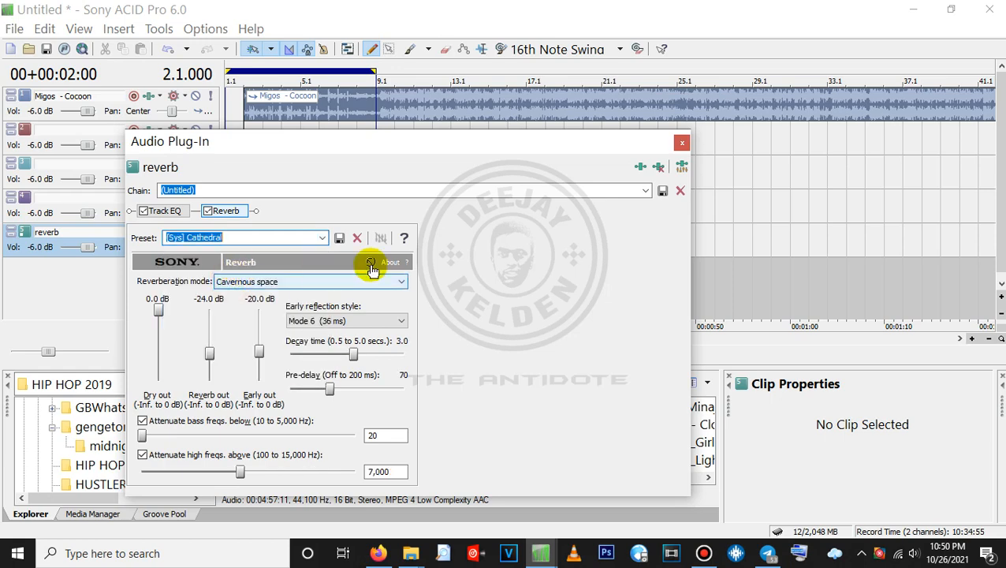
{"action": "left_click", "coordinate": [681, 143]}
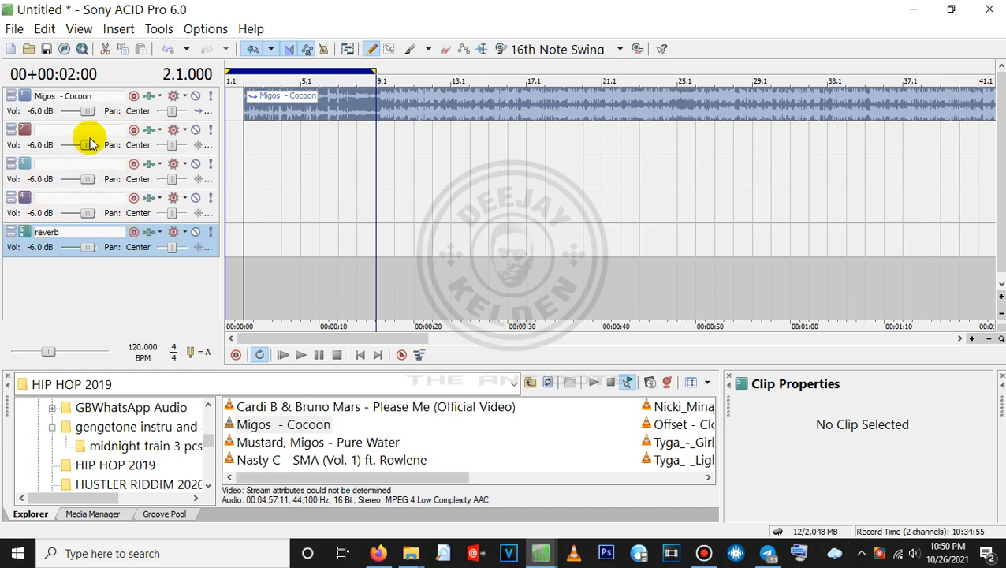
Step: Try setting the Migos - Cocoon track's volume to 0.0 dB and undo the change
{"action": "double_click", "coordinate": [88, 112]}
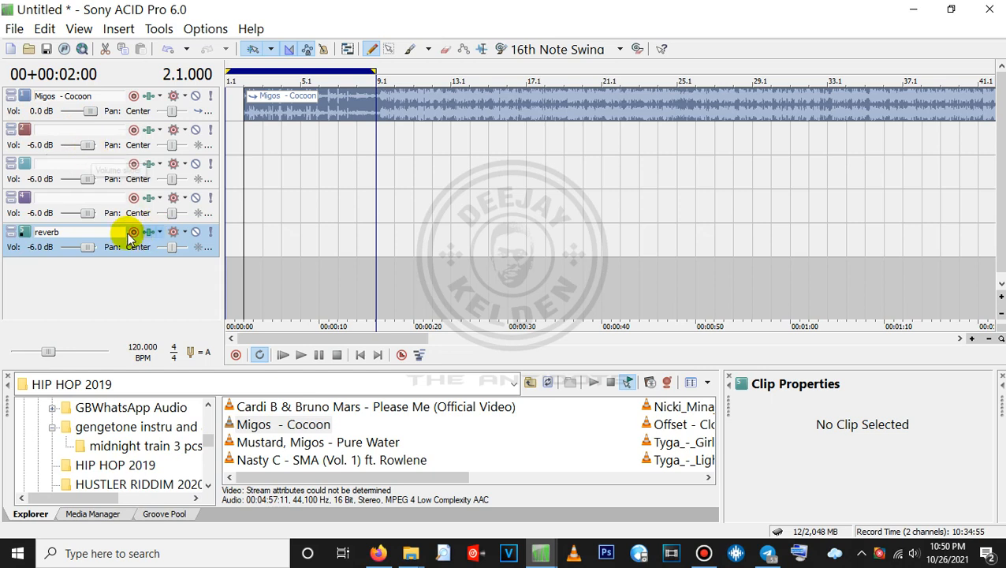
{"action": "left_click", "coordinate": [168, 50]}
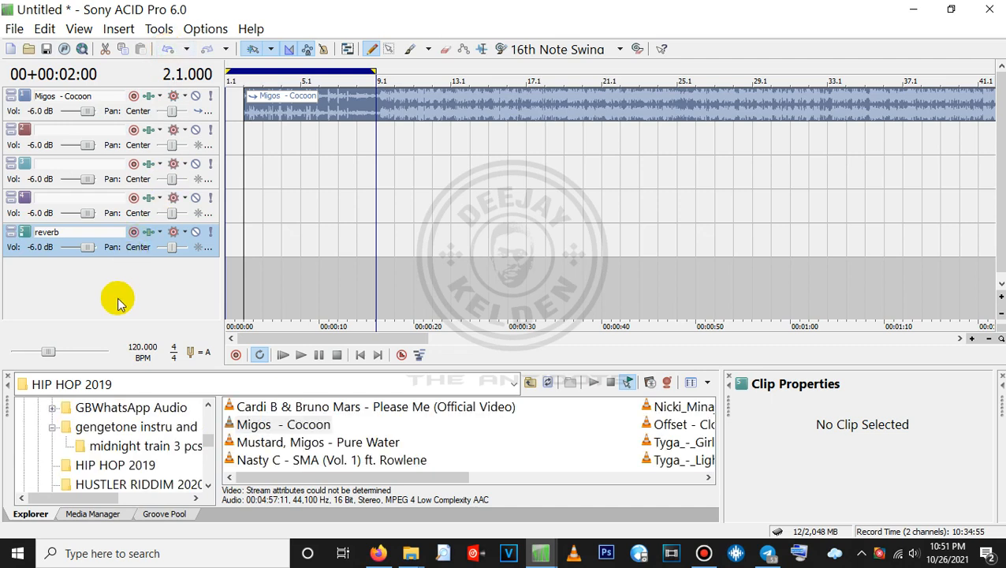
Step: Set the volume of all five tracks together to 0.0 dB
{"action": "key", "text": "ctrl+a"}
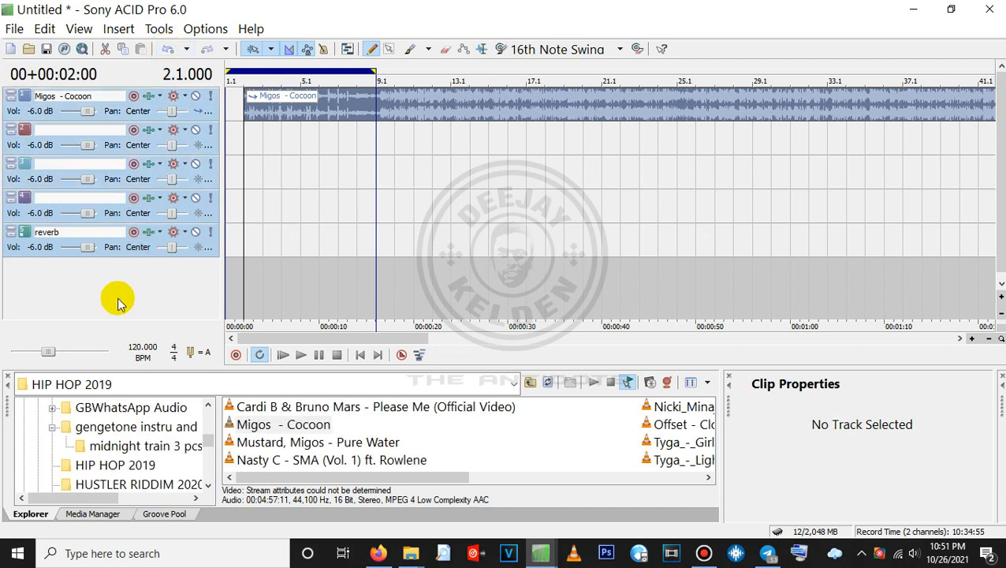
{"action": "double_click", "coordinate": [85, 250]}
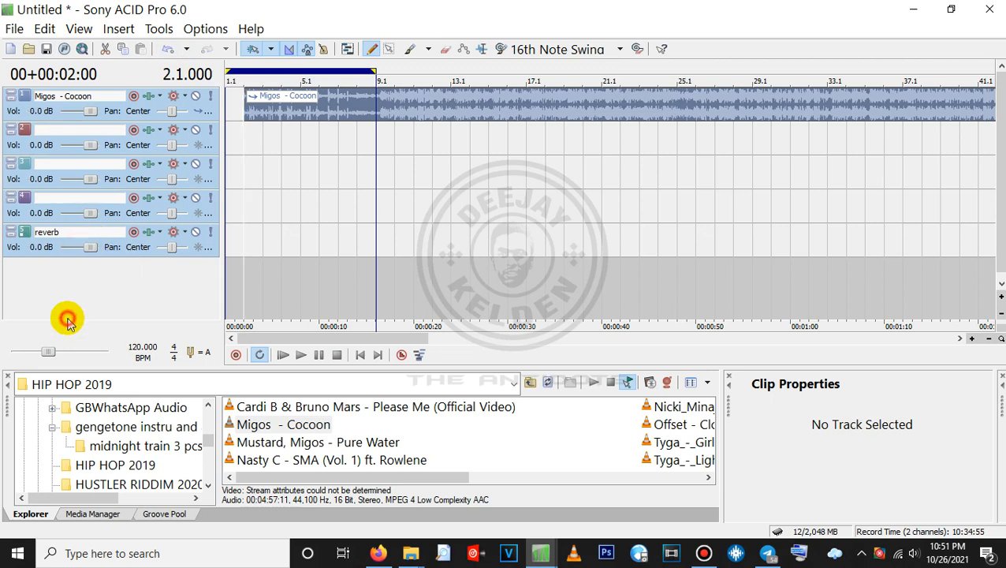
{"action": "left_click", "coordinate": [38, 249]}
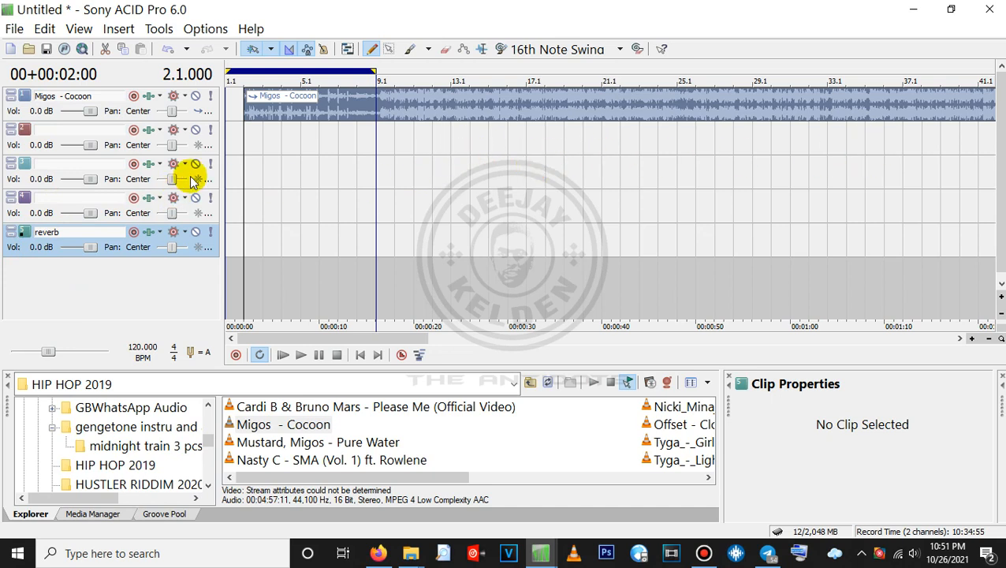
Step: Open the clip properties of the Migos - Cocoon event and set its ACID type to Beatmapped
{"action": "left_click", "coordinate": [343, 150]}
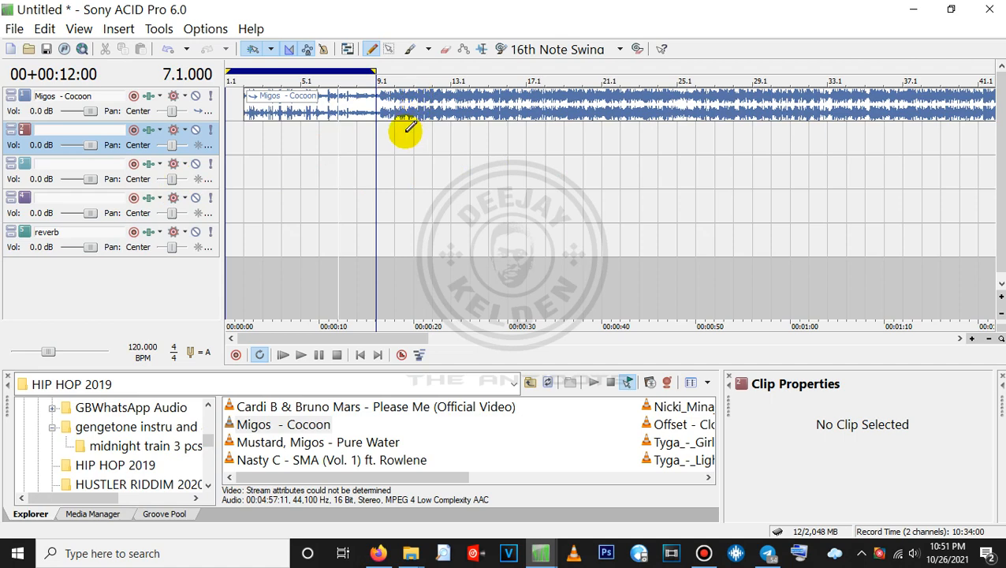
{"action": "right_click", "coordinate": [388, 110]}
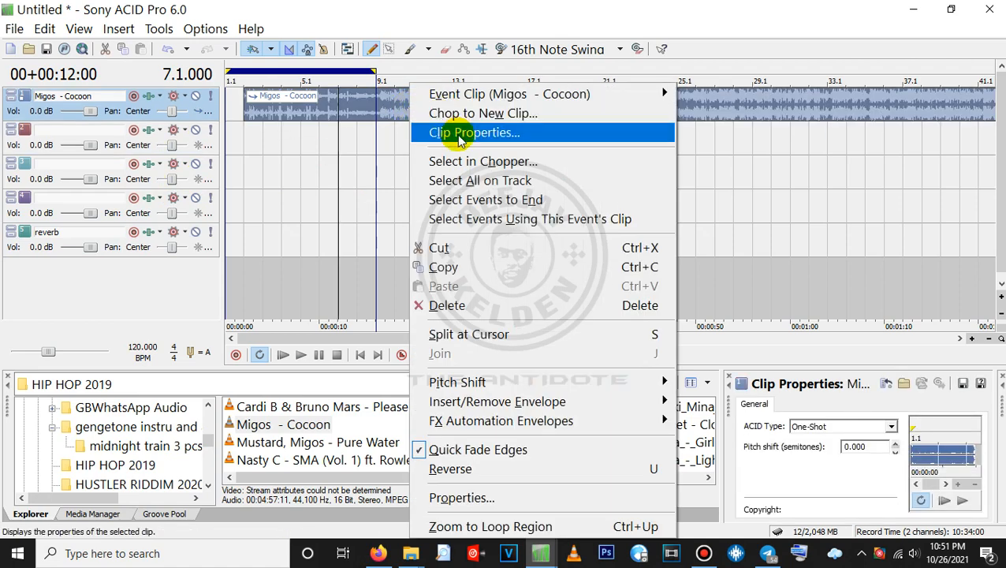
{"action": "left_click", "coordinate": [461, 135]}
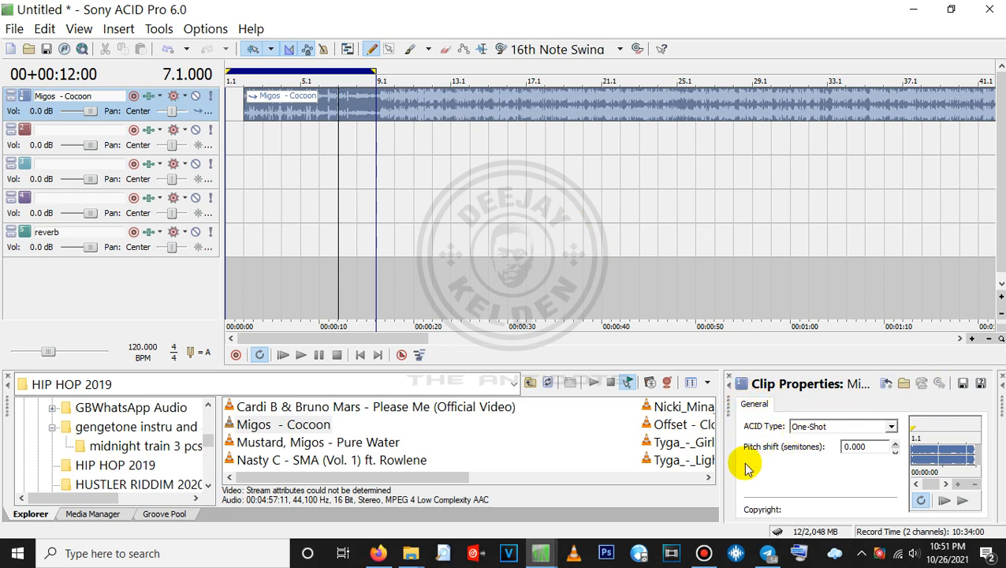
{"action": "left_click", "coordinate": [891, 427]}
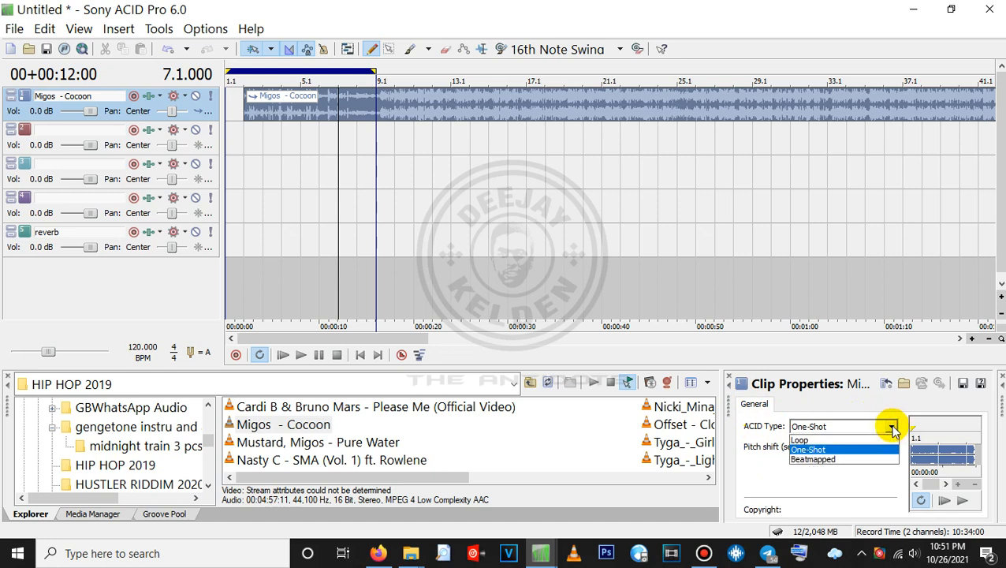
{"action": "left_click", "coordinate": [820, 459]}
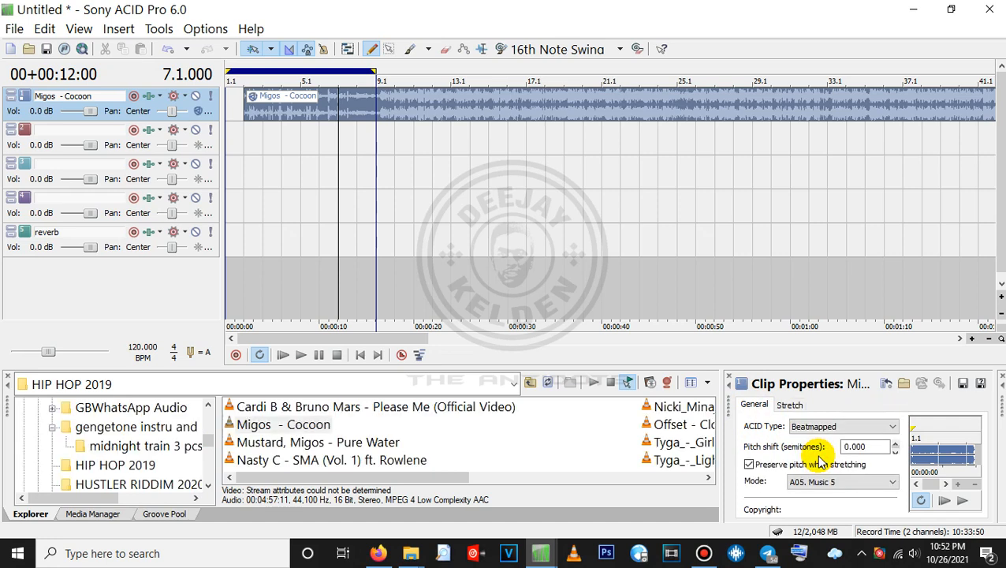
Step: Set the Migos - Cocoon clip's original tempo to 93 BPM and remove the stray empty event from the third track
{"action": "left_click", "coordinate": [789, 404]}
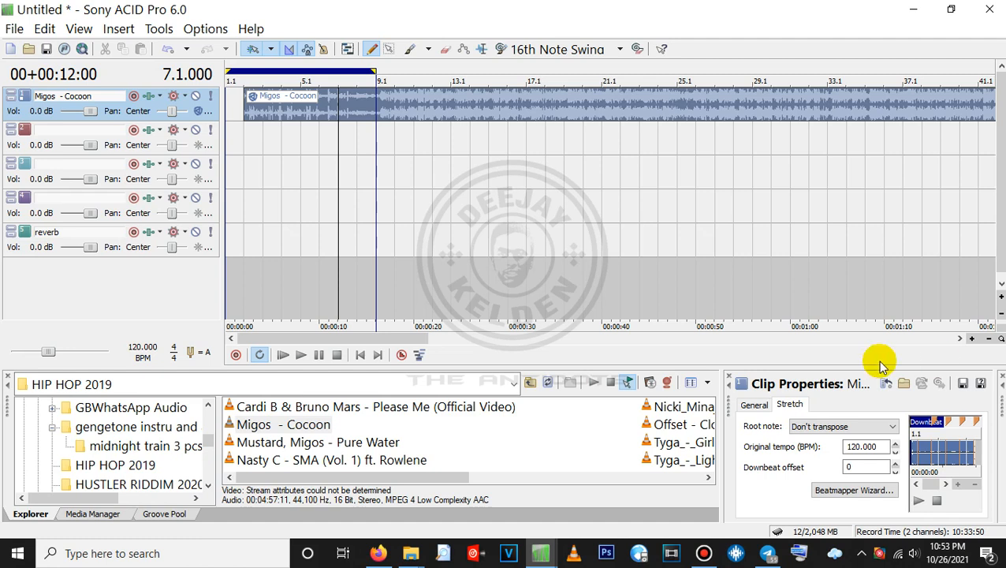
{"action": "left_click", "coordinate": [875, 444]}
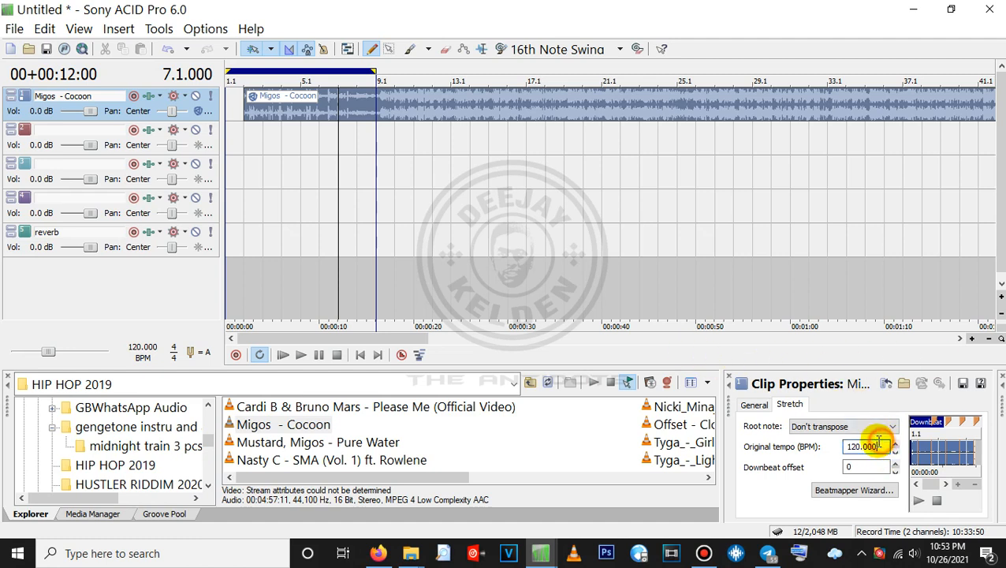
{"action": "key", "text": "BackSpace"}
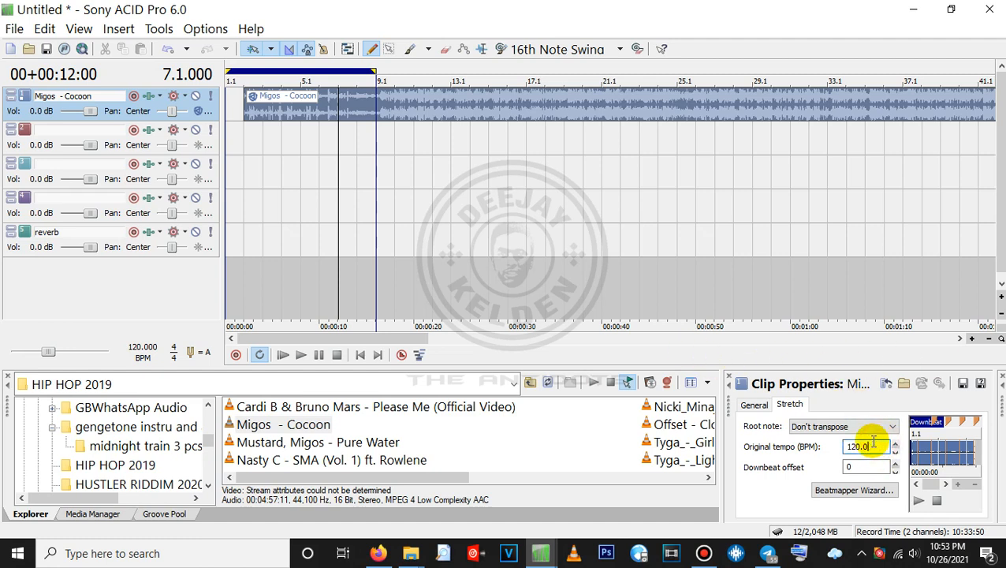
{"action": "key", "text": "BackSpace"}
{"action": "key", "text": "BackSpace"}
{"action": "key", "text": "BackSpace"}
{"action": "key", "text": "BackSpace"}
{"action": "key", "text": "BackSpace"}
{"action": "type", "text": "93"}
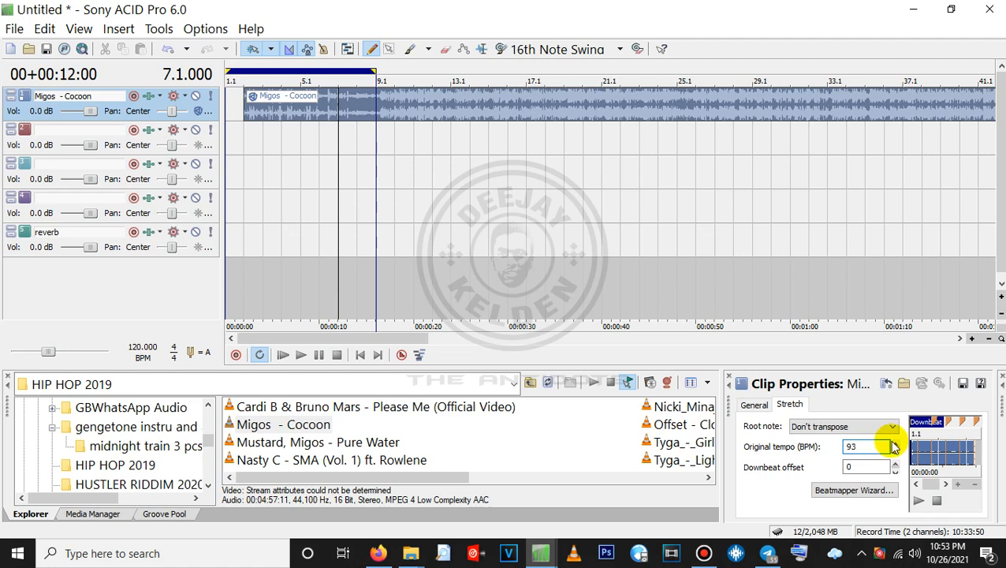
{"action": "left_click", "coordinate": [418, 169]}
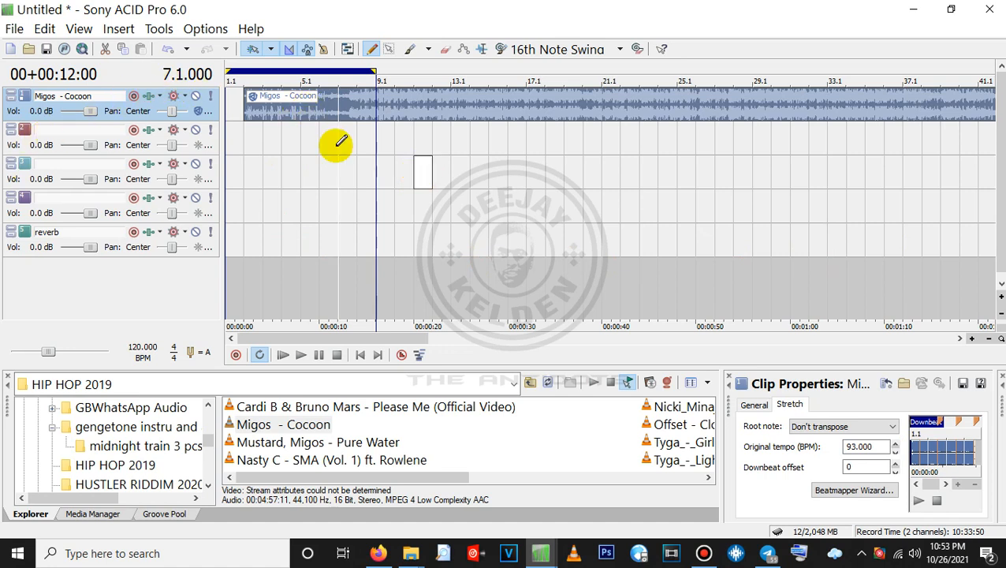
{"action": "left_click", "coordinate": [421, 175]}
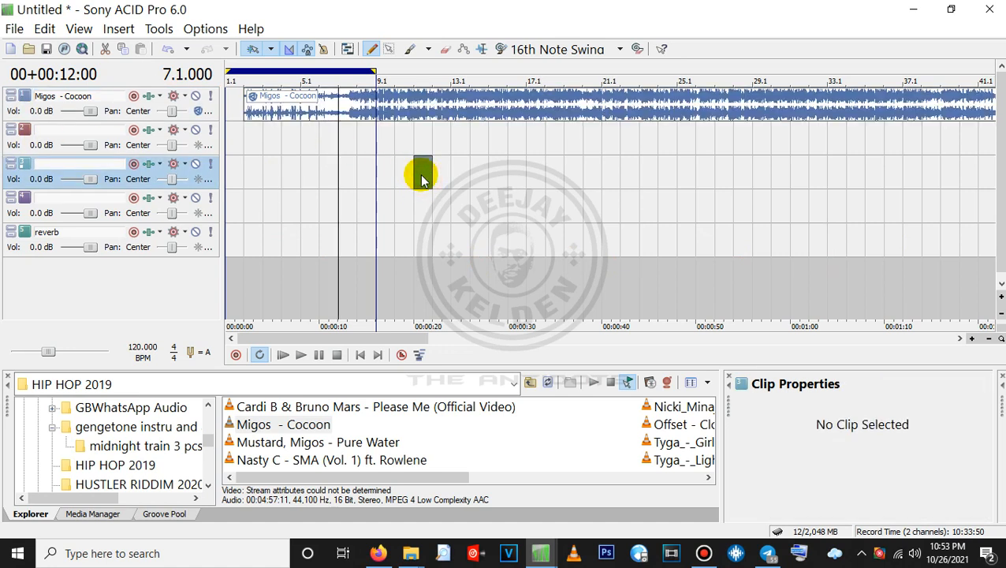
{"action": "key", "text": "ctrl+x"}
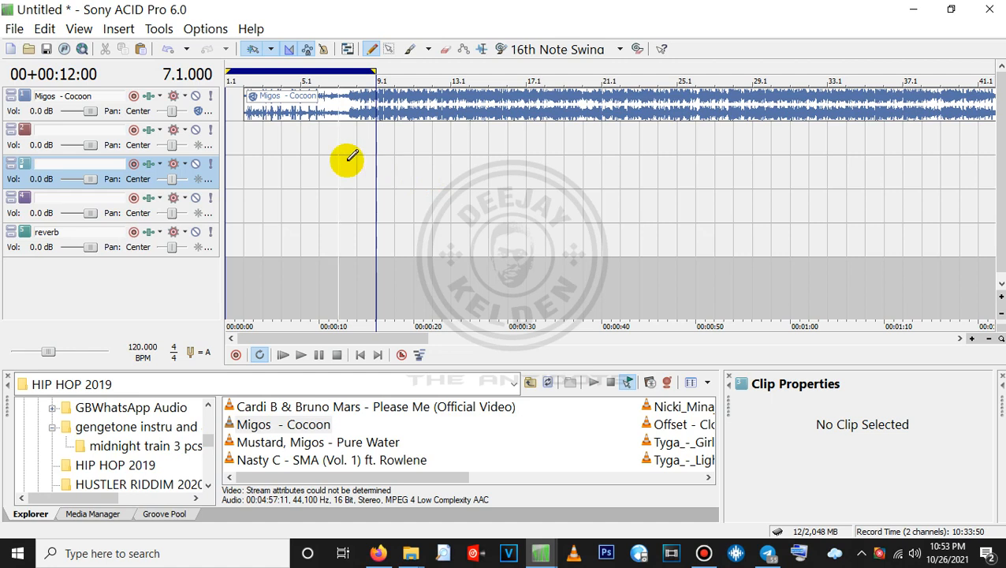
{"action": "left_click", "coordinate": [320, 116]}
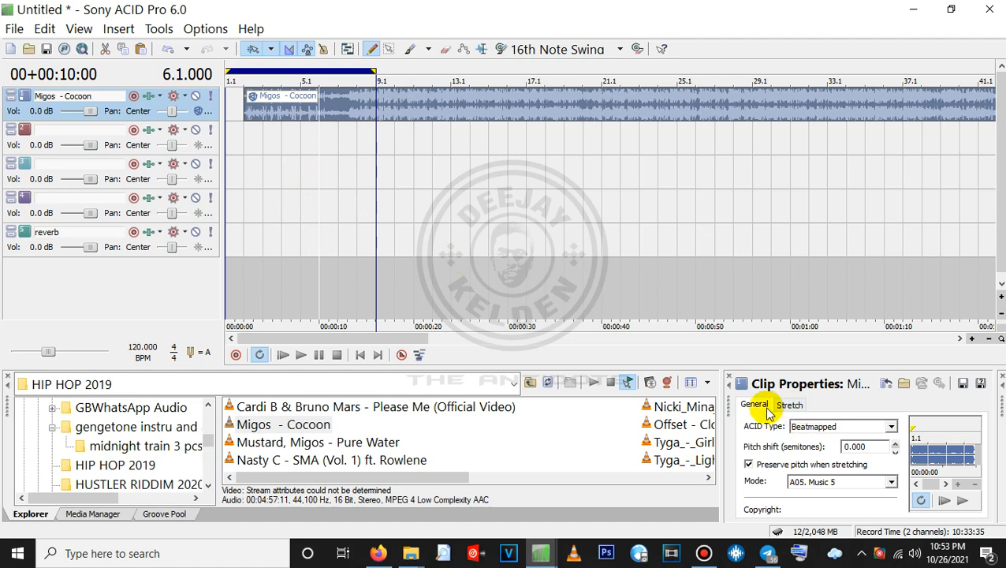
{"action": "right_click", "coordinate": [602, 102]}
{"action": "left_click", "coordinate": [535, 122]}
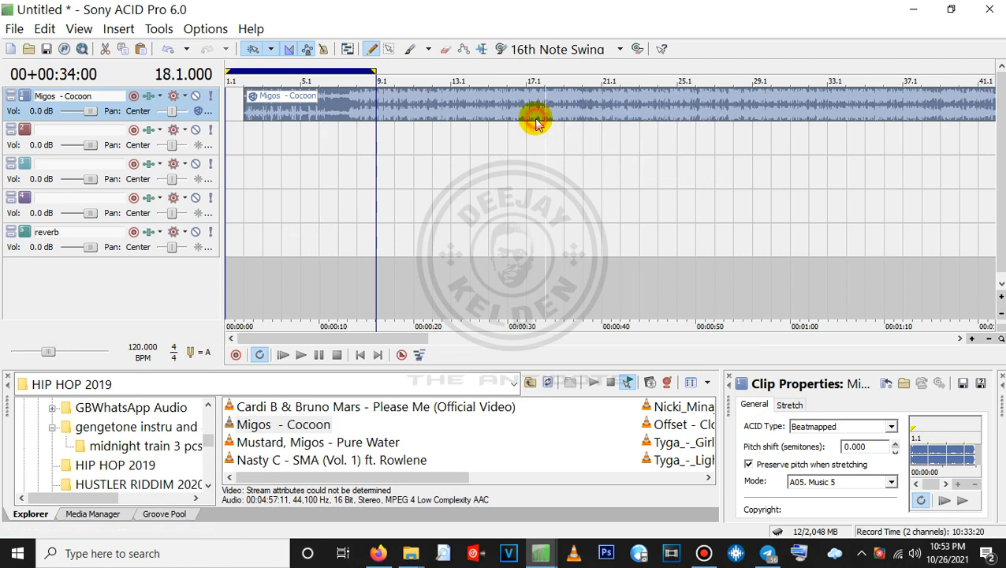
{"action": "right_click", "coordinate": [554, 123]}
{"action": "left_click", "coordinate": [505, 110]}
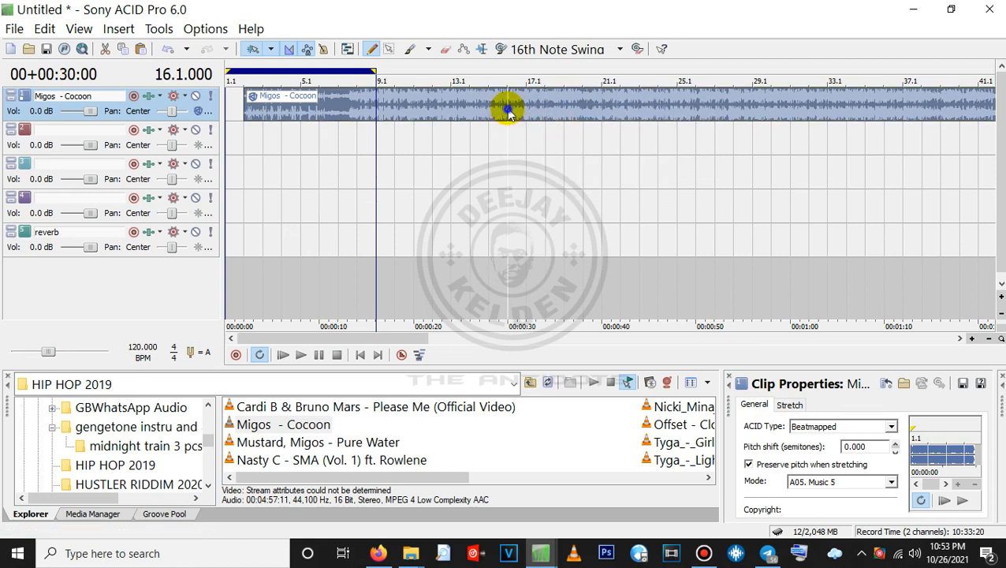
{"action": "right_click", "coordinate": [508, 107]}
{"action": "left_click", "coordinate": [471, 100]}
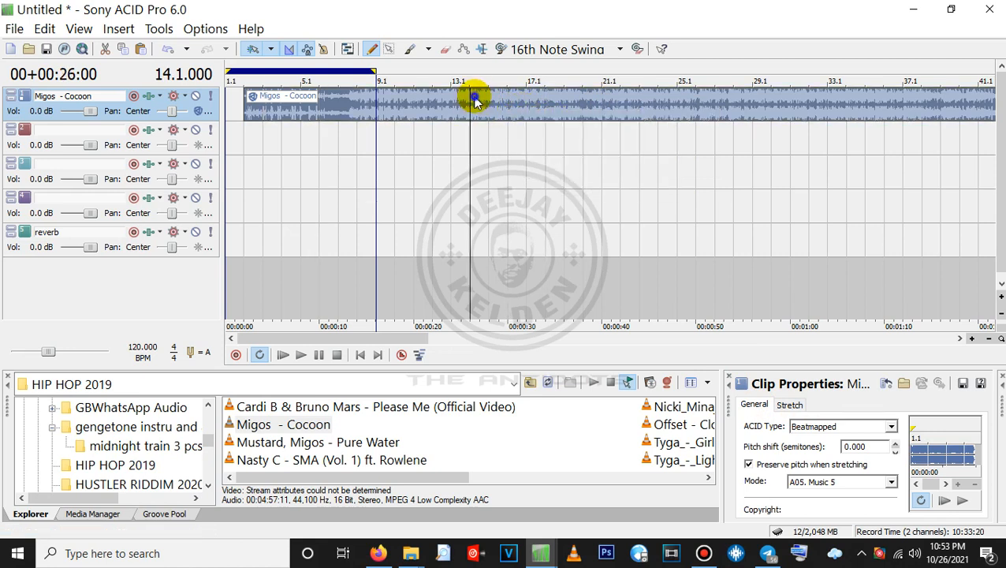
{"action": "right_click", "coordinate": [474, 99]}
{"action": "left_click", "coordinate": [367, 98]}
{"action": "left_click", "coordinate": [306, 141]}
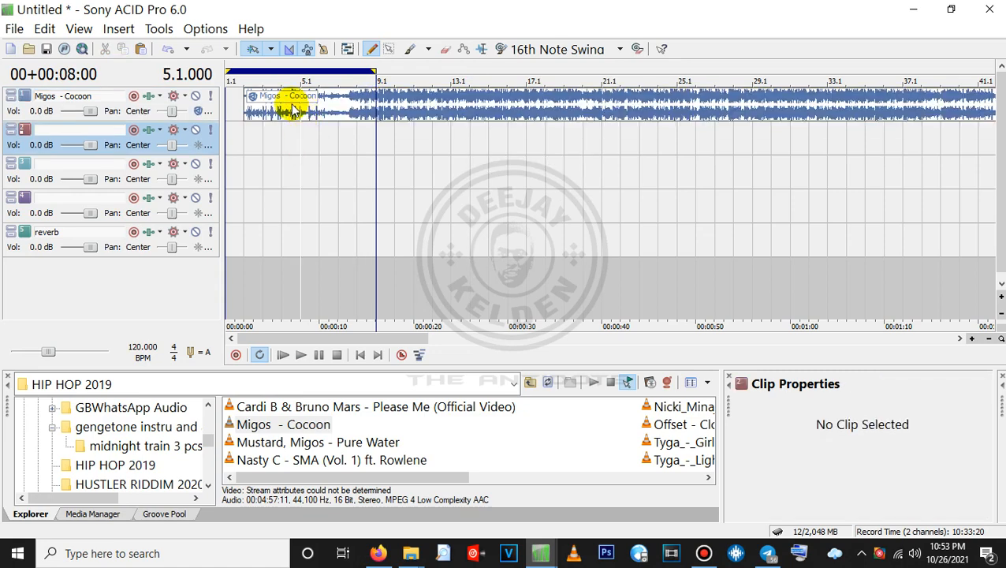
{"action": "left_click", "coordinate": [285, 101]}
{"action": "right_click", "coordinate": [312, 123]}
{"action": "left_click", "coordinate": [704, 113]}
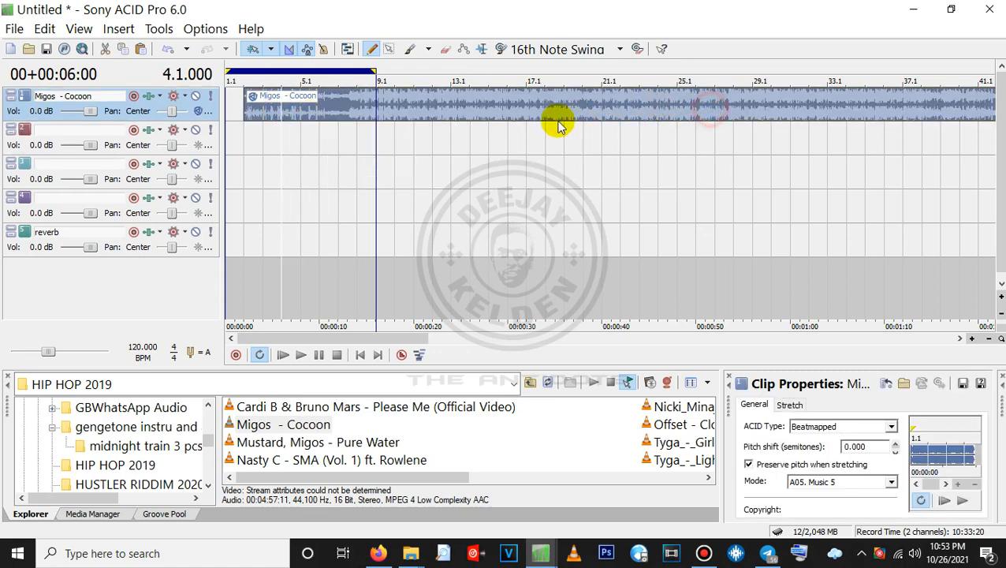
Step: Move the Migos - Cocoon event along its track to start at about measure 8
{"action": "left_click_drag", "start_coordinate": [497, 104], "coordinate": [610, 116]}
{"action": "right_click", "coordinate": [433, 108]}
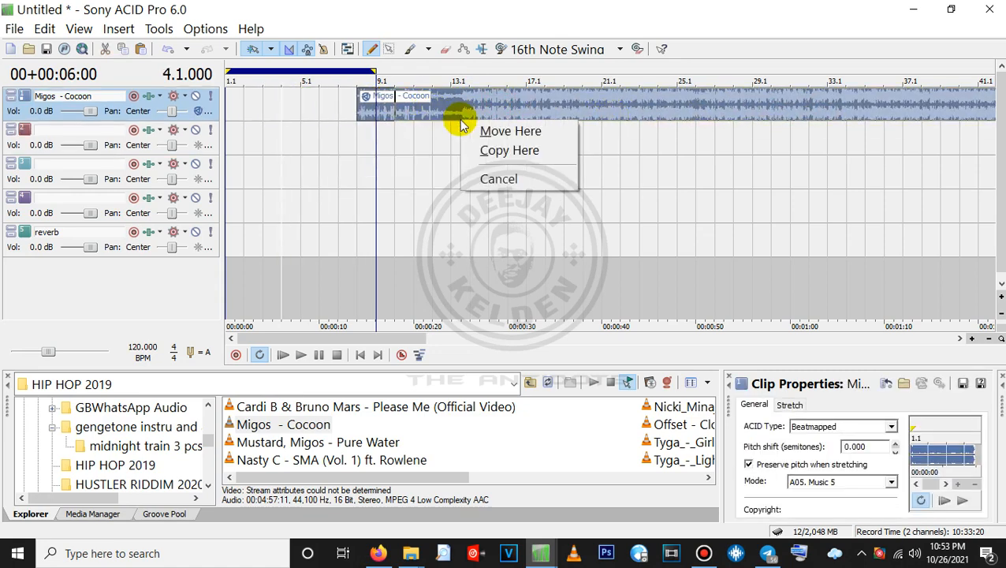
{"action": "right_click", "coordinate": [430, 108]}
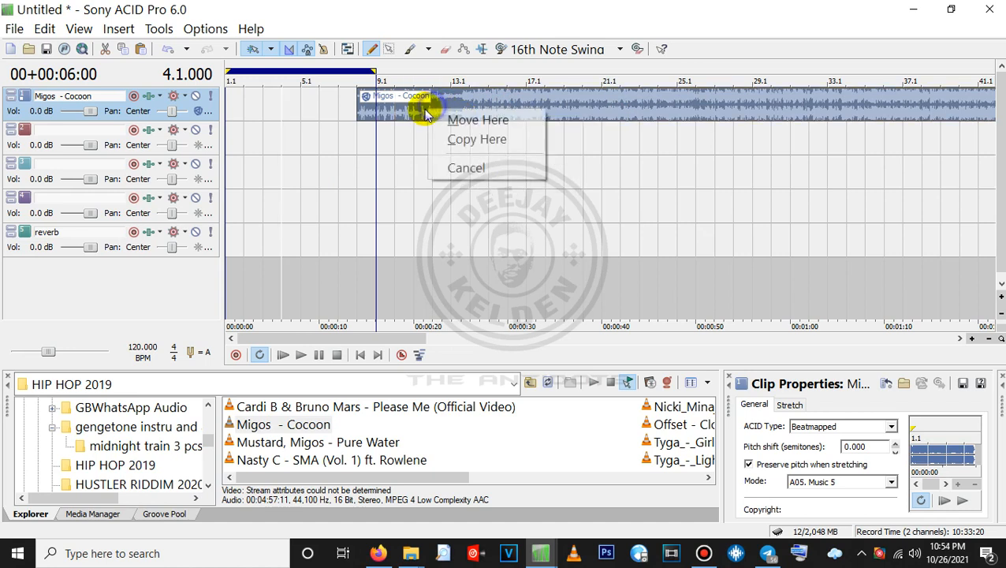
{"action": "left_click", "coordinate": [550, 94]}
{"action": "left_click", "coordinate": [549, 95]}
{"action": "right_click", "coordinate": [571, 100]}
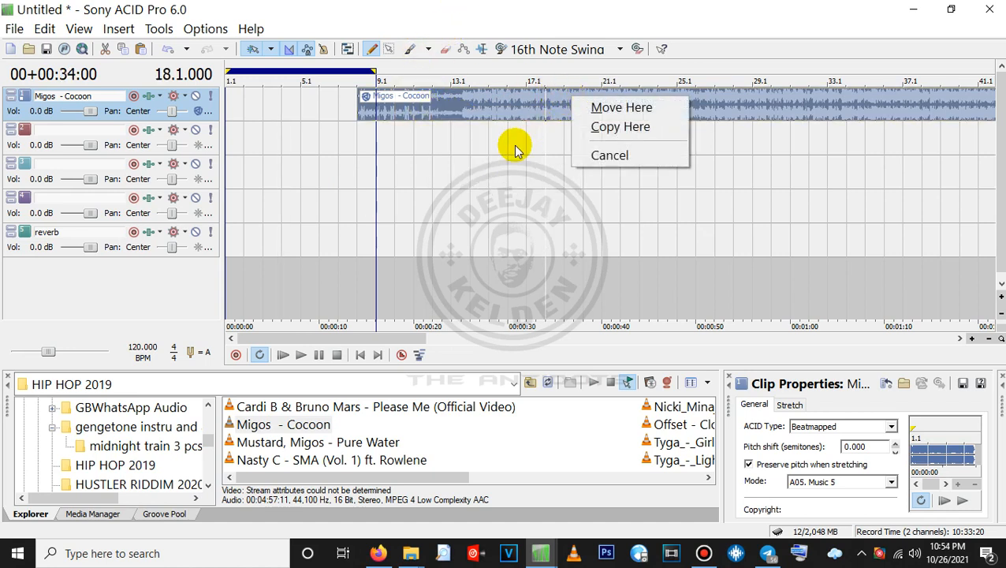
{"action": "left_click", "coordinate": [512, 145]}
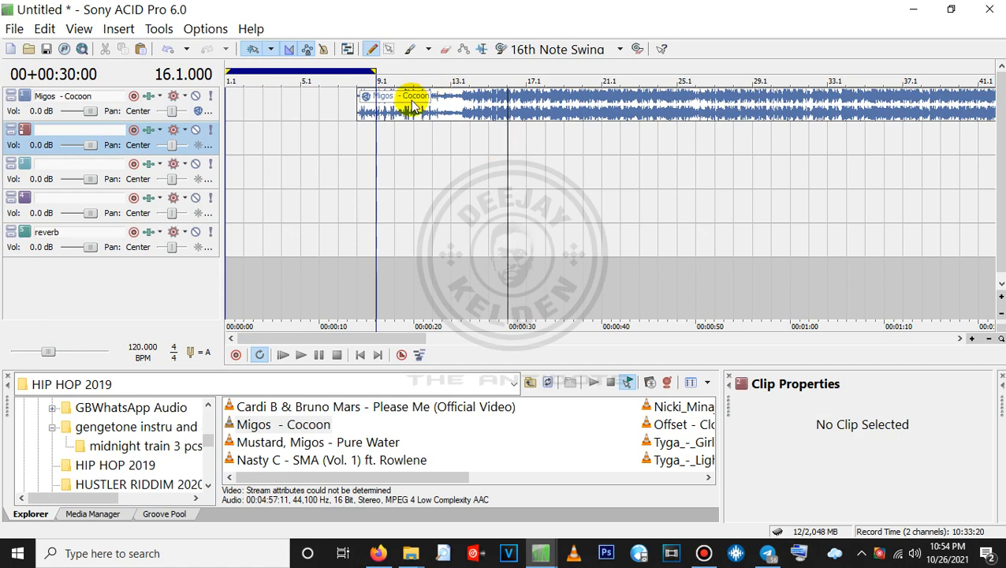
Step: Reopen the Migos - Cocoon clip's properties and review its ACID type choices, stretch settings and general settings
{"action": "left_click", "coordinate": [411, 102]}
{"action": "right_click", "coordinate": [410, 101]}
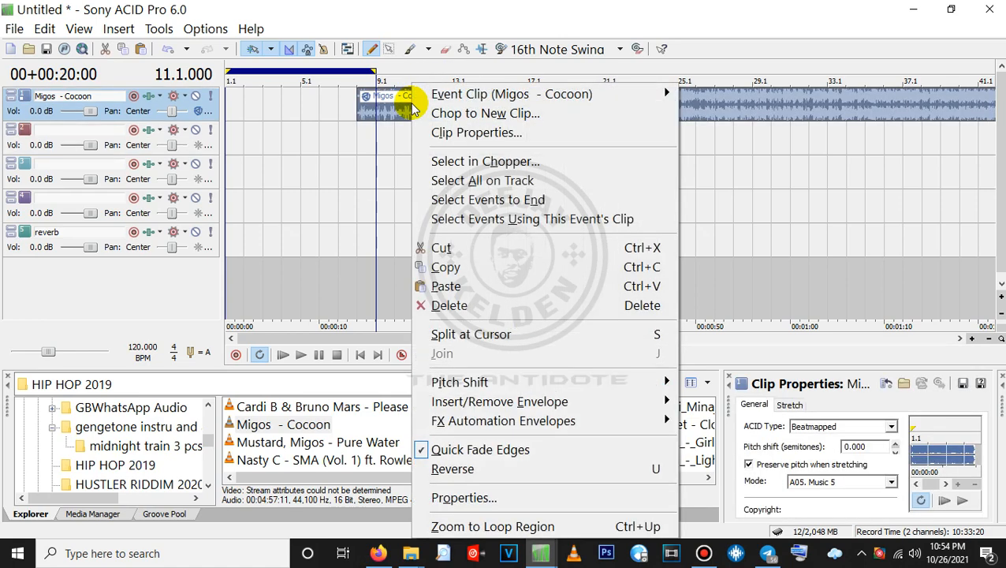
{"action": "left_click", "coordinate": [447, 136]}
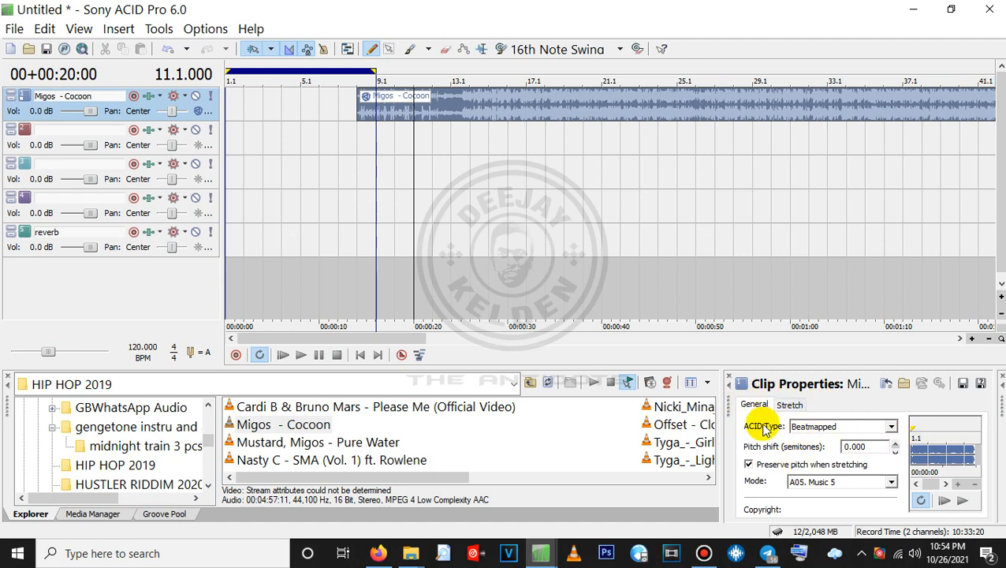
{"action": "left_click", "coordinate": [889, 427]}
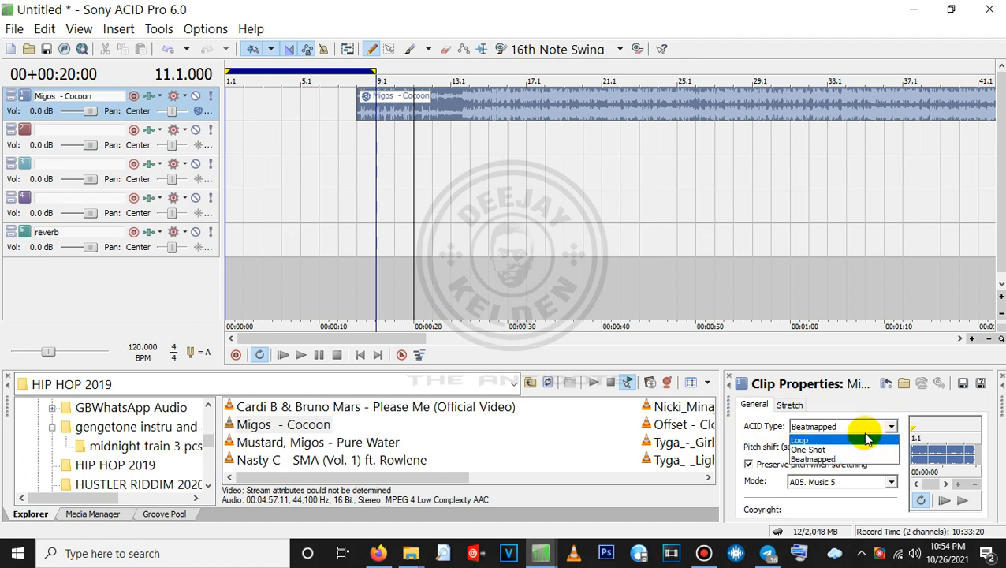
{"action": "left_click", "coordinate": [820, 464]}
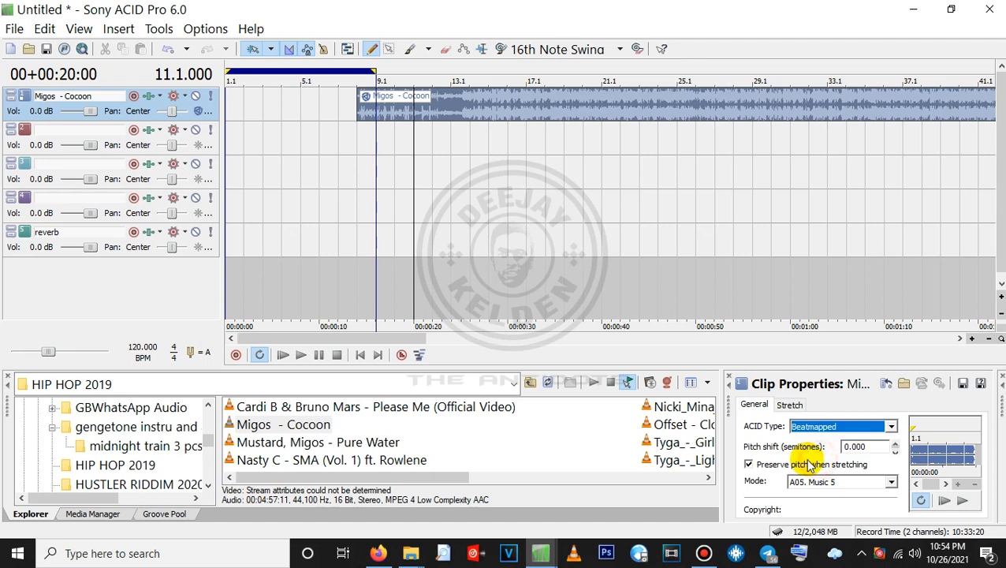
{"action": "left_click", "coordinate": [790, 405]}
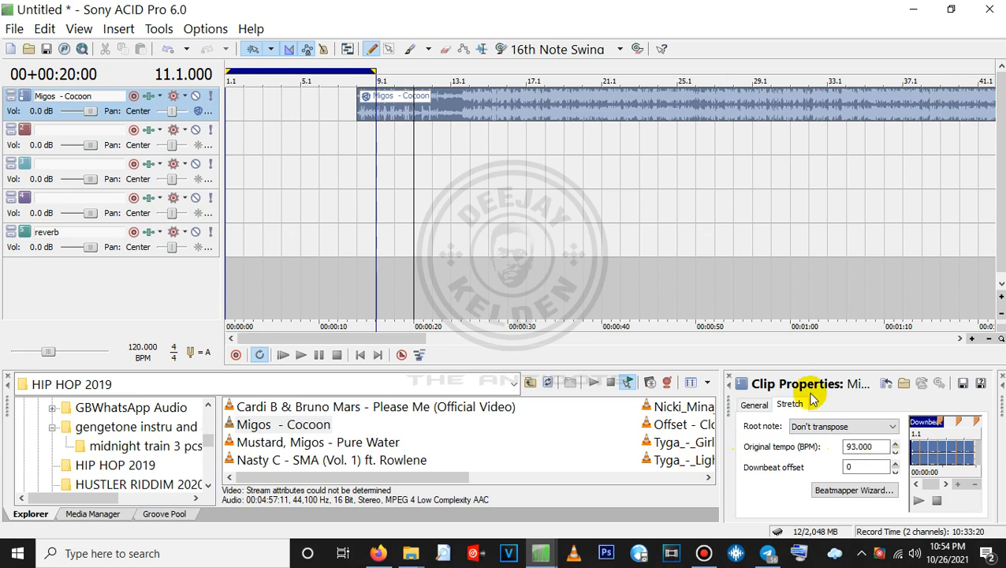
{"action": "left_click", "coordinate": [755, 404]}
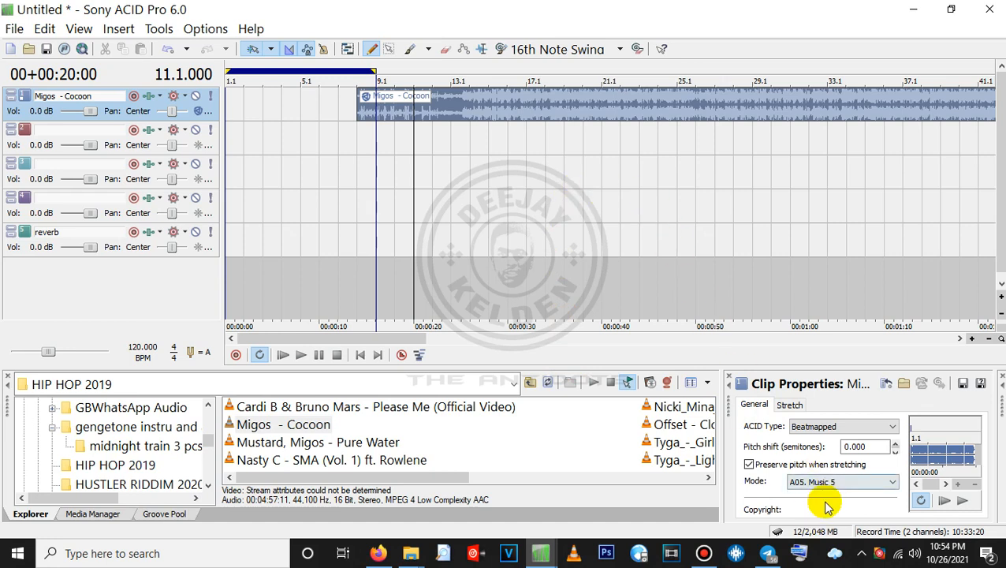
Step: Switch the Migos - Cocoon clip's ACID type to One-Shot and back to Beatmapped
{"action": "left_click", "coordinate": [853, 428]}
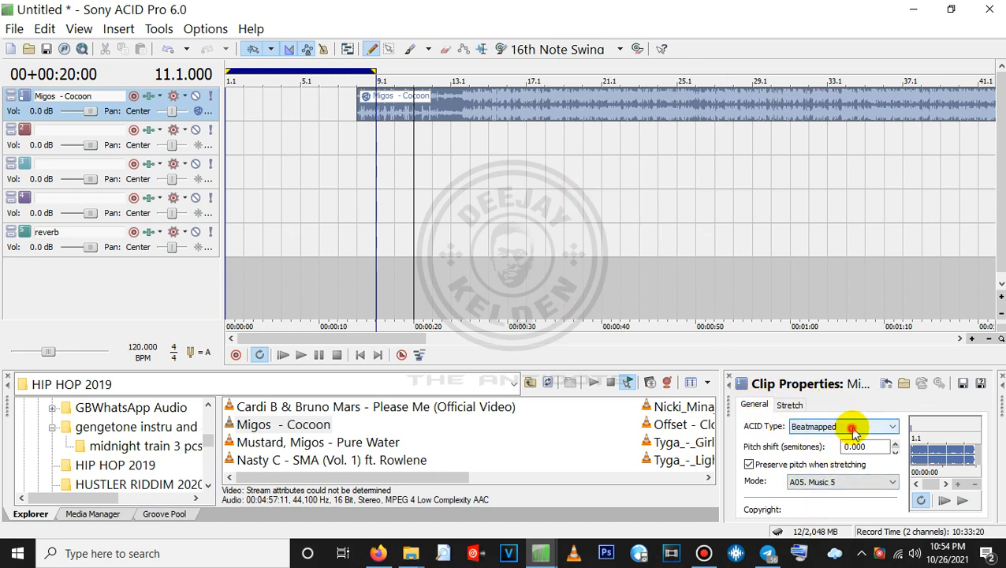
{"action": "left_click", "coordinate": [844, 449]}
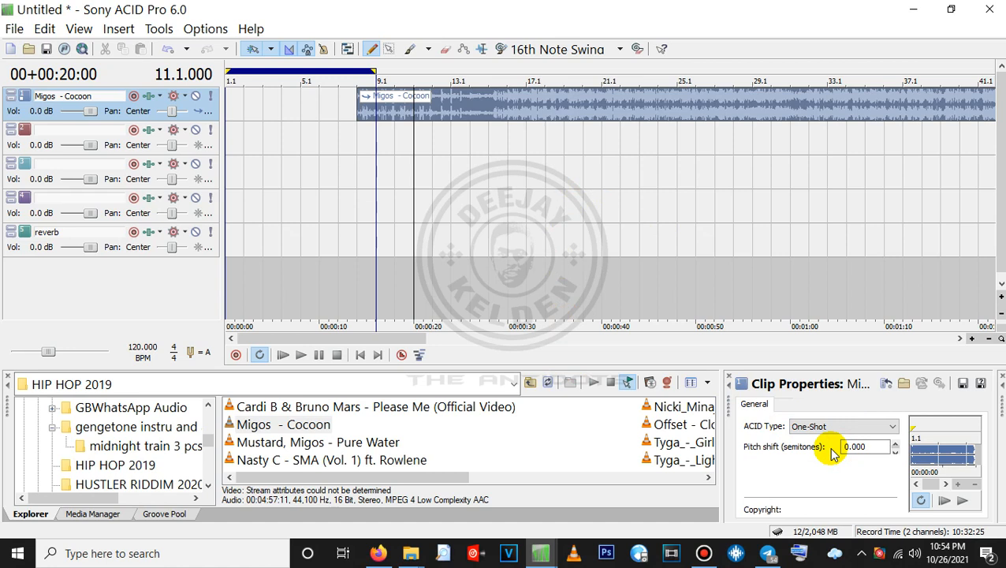
{"action": "left_click", "coordinate": [892, 427]}
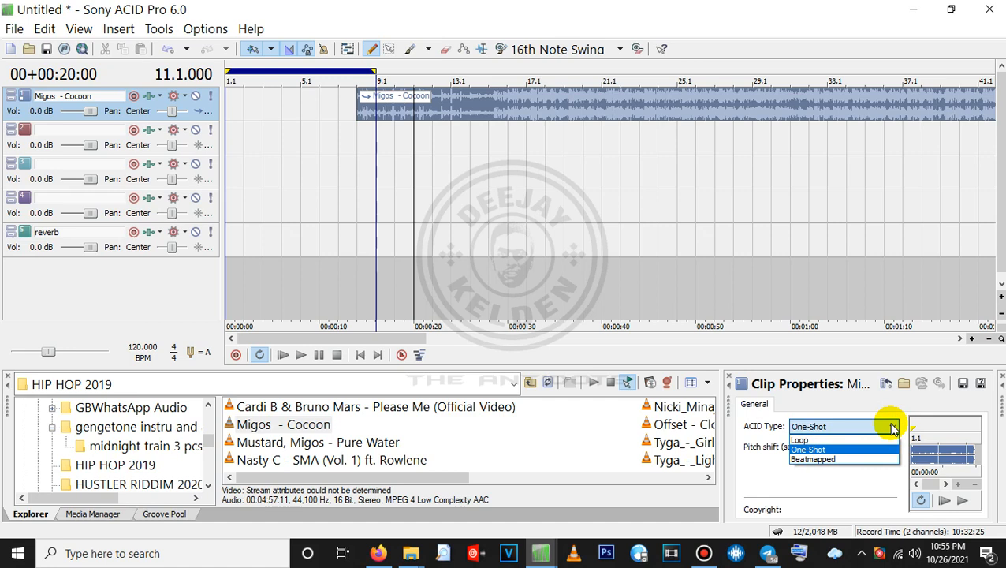
{"action": "left_click", "coordinate": [858, 461]}
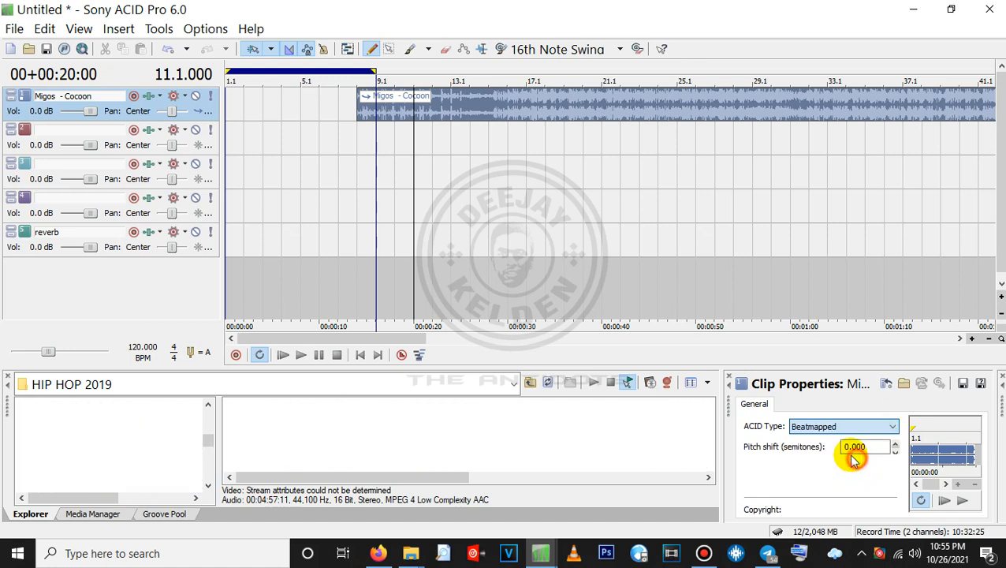
Step: Check the Migos - Cocoon clip's stretch settings and move its event back to the start of the timeline
{"action": "left_click", "coordinate": [790, 404]}
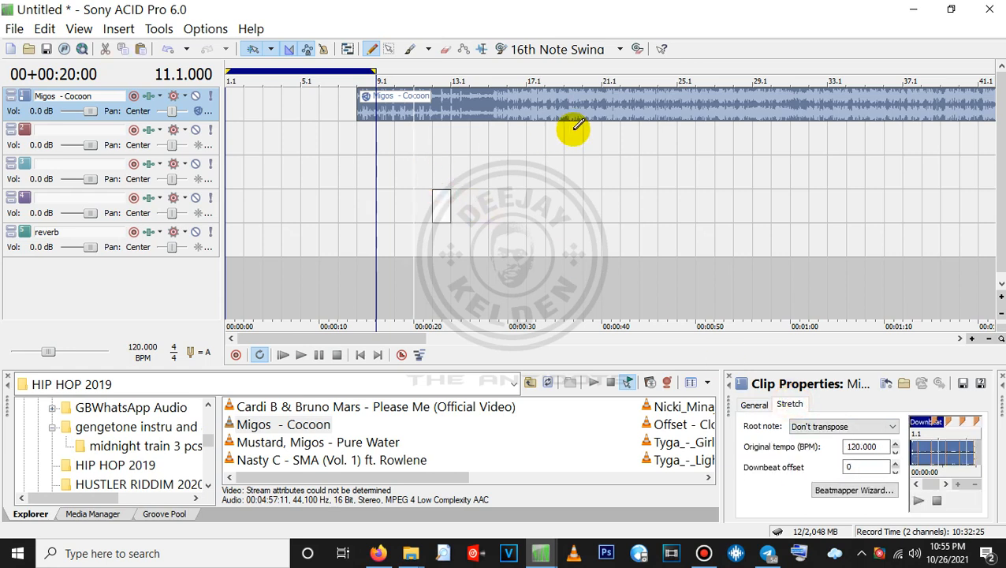
{"action": "left_click", "coordinate": [439, 202]}
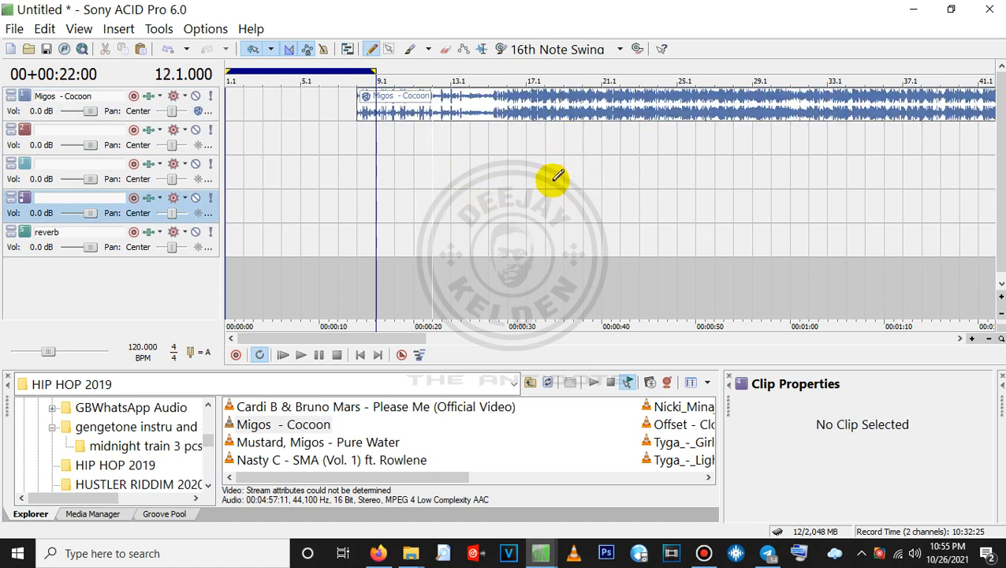
{"action": "left_click_drag", "start_coordinate": [597, 101], "coordinate": [411, 98]}
{"action": "left_click", "coordinate": [239, 174]}
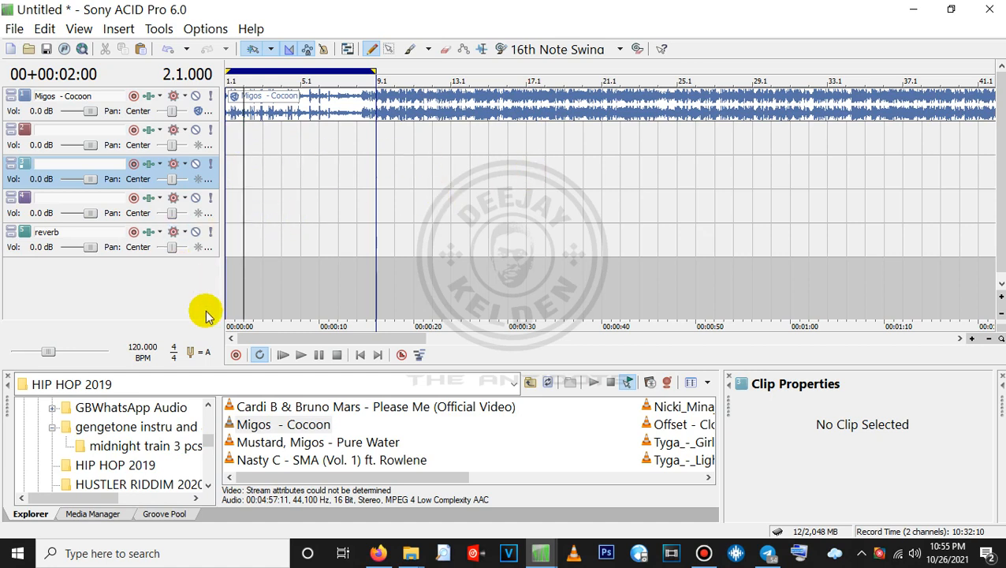
Step: Set the Migos - Cocoon clip's original tempo to 100 BPM
{"action": "double_click", "coordinate": [142, 348]}
{"action": "left_click", "coordinate": [145, 348]}
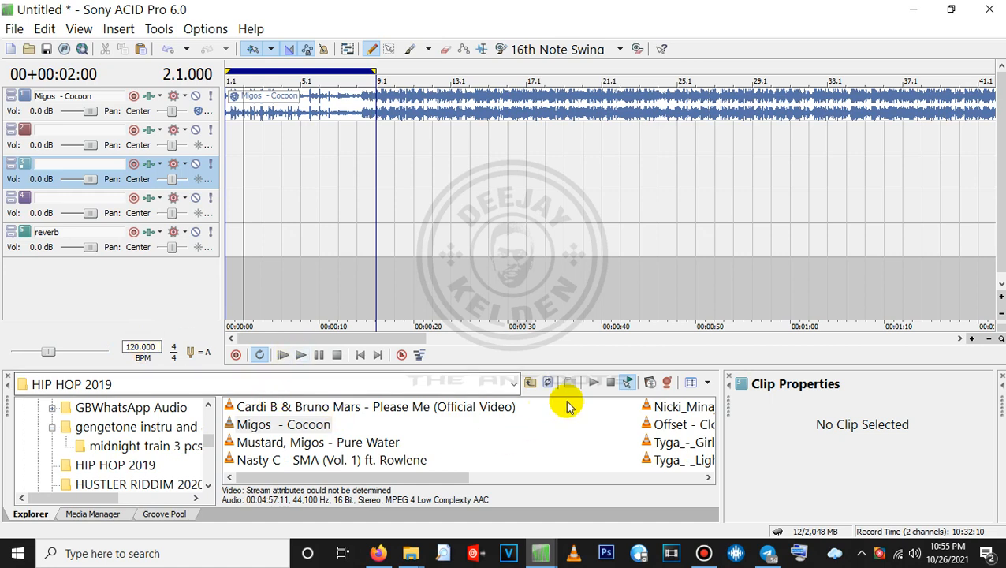
{"action": "left_click", "coordinate": [583, 110]}
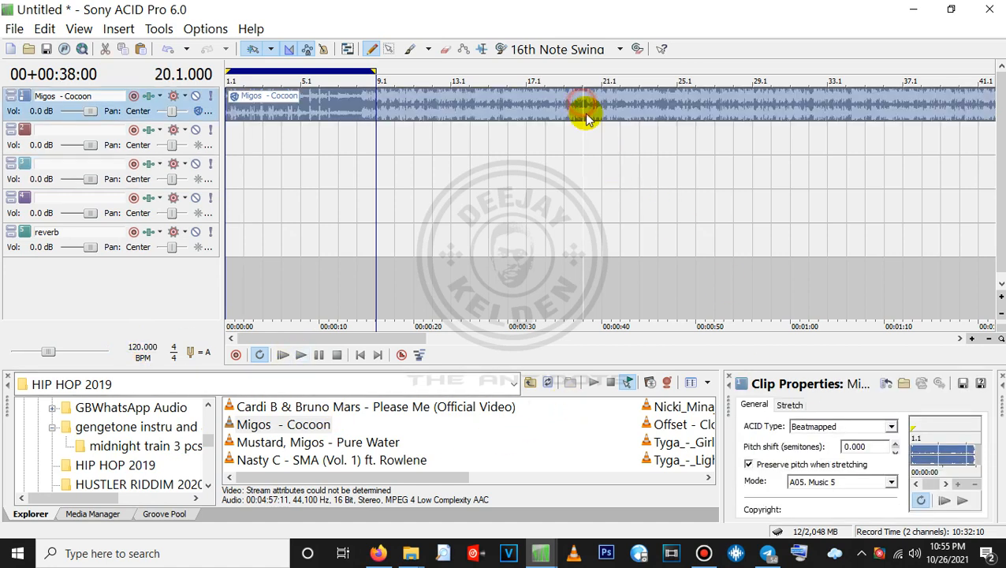
{"action": "left_click", "coordinate": [791, 404]}
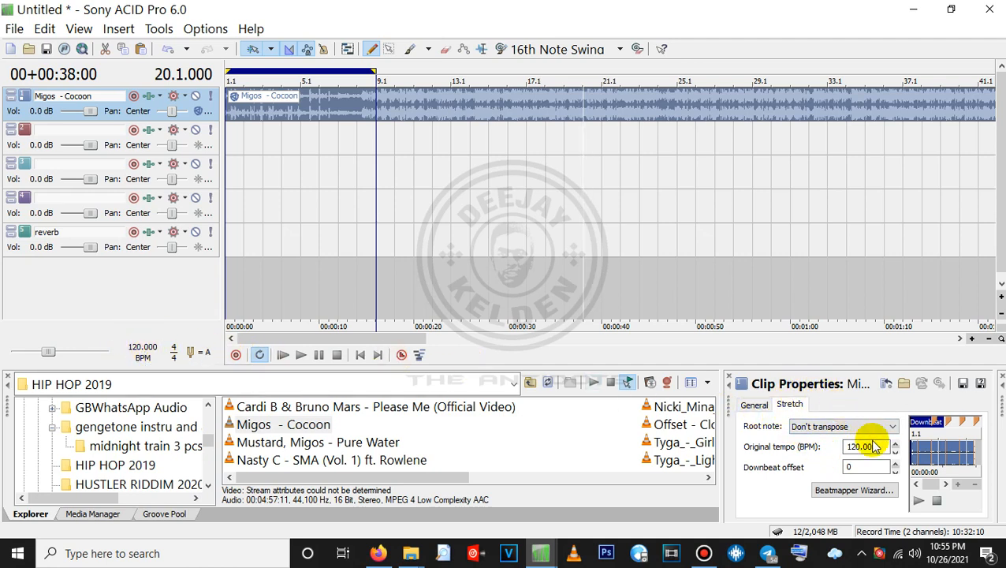
{"action": "left_click_drag", "start_coordinate": [875, 446], "coordinate": [836, 447]}
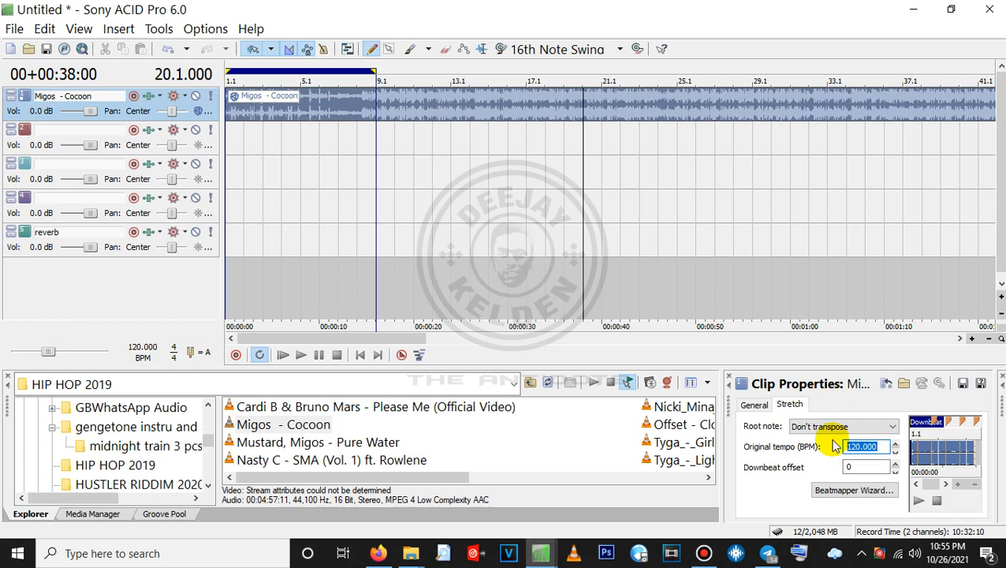
{"action": "type", "text": "1"}
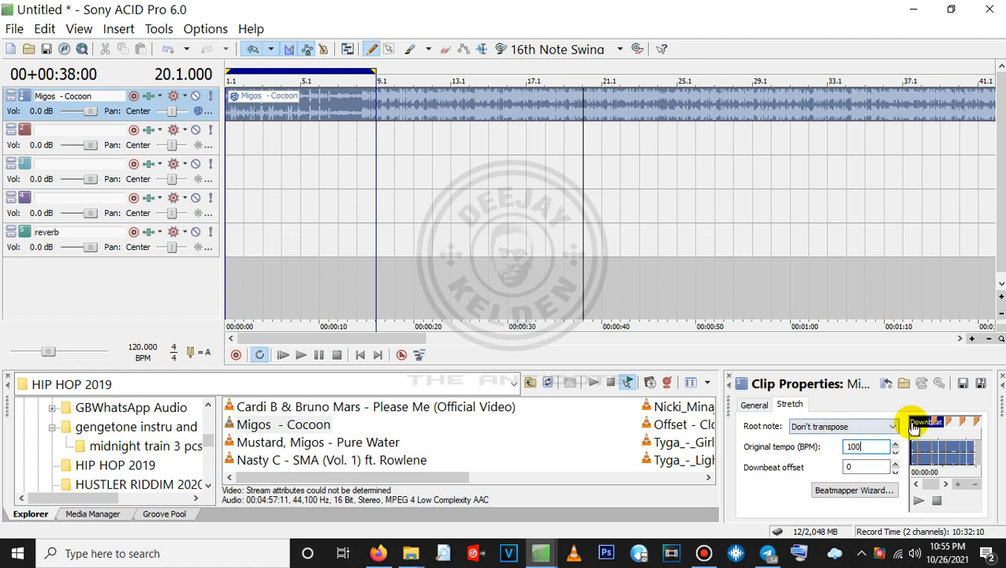
{"action": "left_click", "coordinate": [353, 251]}
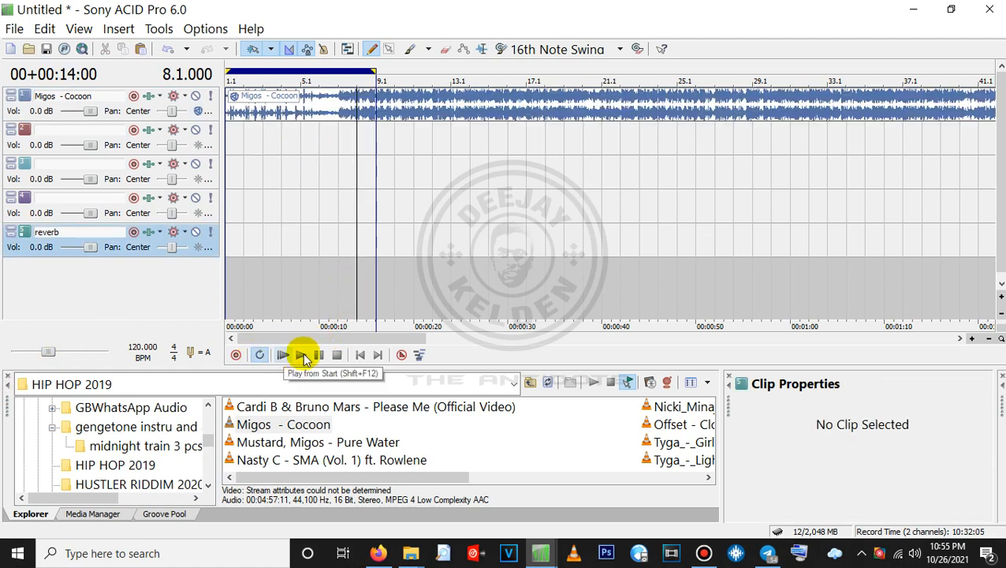
Step: Return the cursor to the project start and set the project tempo to 100 BPM
{"action": "left_click", "coordinate": [361, 354]}
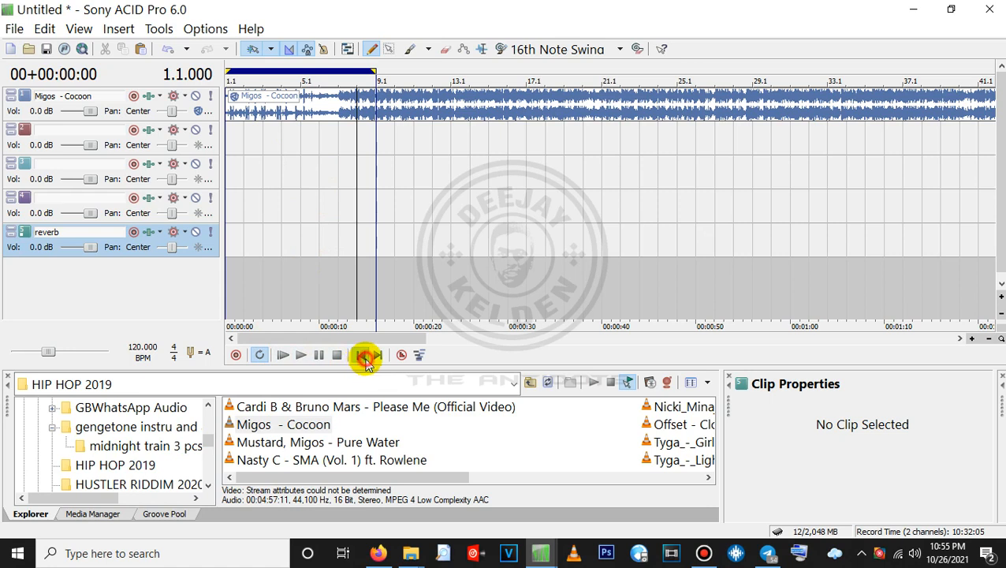
{"action": "double_click", "coordinate": [140, 348]}
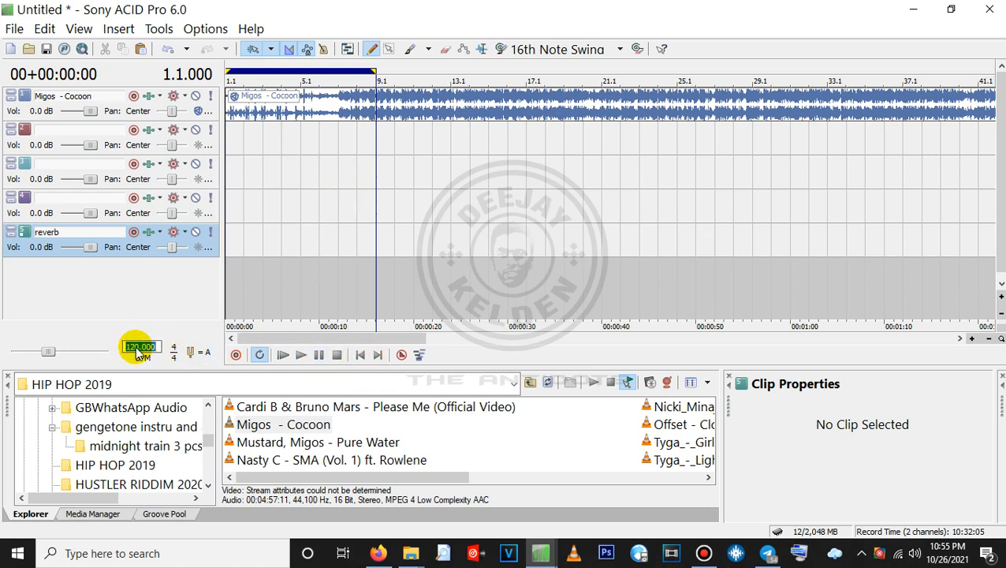
{"action": "type", "text": "1"}
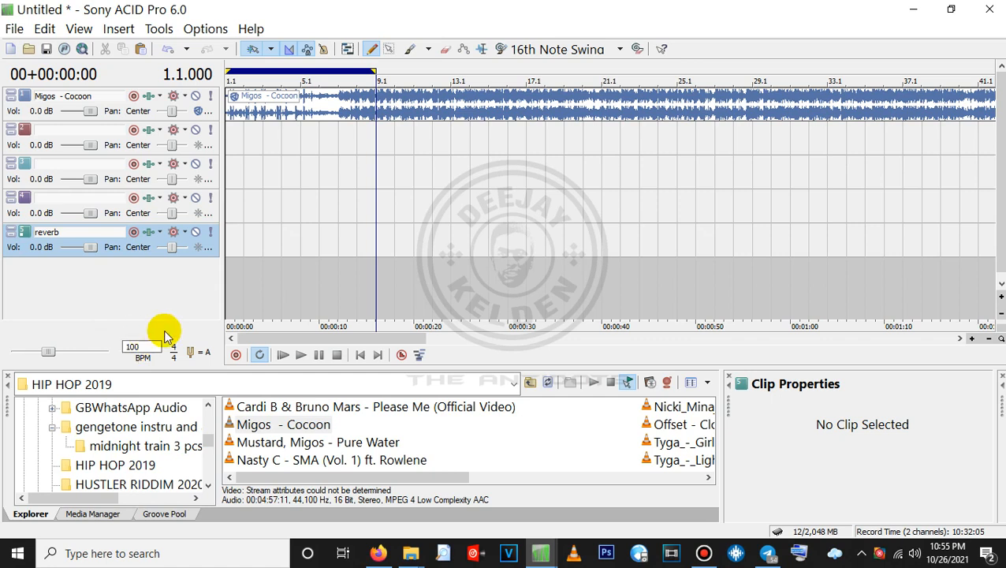
{"action": "left_click", "coordinate": [264, 232]}
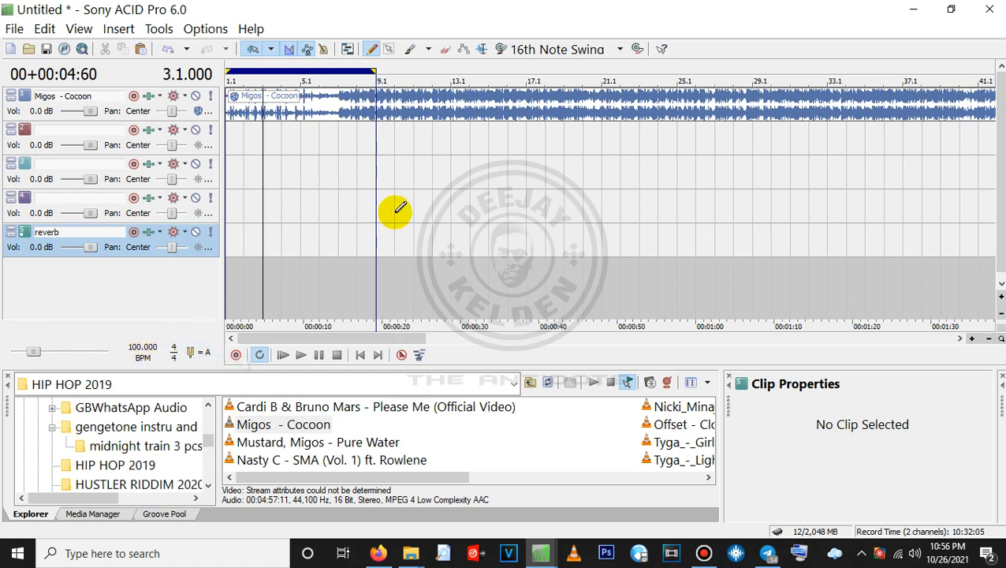
Step: Insert a tempo change to 110 BPM at measure 17 and check the project tempo at measures 13 and 22
{"action": "left_click", "coordinate": [521, 148]}
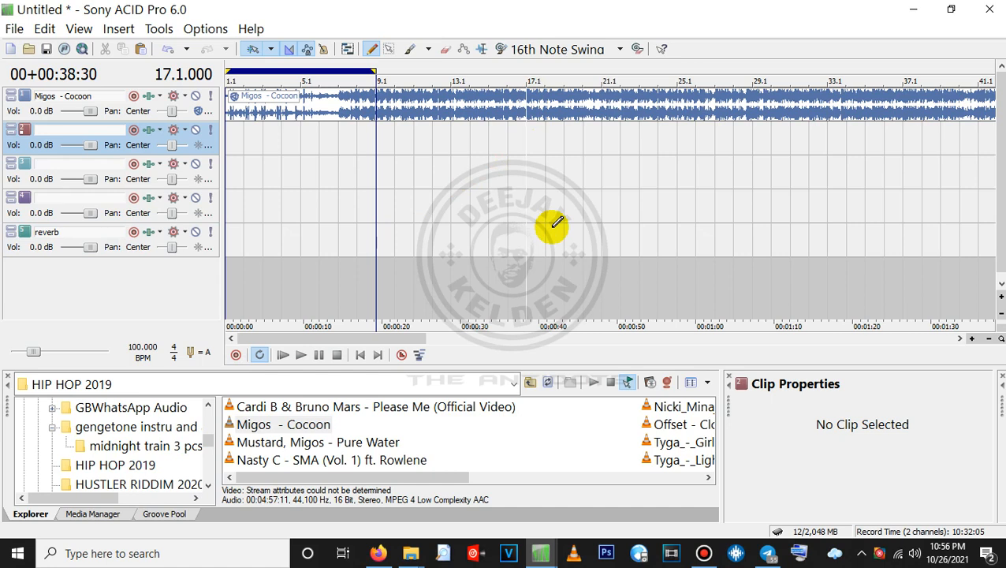
{"action": "key", "text": "t"}
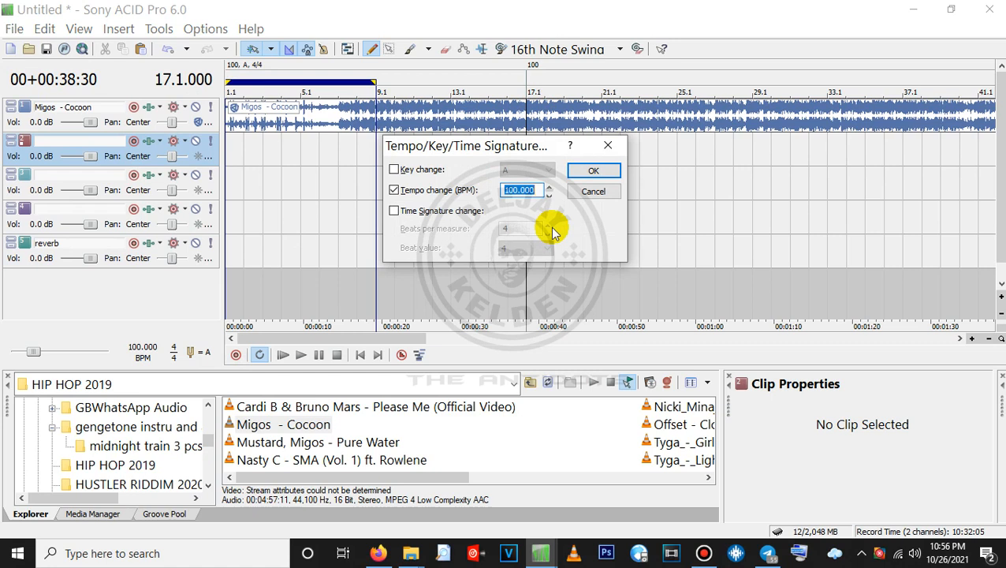
{"action": "type", "text": "110"}
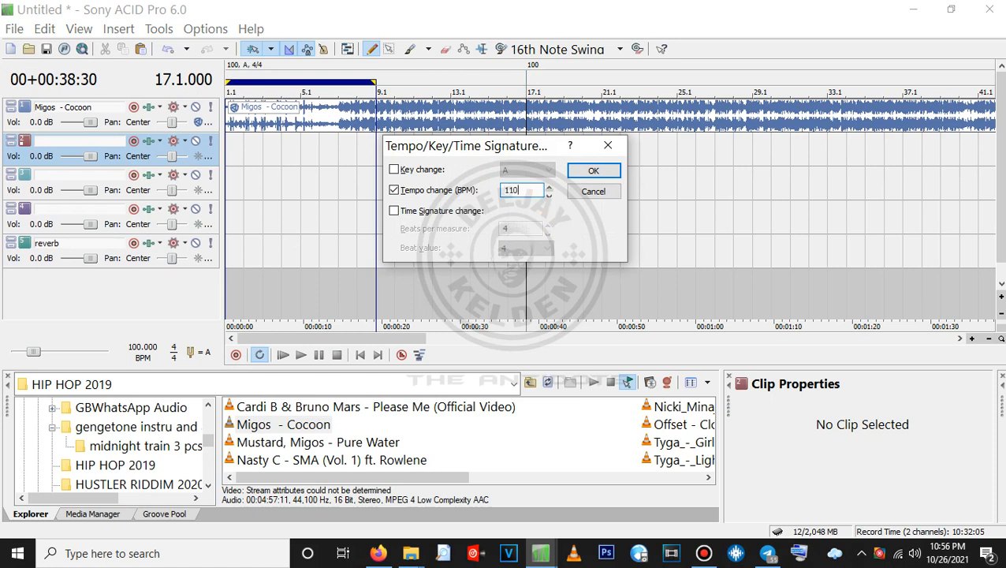
{"action": "left_click", "coordinate": [601, 171]}
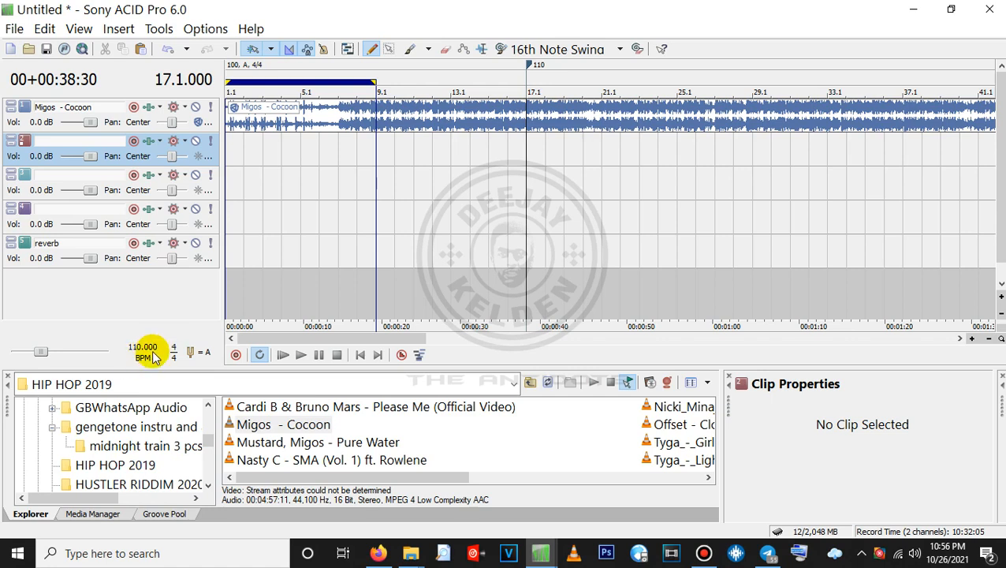
{"action": "left_click", "coordinate": [446, 247]}
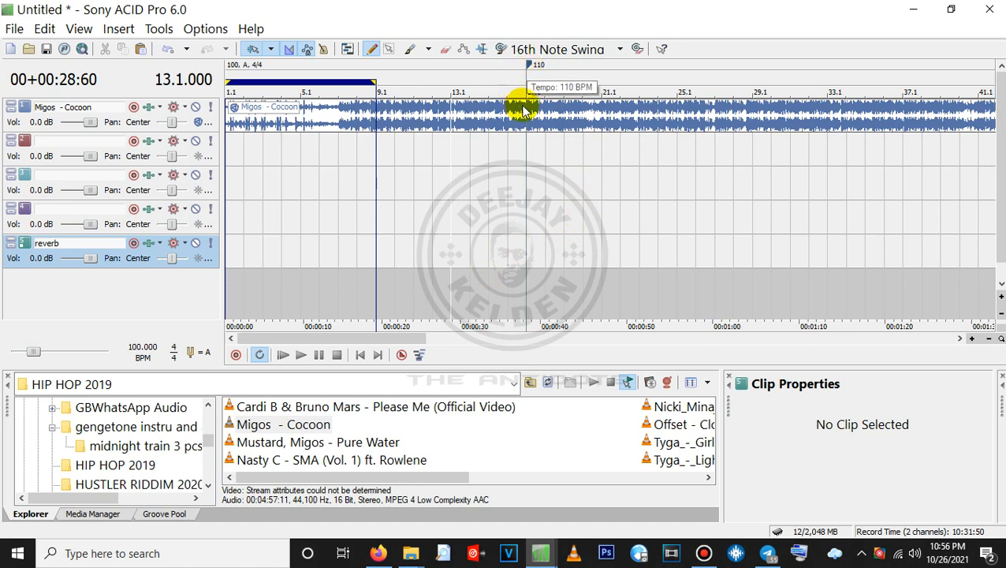
{"action": "left_click", "coordinate": [619, 150]}
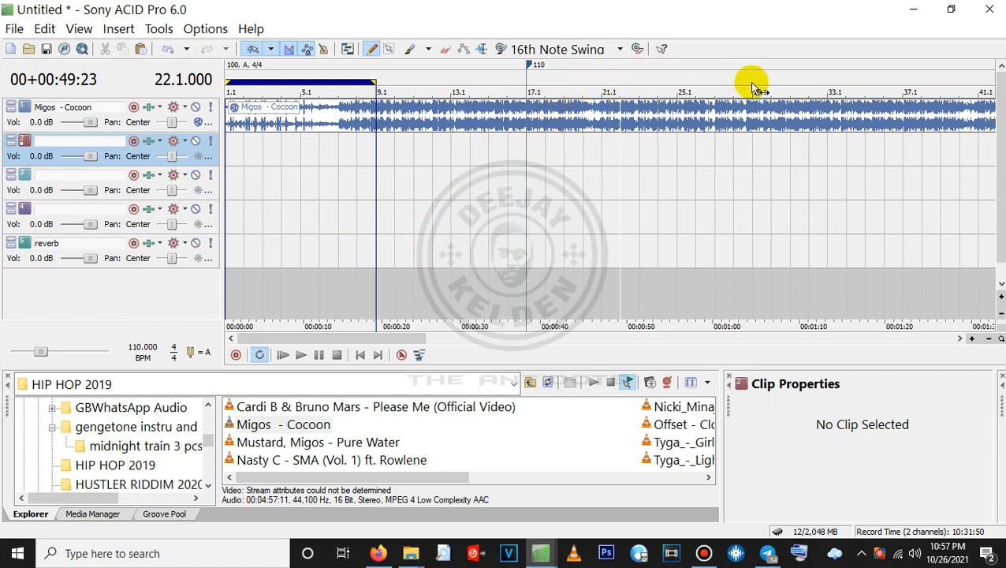
Step: Place a marker on the timeline at measure 25
{"action": "left_click", "coordinate": [689, 176]}
{"action": "left_click", "coordinate": [672, 179]}
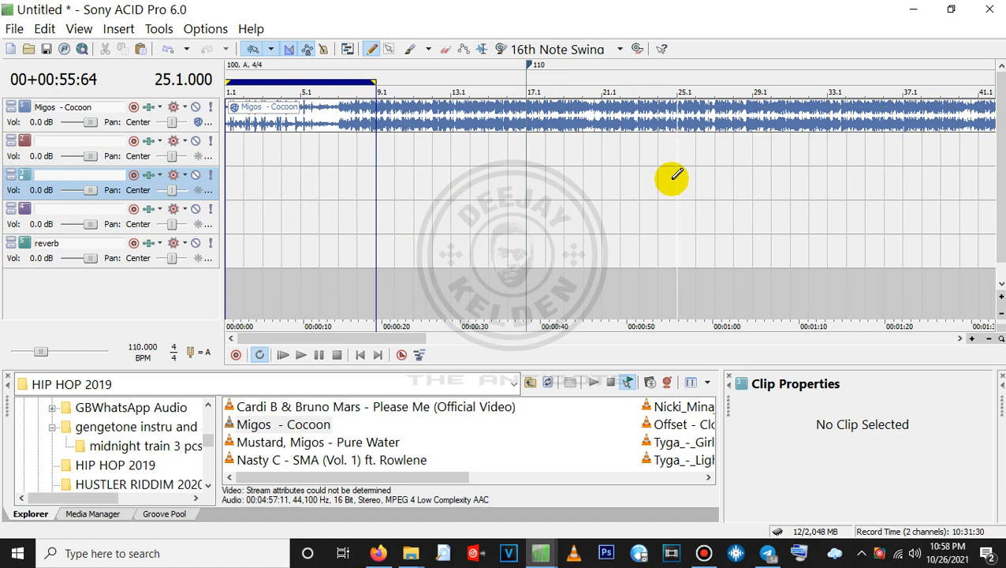
{"action": "key", "text": "m"}
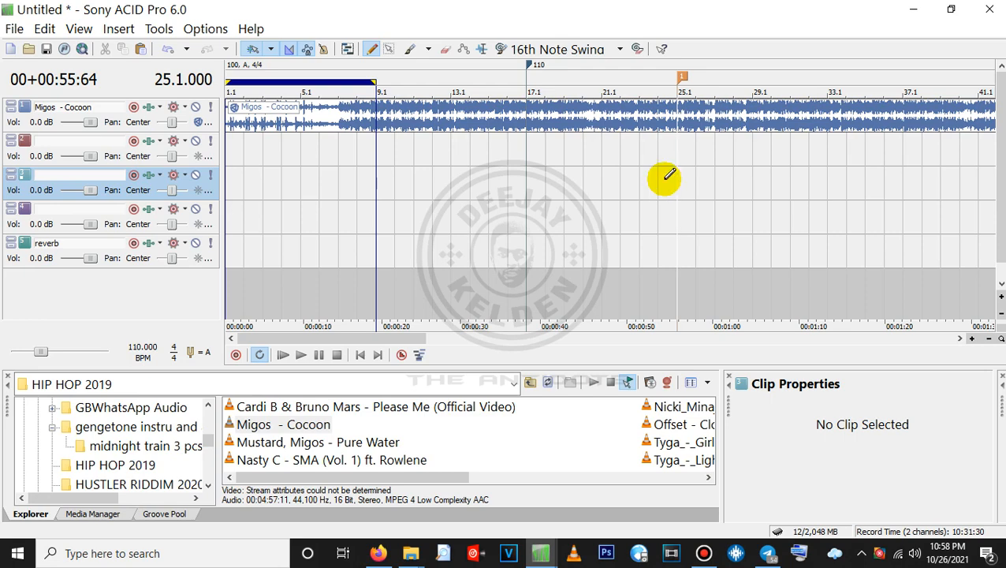
Step: Place a second marker on the timeline at measure 41
{"action": "left_click", "coordinate": [958, 339]}
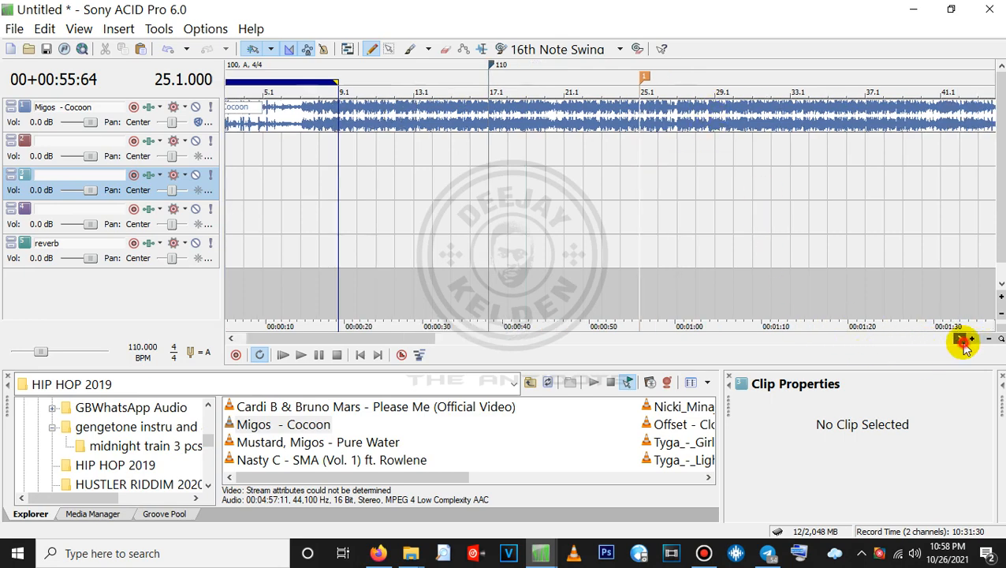
{"action": "left_click", "coordinate": [959, 339]}
{"action": "left_click", "coordinate": [958, 339]}
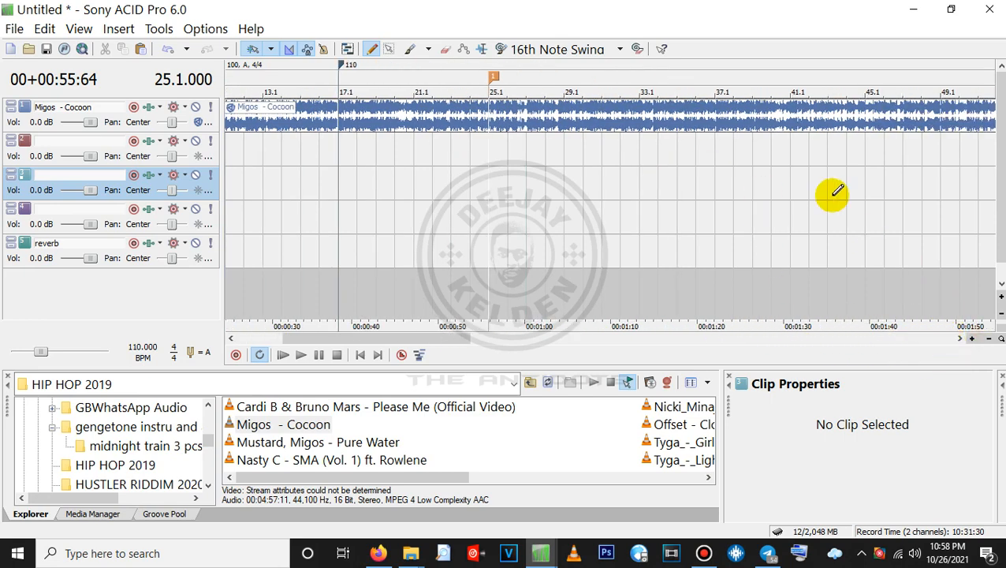
{"action": "left_click", "coordinate": [809, 169]}
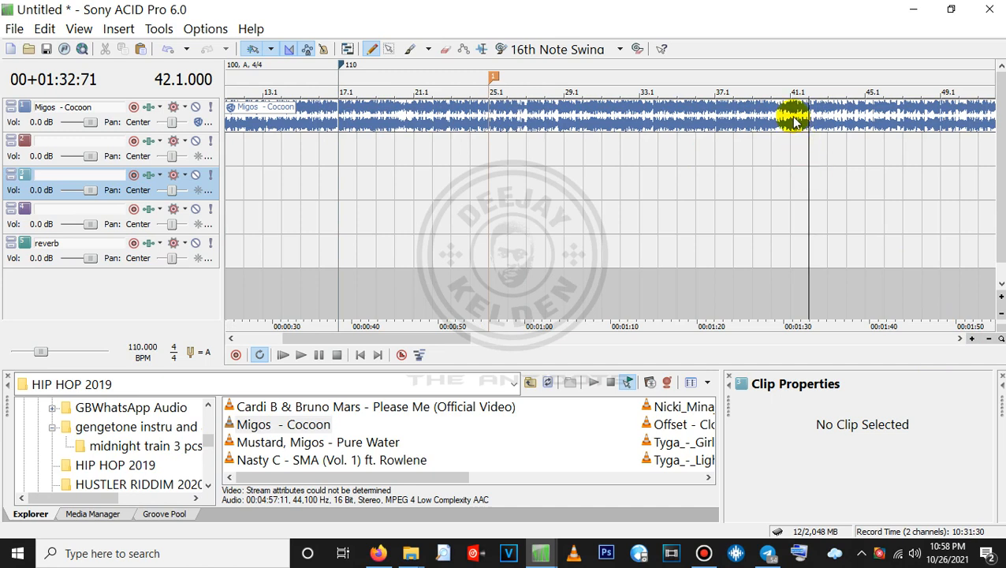
{"action": "left_click", "coordinate": [791, 184]}
{"action": "key", "text": "m"}
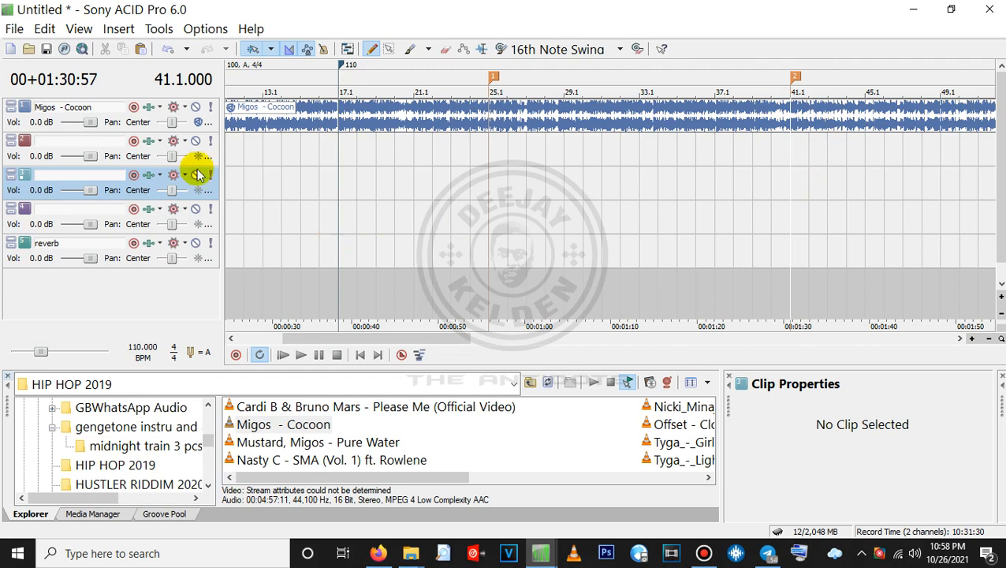
Step: Delete the Migos - Cocoon event from the first track and undo the deletion
{"action": "left_click", "coordinate": [425, 217]}
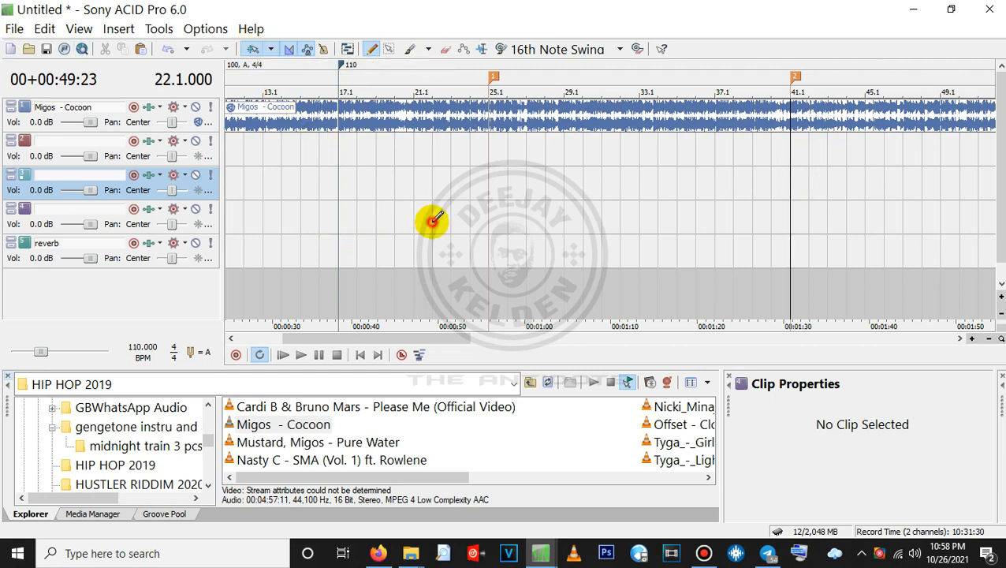
{"action": "left_click_drag", "start_coordinate": [438, 337], "coordinate": [324, 298]}
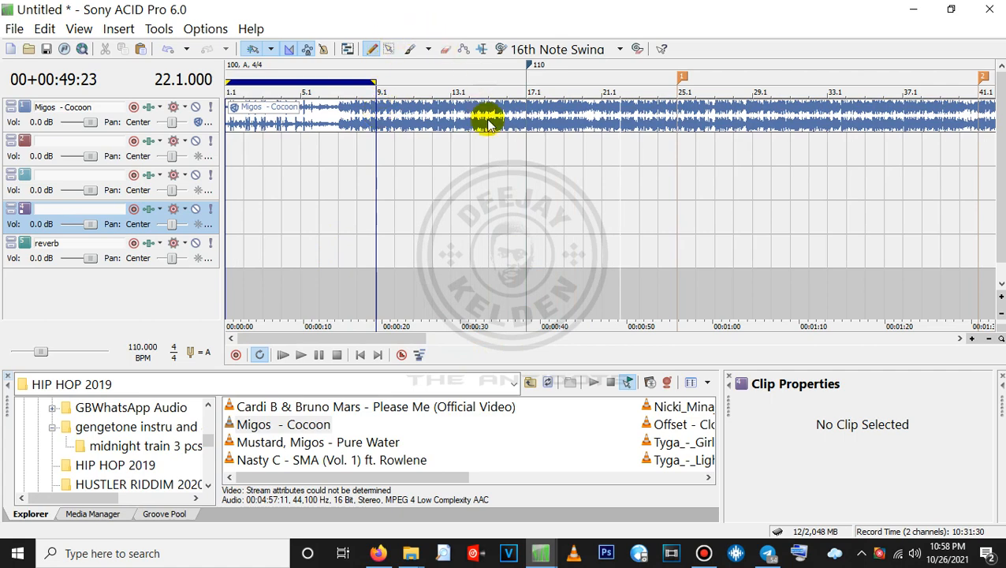
{"action": "left_click", "coordinate": [972, 338]}
{"action": "left_click", "coordinate": [972, 338]}
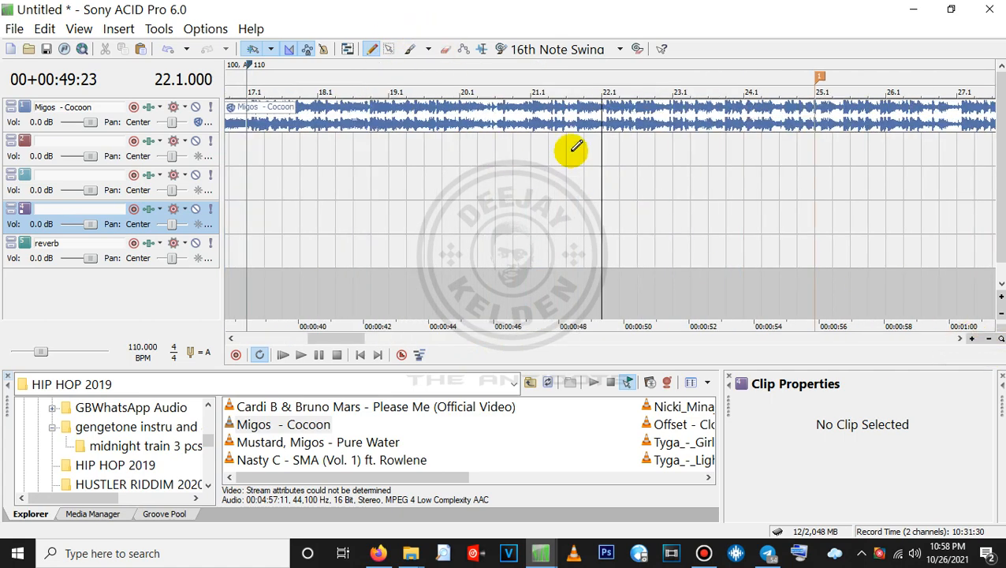
{"action": "left_click", "coordinate": [462, 122]}
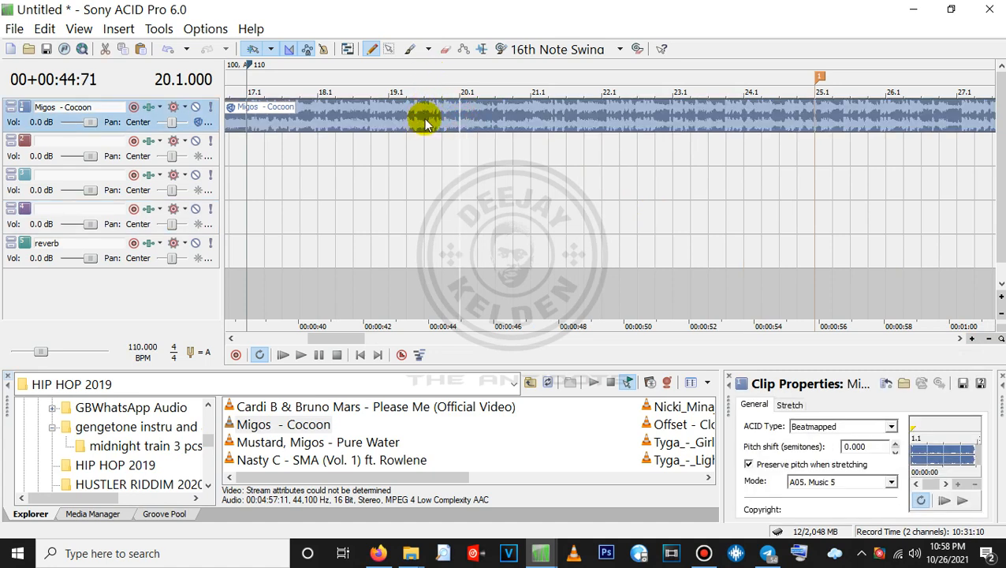
{"action": "key", "text": "Delete"}
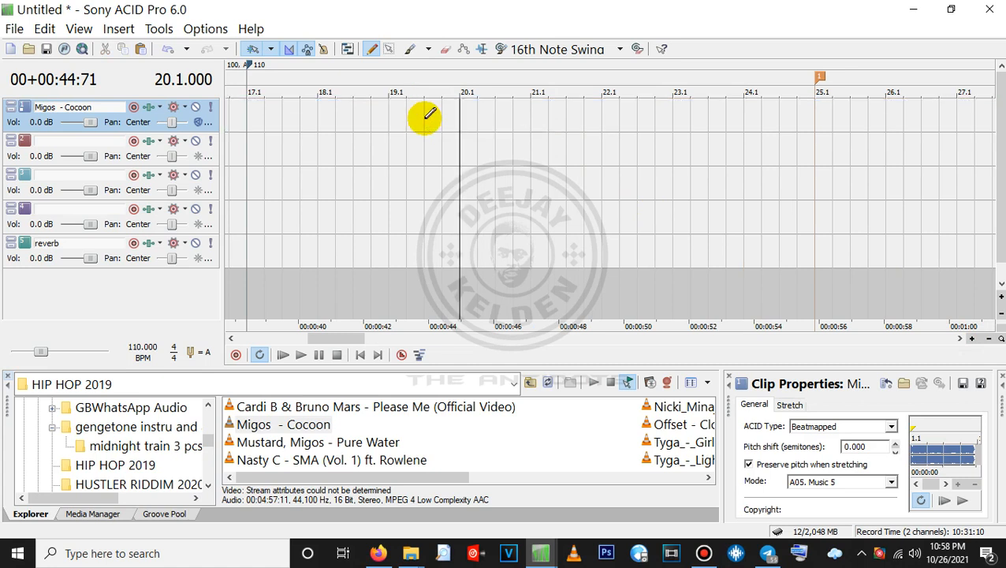
{"action": "key", "text": "ctrl+z"}
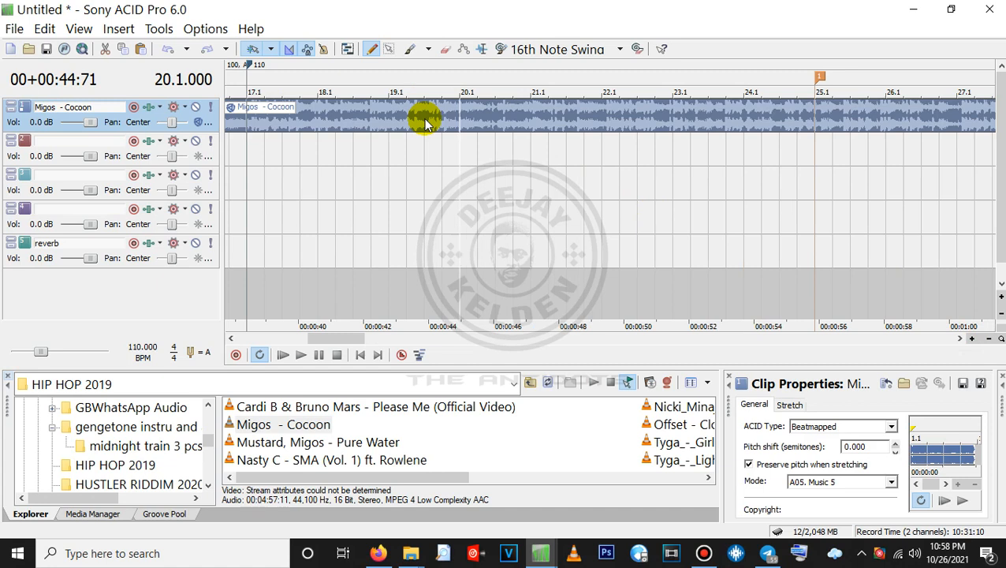
Step: Erase four separate one-beat sections of the Migos - Cocoon event between measures 20 and 22 with the Erase tool
{"action": "left_click", "coordinate": [372, 49]}
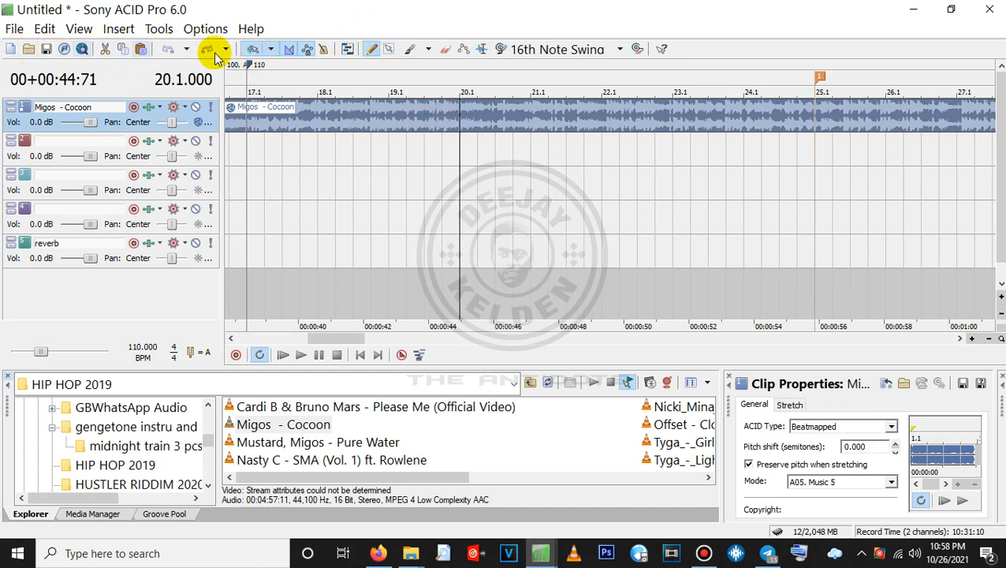
{"action": "left_click", "coordinate": [445, 50]}
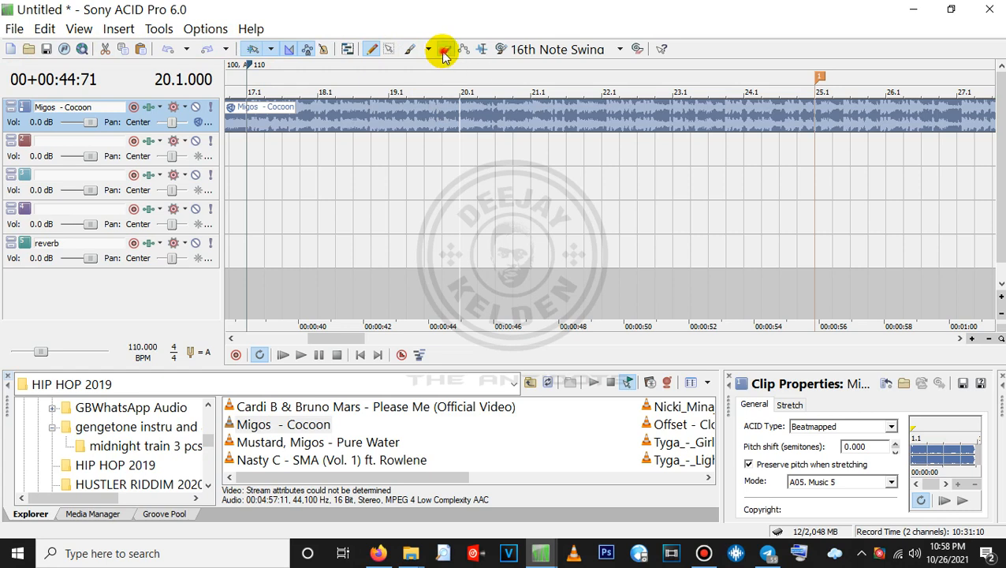
{"action": "left_click_drag", "start_coordinate": [467, 107], "coordinate": [617, 124]}
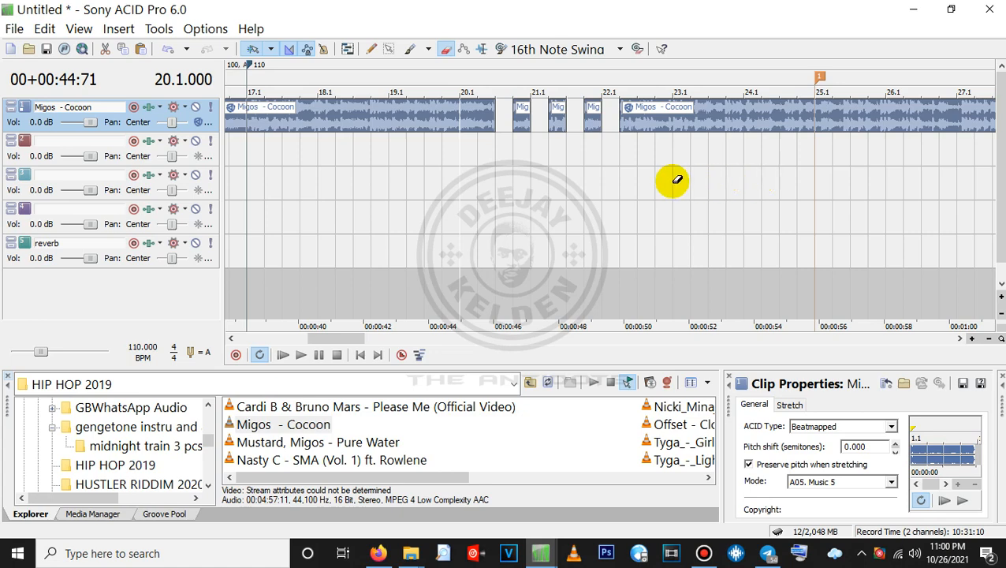
Step: Undo the last three erasures on the Migos - Cocoon event, keeping only the gap in measure 20
{"action": "key", "text": "ctrl+z"}
{"action": "key", "text": "ctrl+z"}
{"action": "key", "text": "ctrl+z"}
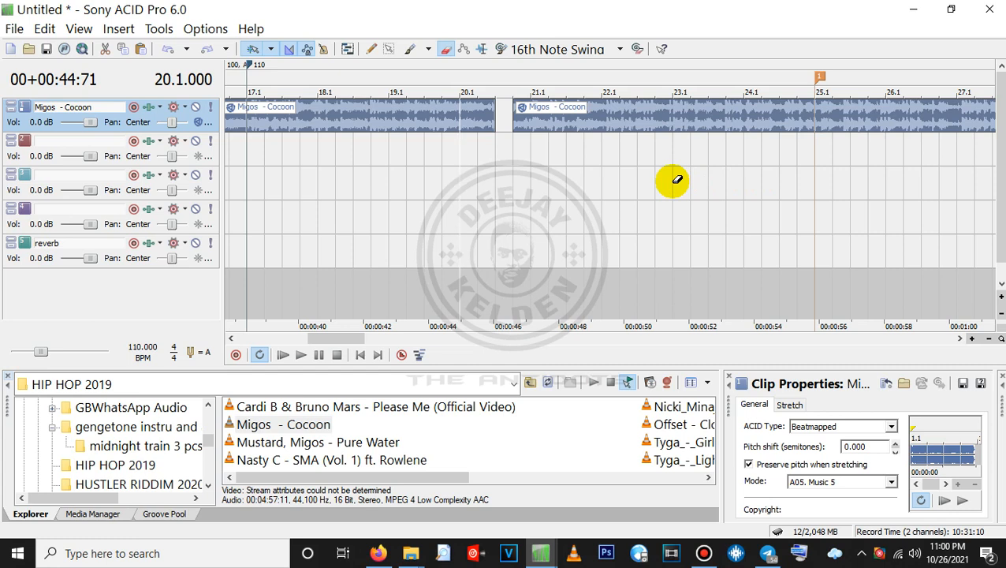
Step: Select the Migos - Cocoon event after the measure 20 gap with the Draw tool, and try a box selection around its start with the Selection tool
{"action": "left_click", "coordinate": [373, 49]}
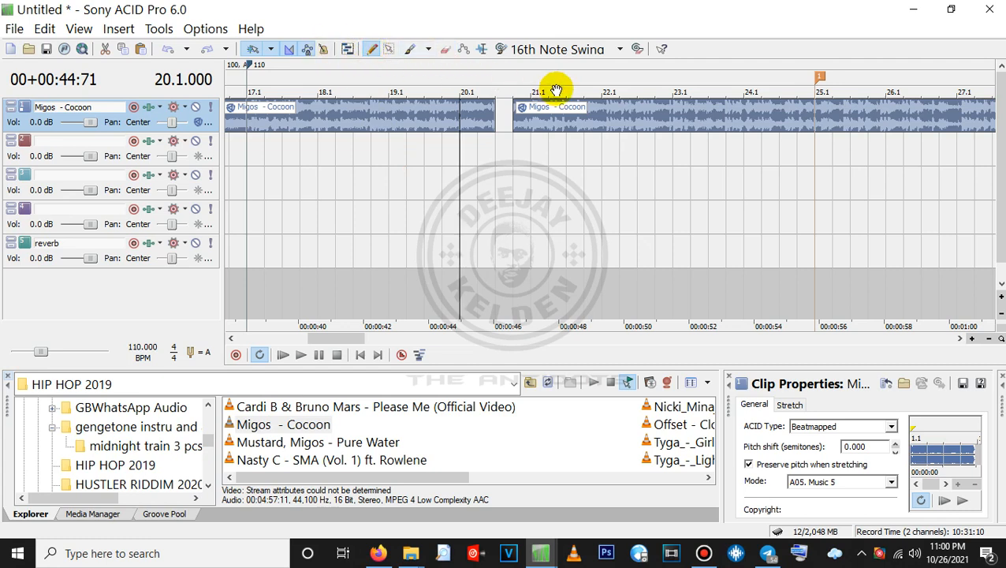
{"action": "left_click", "coordinate": [549, 116]}
{"action": "left_click_drag", "start_coordinate": [550, 116], "coordinate": [573, 128]}
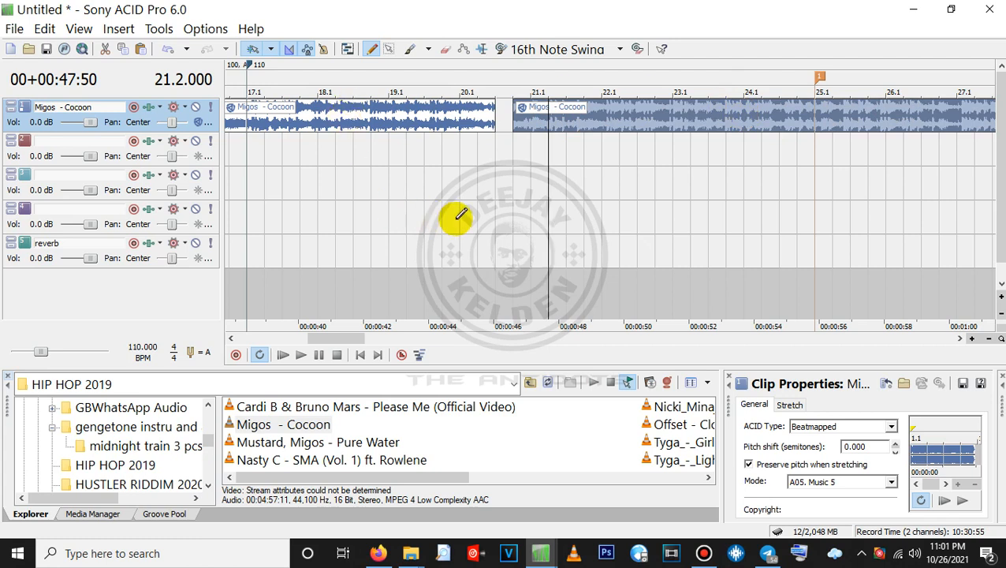
{"action": "left_click", "coordinate": [389, 50]}
{"action": "left_click_drag", "start_coordinate": [532, 186], "coordinate": [524, 126]}
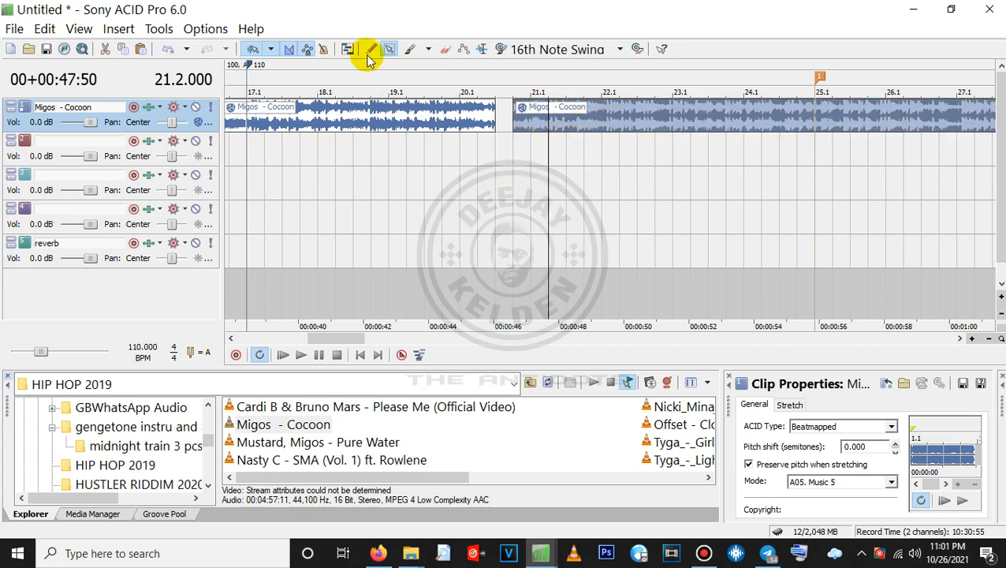
Step: Erase the song from measure 22.1 to 23.2 and move the short event between the gaps to start at 21.2 with the Draw tool
{"action": "left_click", "coordinate": [445, 52]}
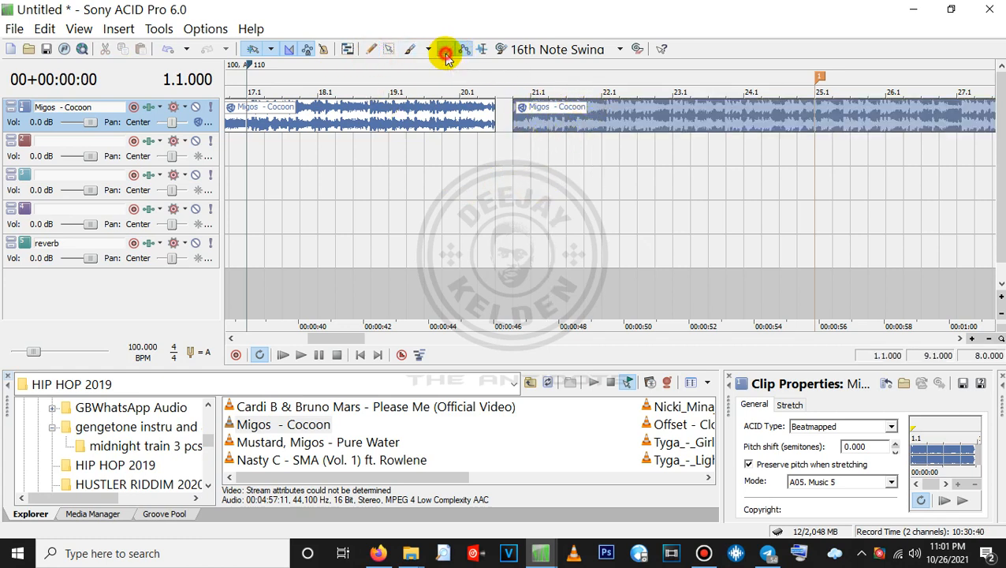
{"action": "left_click_drag", "start_coordinate": [602, 122], "coordinate": [691, 120]}
{"action": "left_click", "coordinate": [371, 49]}
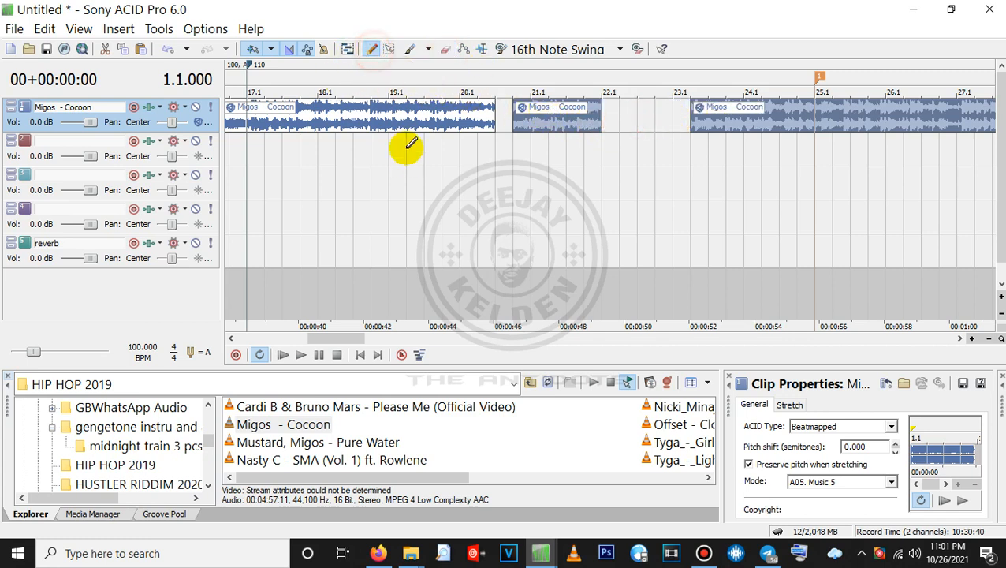
{"action": "left_click", "coordinate": [405, 115]}
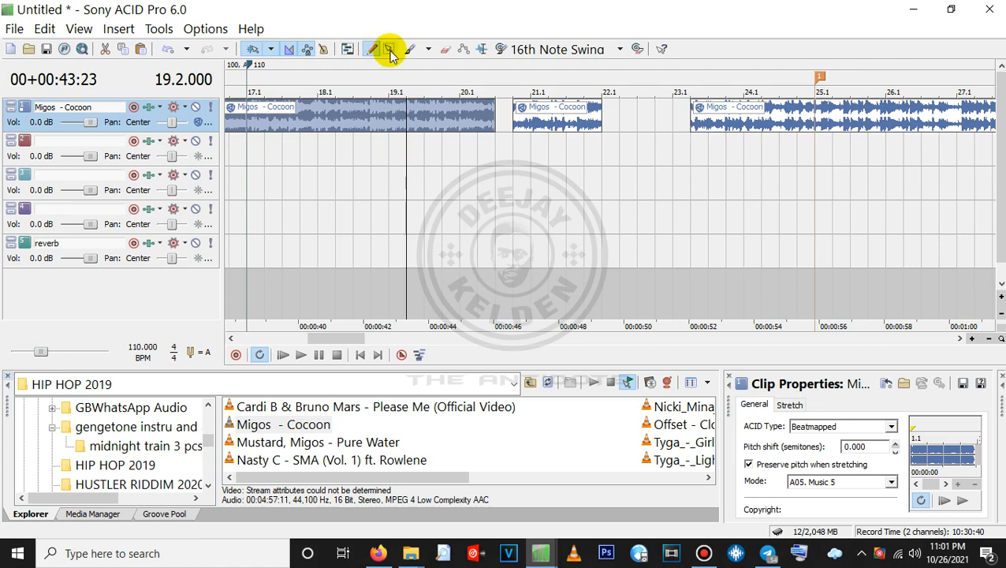
{"action": "left_click_drag", "start_coordinate": [532, 118], "coordinate": [587, 120]}
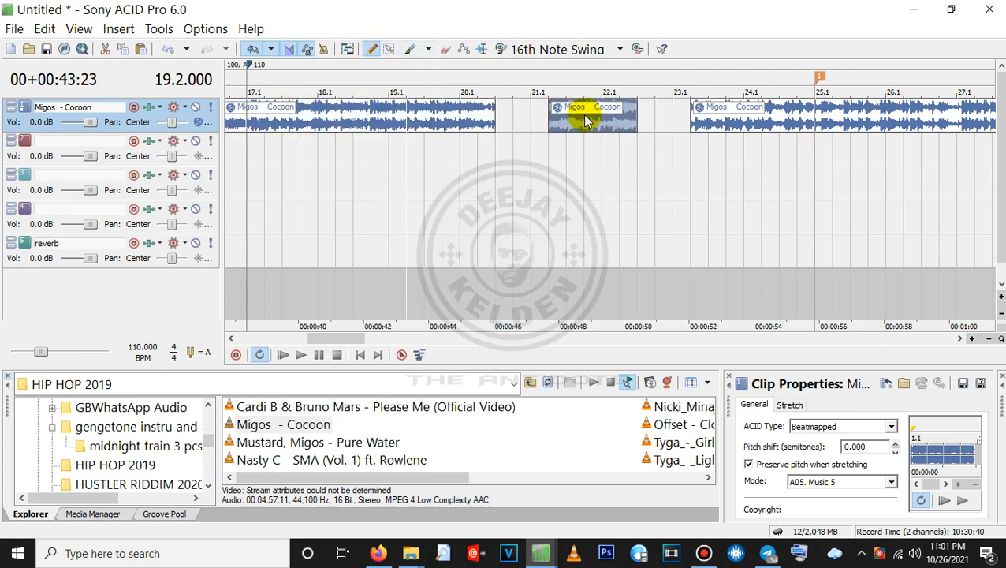
Step: Copy the short Migos - Cocoon event from the first track to the third track, starting at measure 21.2
{"action": "left_click", "coordinate": [389, 48]}
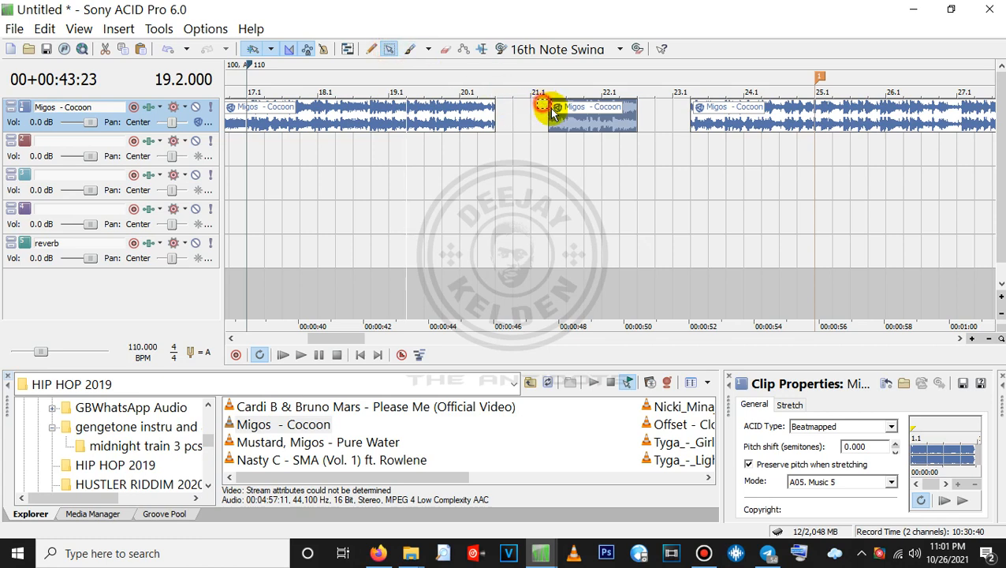
{"action": "left_click_drag", "start_coordinate": [543, 104], "coordinate": [638, 188]}
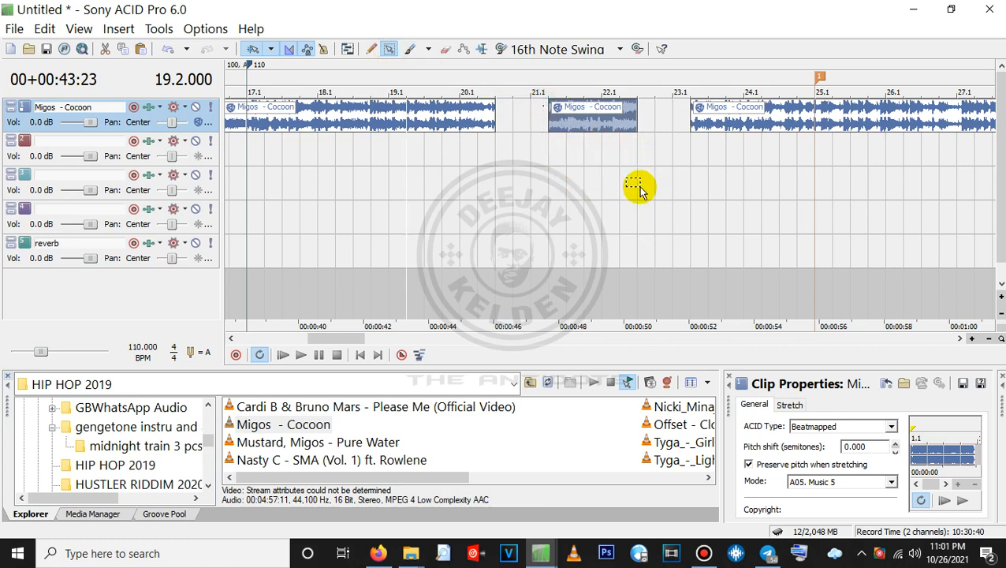
{"action": "left_click", "coordinate": [371, 49]}
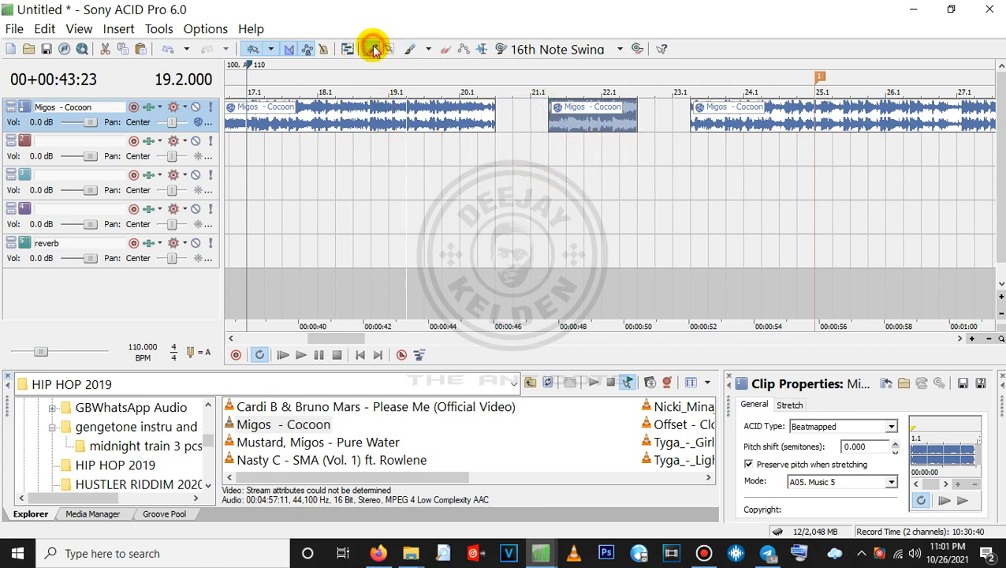
{"action": "right_click", "coordinate": [583, 119]}
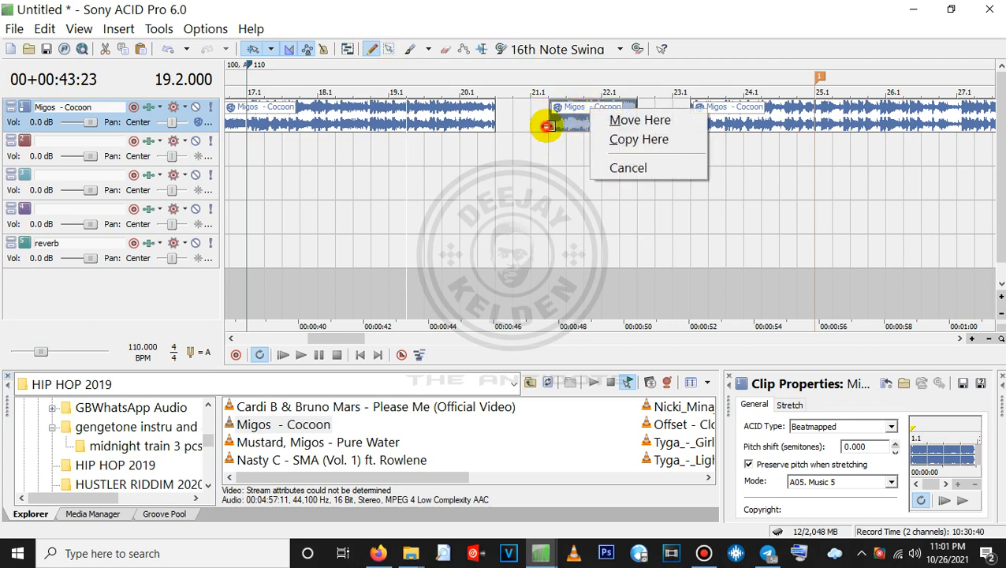
{"action": "left_click", "coordinate": [565, 125]}
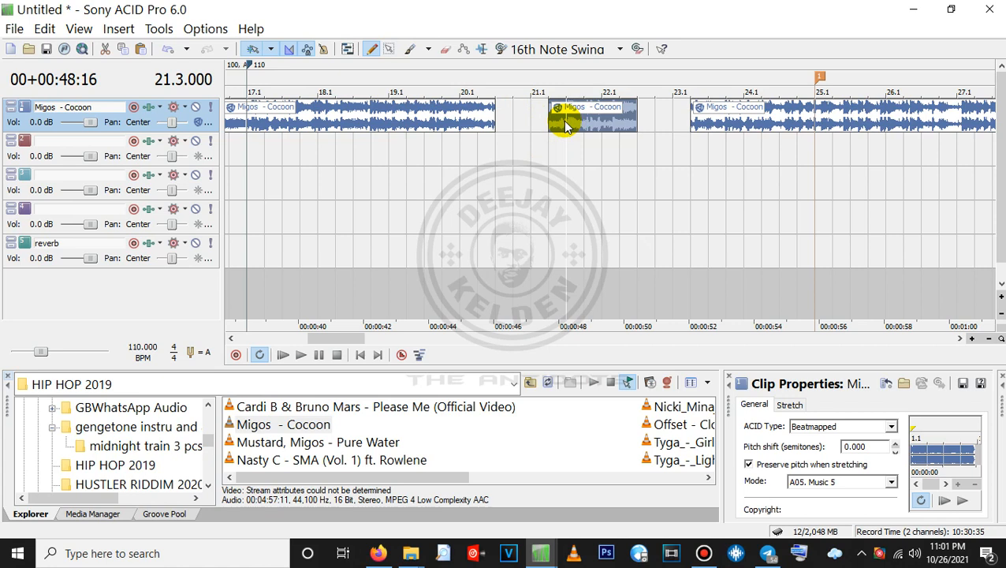
{"action": "left_click", "coordinate": [549, 179]}
{"action": "left_click", "coordinate": [549, 179]}
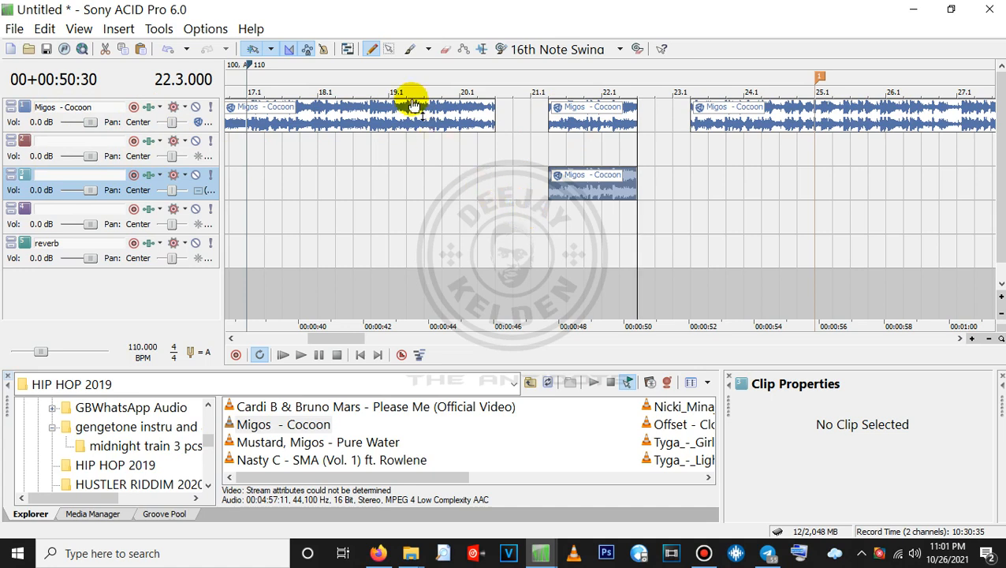
Step: Box-select the short events on the first and third tracks together, and return to the Draw tool with the cursor at 18.4.000 on the fourth track
{"action": "left_click", "coordinate": [392, 52]}
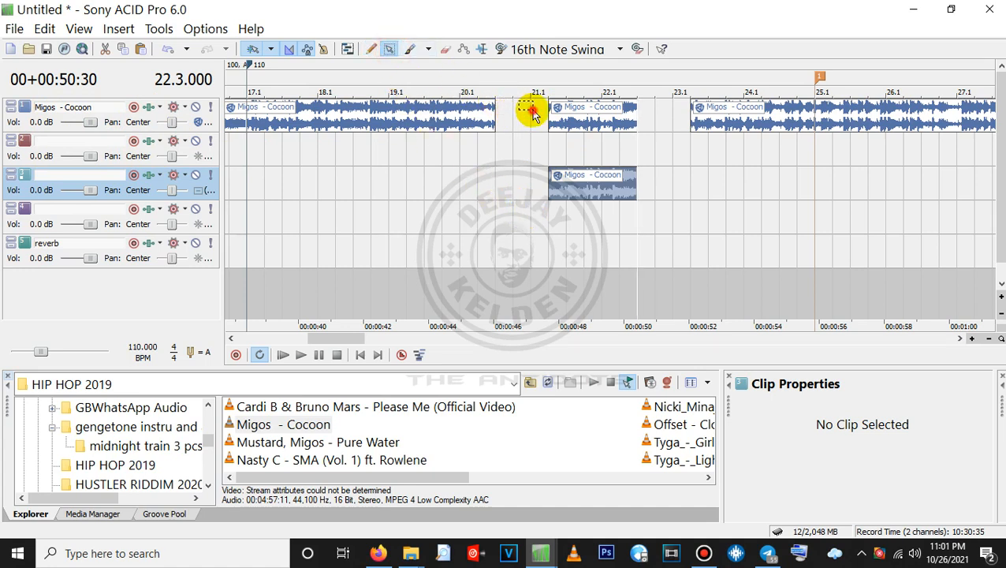
{"action": "left_click_drag", "start_coordinate": [534, 110], "coordinate": [675, 231]}
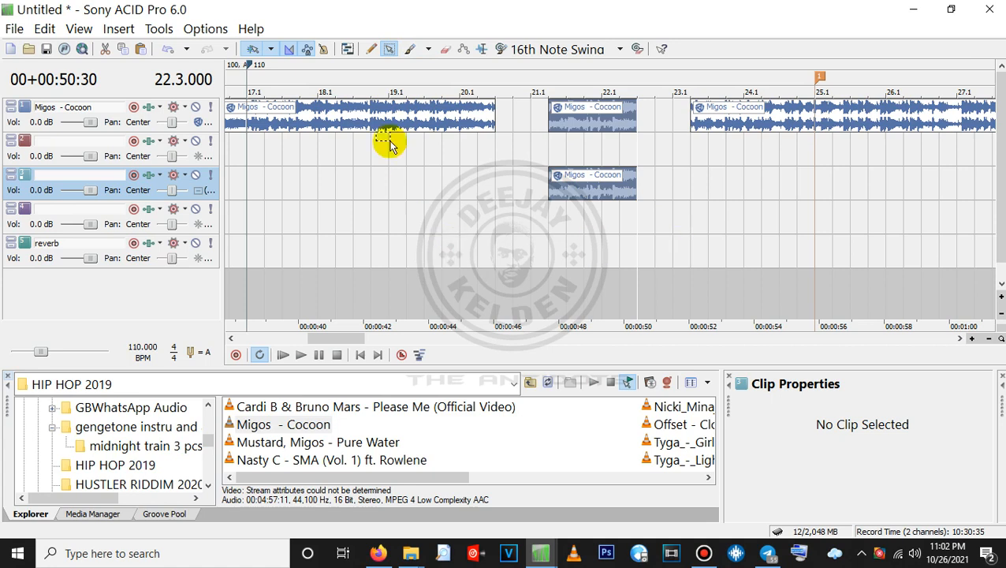
{"action": "left_click", "coordinate": [372, 49]}
{"action": "left_click", "coordinate": [380, 220]}
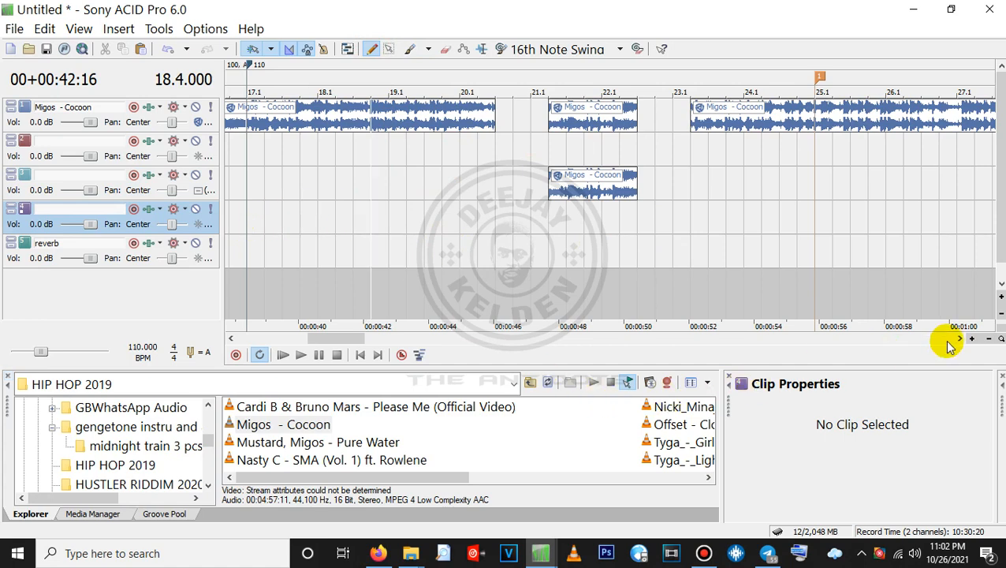
Step: Split the Migos - Cocoon event on the first track at 18.3.480
{"action": "left_click", "coordinate": [974, 339]}
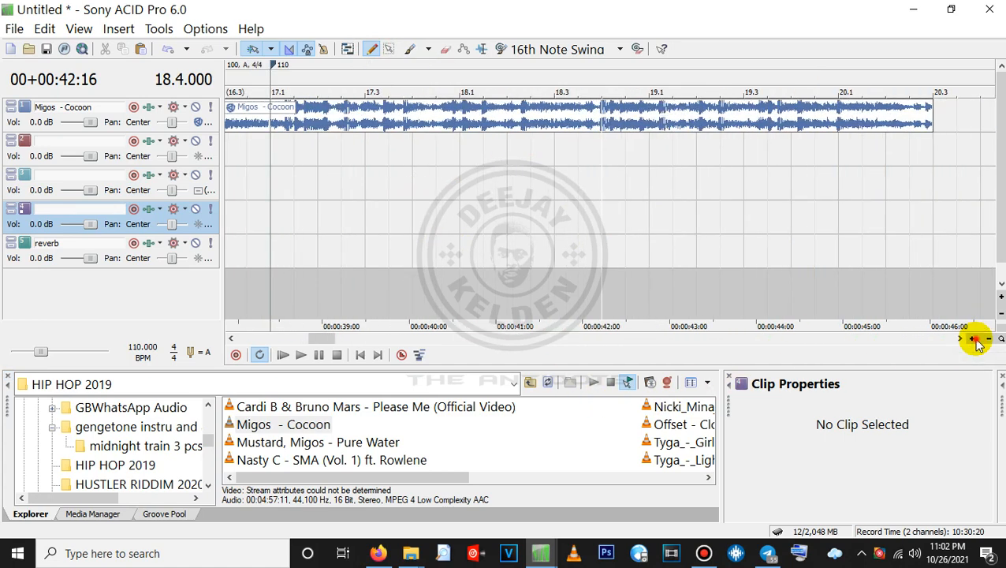
{"action": "left_click", "coordinate": [974, 339]}
{"action": "left_click", "coordinate": [973, 339]}
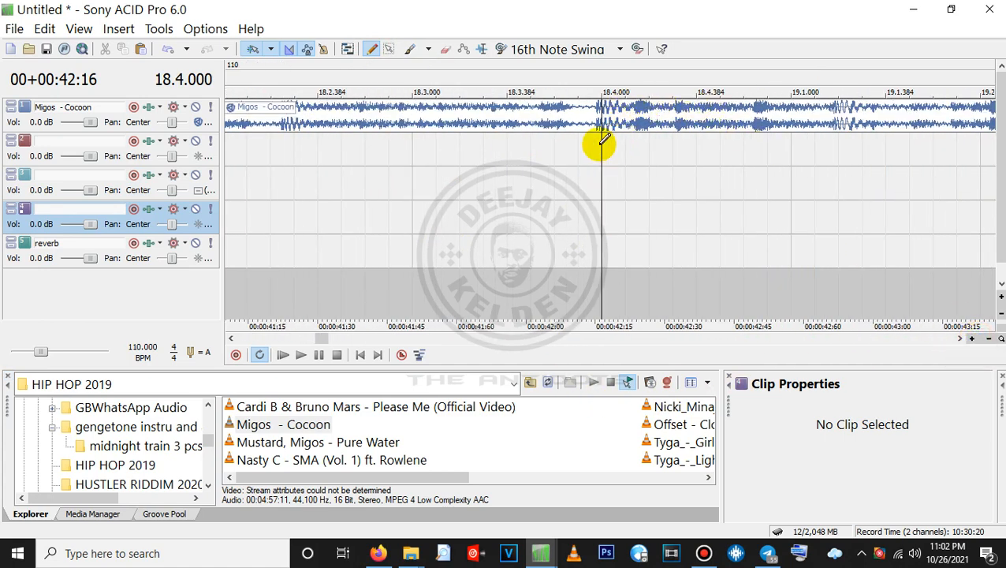
{"action": "left_click", "coordinate": [596, 122]}
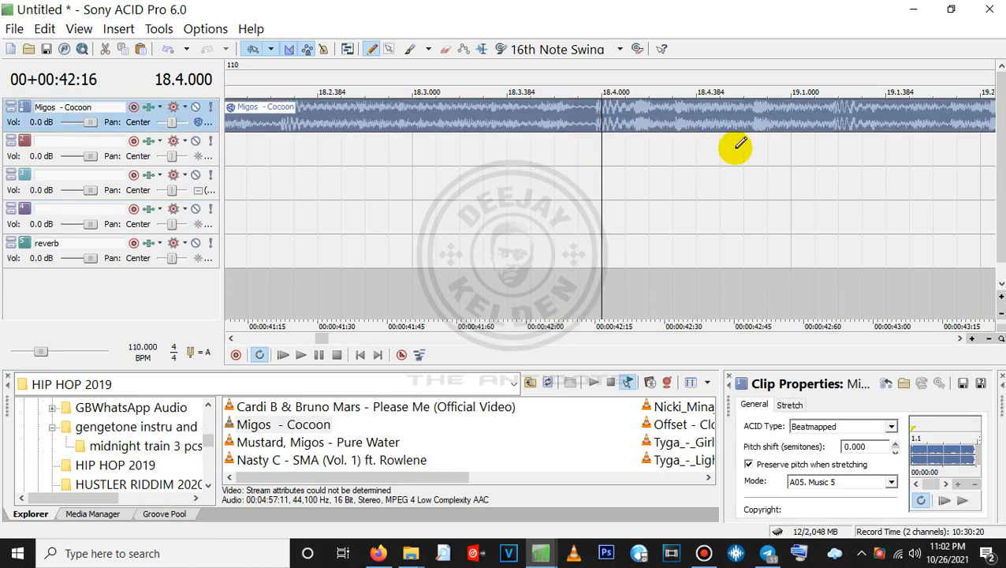
{"action": "left_click", "coordinate": [540, 127]}
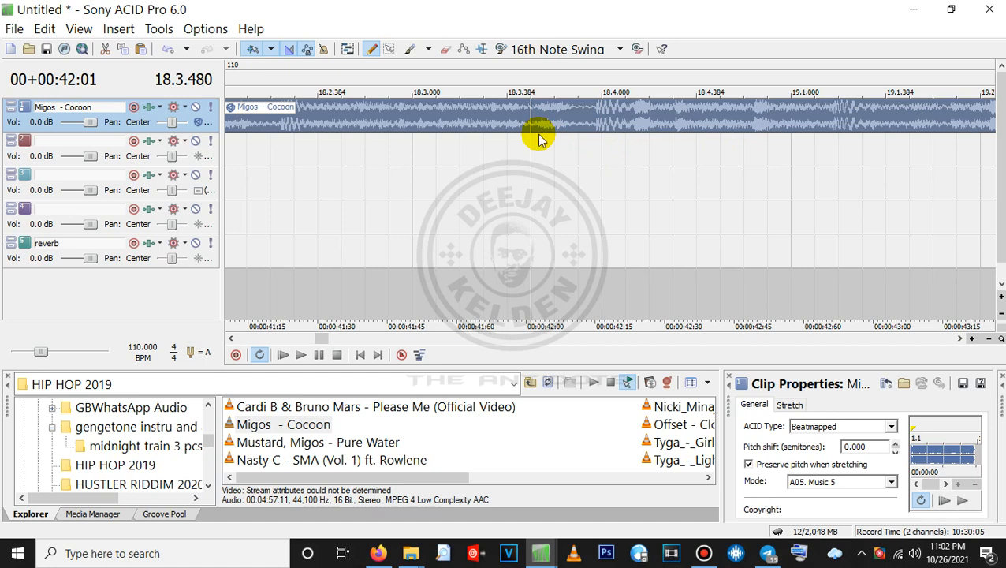
{"action": "key", "text": "s"}
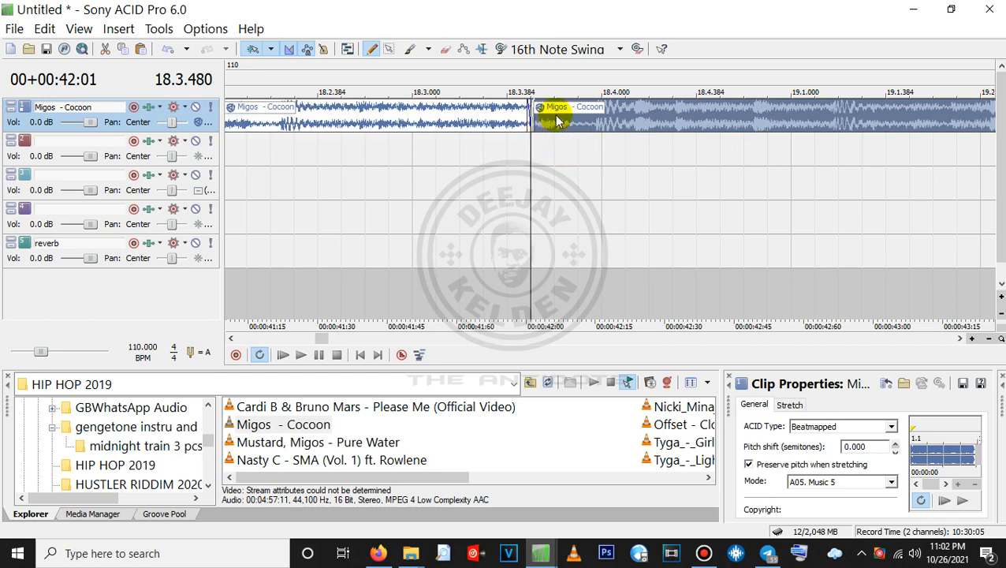
Step: Move the part after the split to start at 18.4.000 and bring it back against the first part
{"action": "left_click_drag", "start_coordinate": [554, 116], "coordinate": [635, 128]}
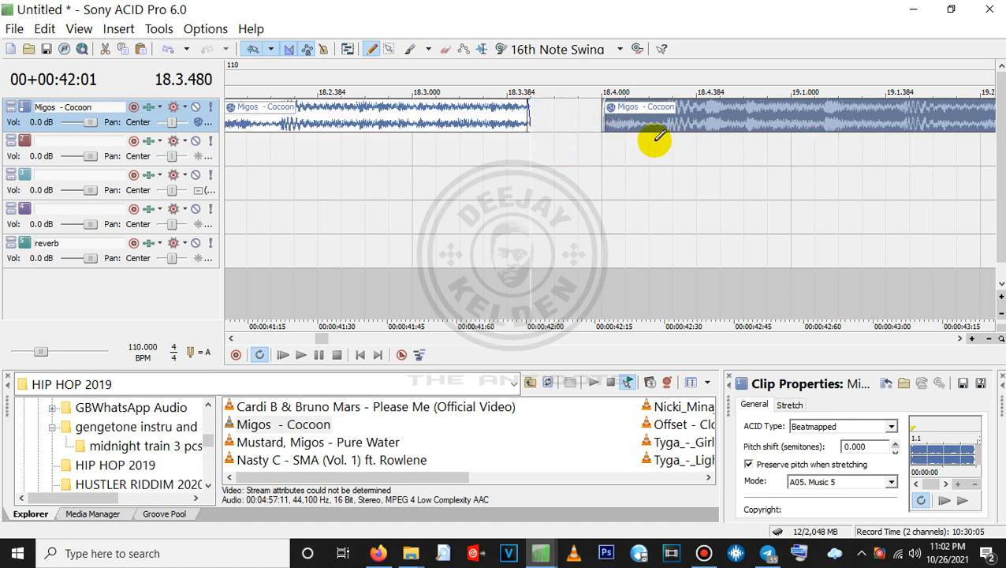
{"action": "left_click", "coordinate": [761, 114]}
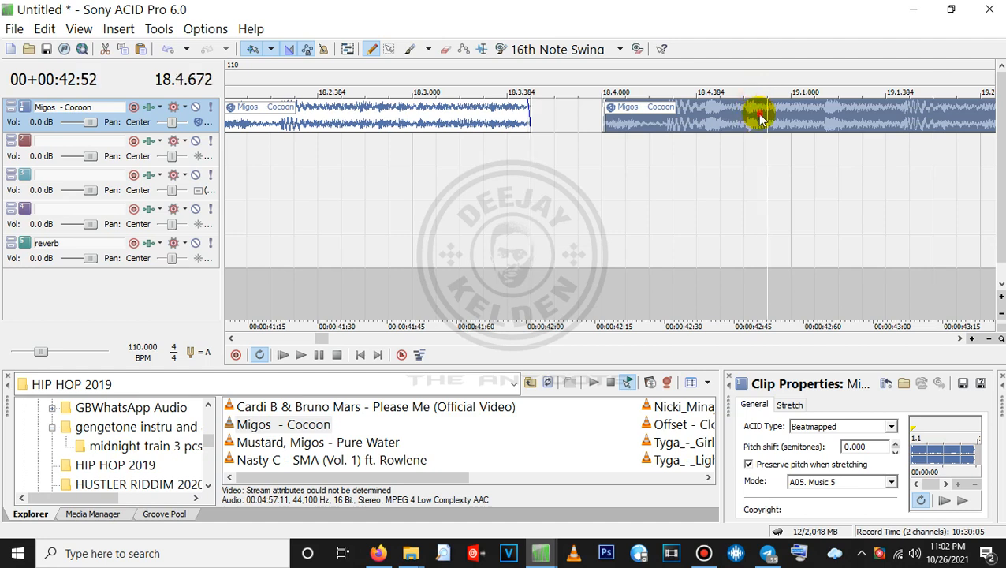
{"action": "left_click_drag", "start_coordinate": [757, 113], "coordinate": [682, 118]}
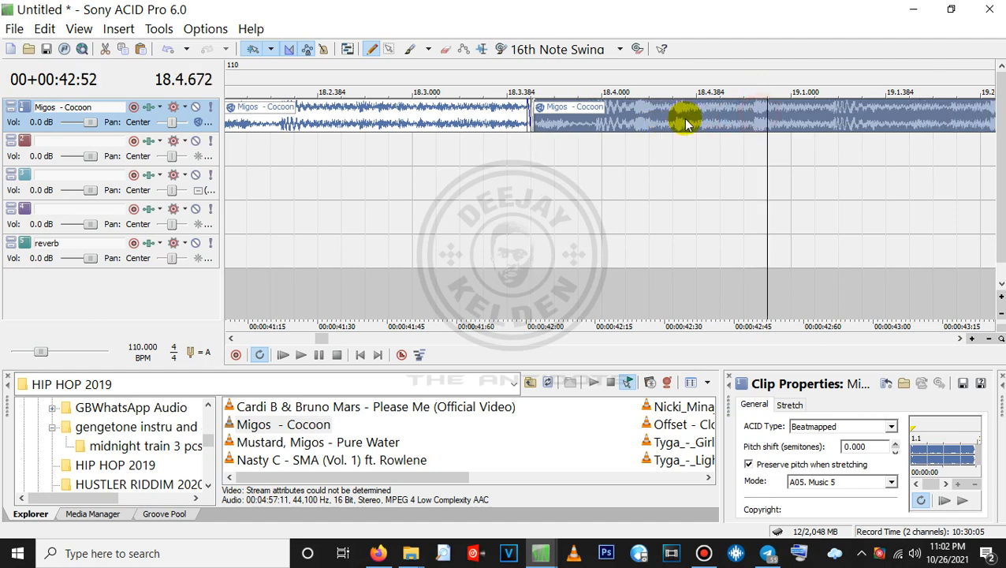
Step: Split the Migos - Cocoon event on the first track again at 18.3.576
{"action": "left_click", "coordinate": [562, 130]}
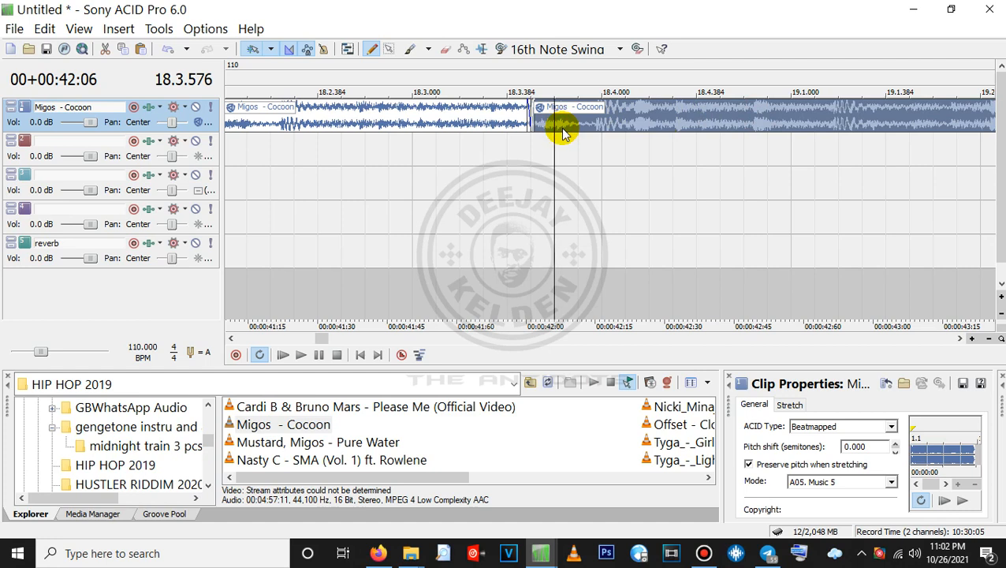
{"action": "key", "text": "s"}
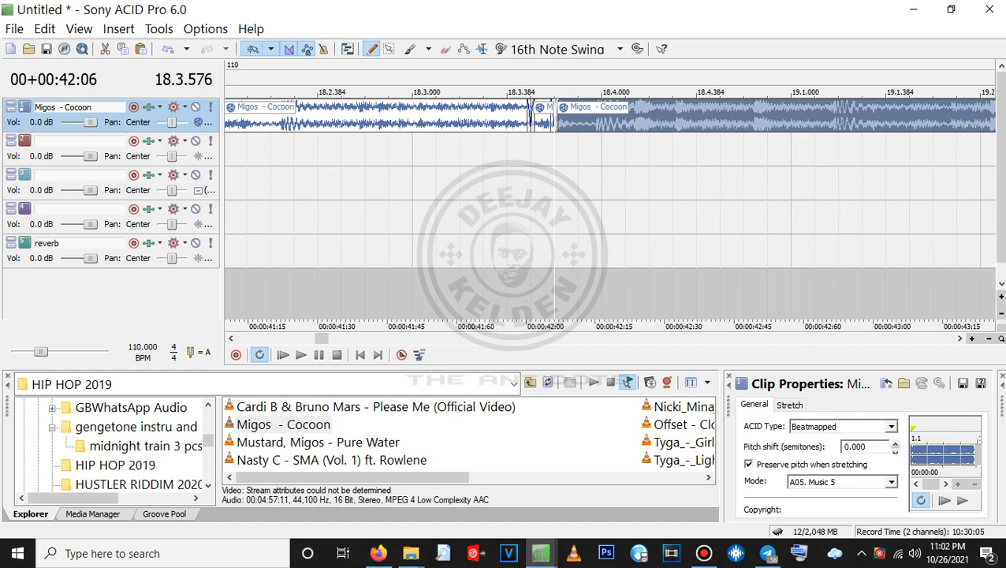
Step: Examine the fade curves at the two split points on the first track with enlarged track height and time zoom
{"action": "left_click", "coordinate": [1001, 299]}
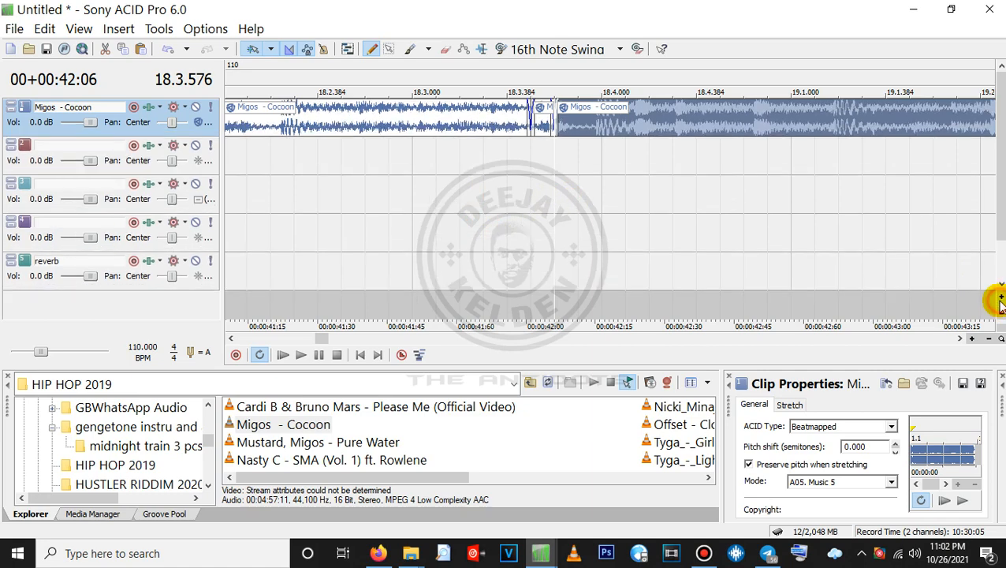
{"action": "left_click", "coordinate": [1000, 299]}
{"action": "left_click", "coordinate": [1001, 301]}
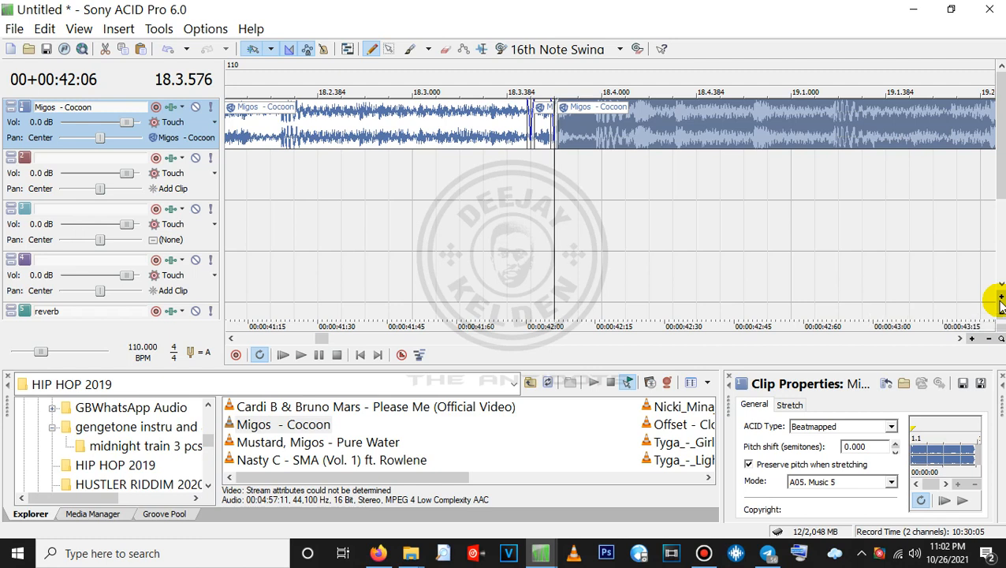
{"action": "left_click", "coordinate": [1000, 300]}
{"action": "left_click", "coordinate": [1000, 301]}
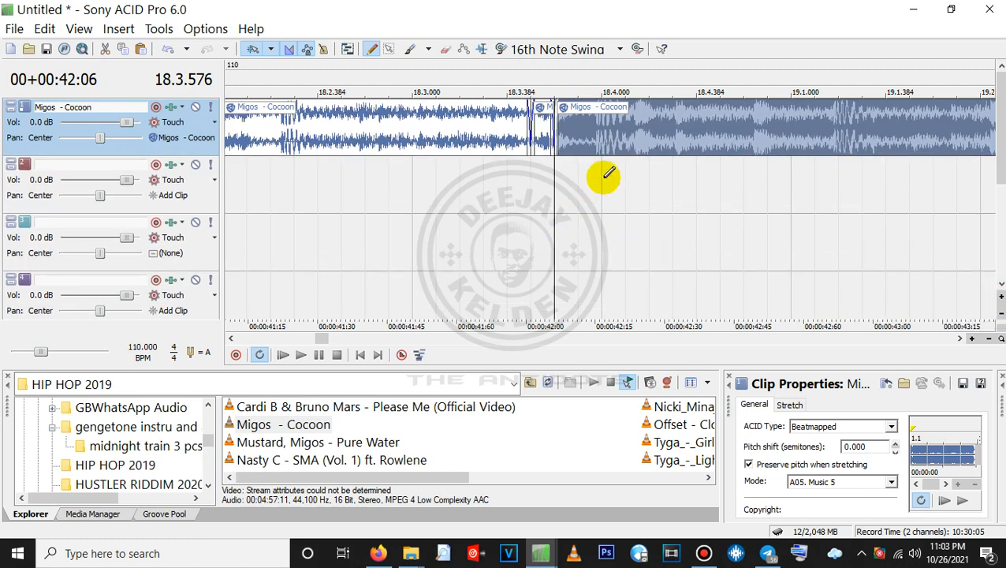
{"action": "left_click", "coordinate": [999, 311]}
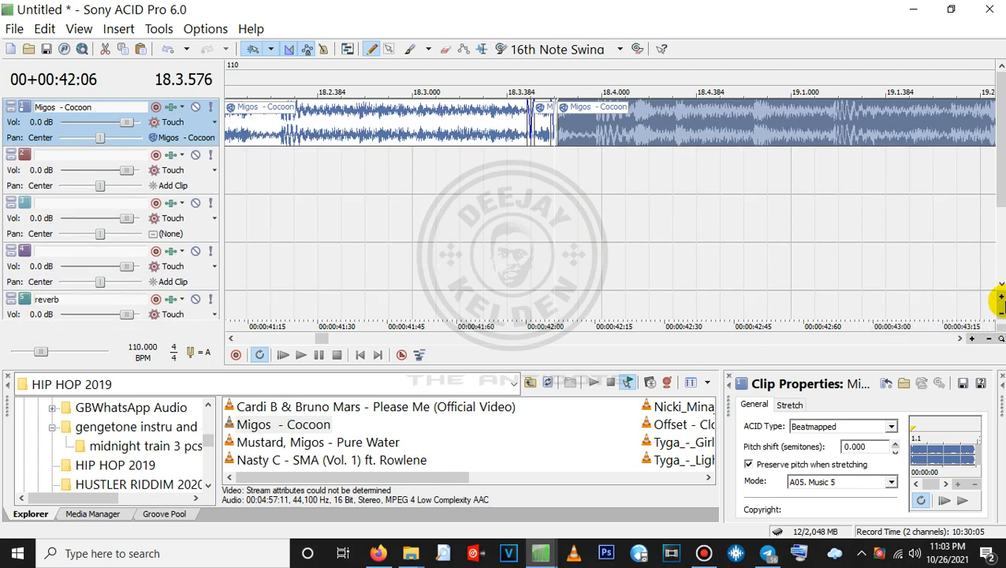
{"action": "left_click", "coordinate": [999, 298]}
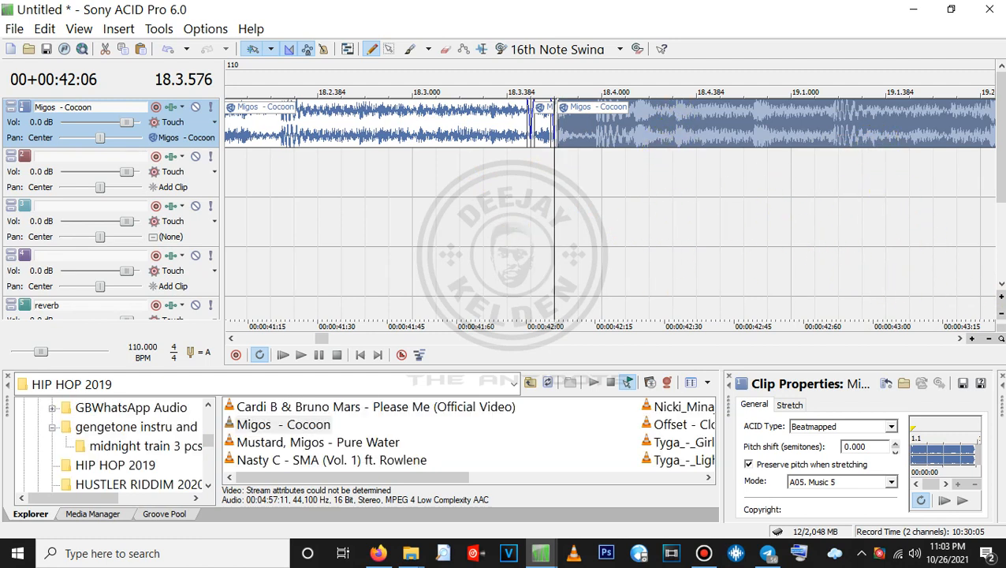
{"action": "left_click", "coordinate": [1000, 300]}
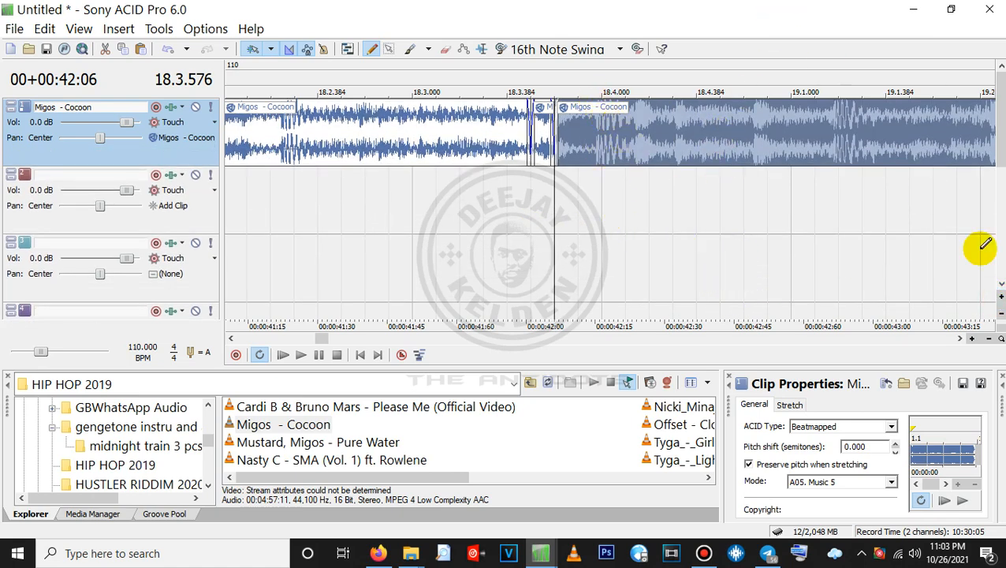
{"action": "left_click", "coordinate": [972, 341]}
{"action": "left_click", "coordinate": [972, 340]}
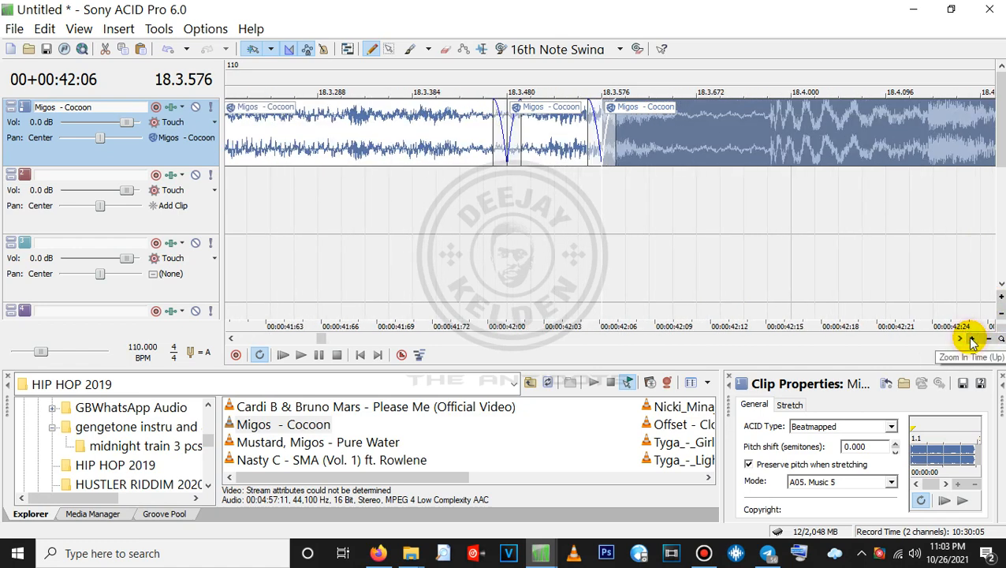
{"action": "left_click", "coordinate": [988, 340]}
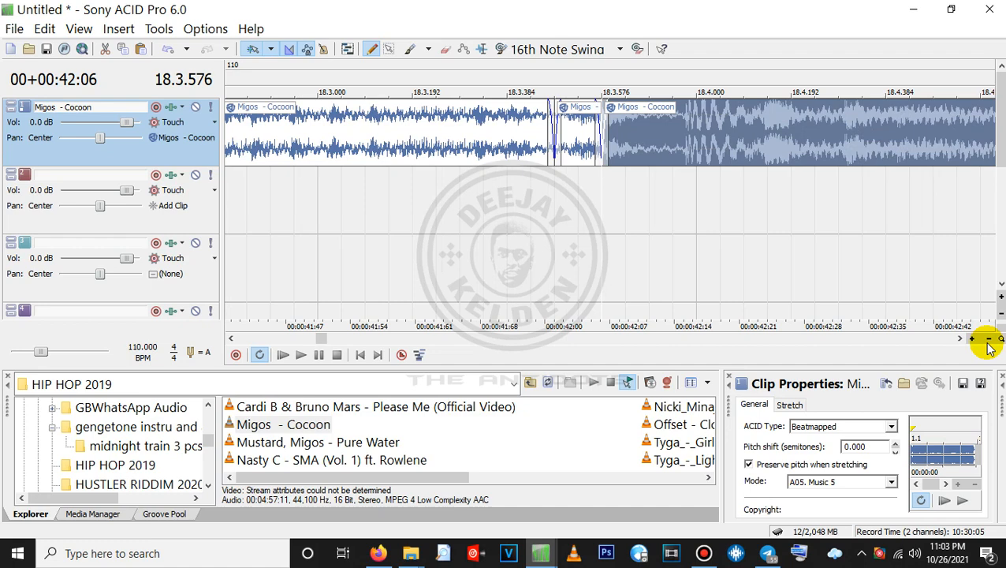
{"action": "left_click", "coordinate": [989, 339]}
{"action": "left_click", "coordinate": [988, 339]}
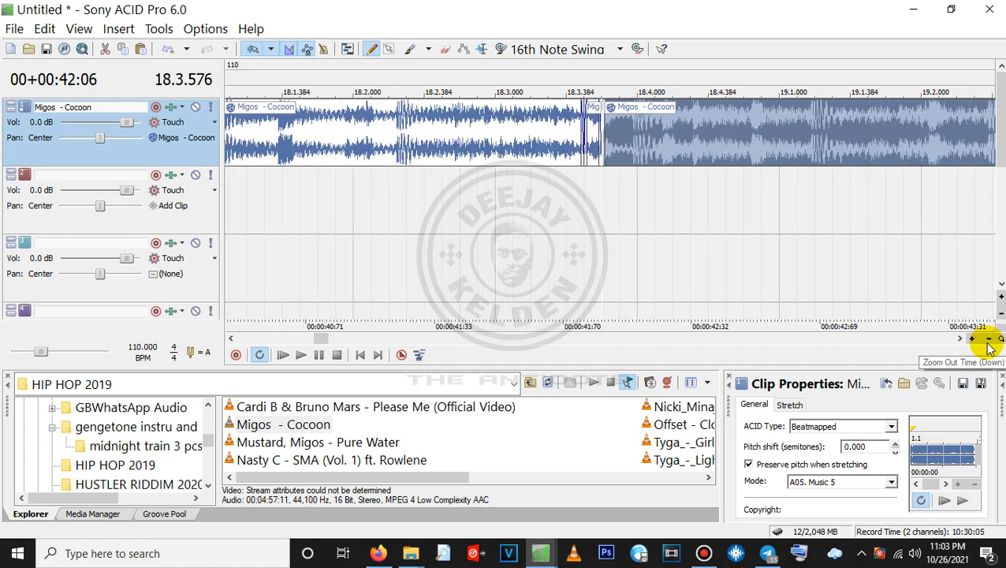
Step: Examine the two split points on the first track at different time zoom levels, from the whole song down to single beats
{"action": "left_click", "coordinate": [989, 339]}
{"action": "left_click", "coordinate": [988, 339]}
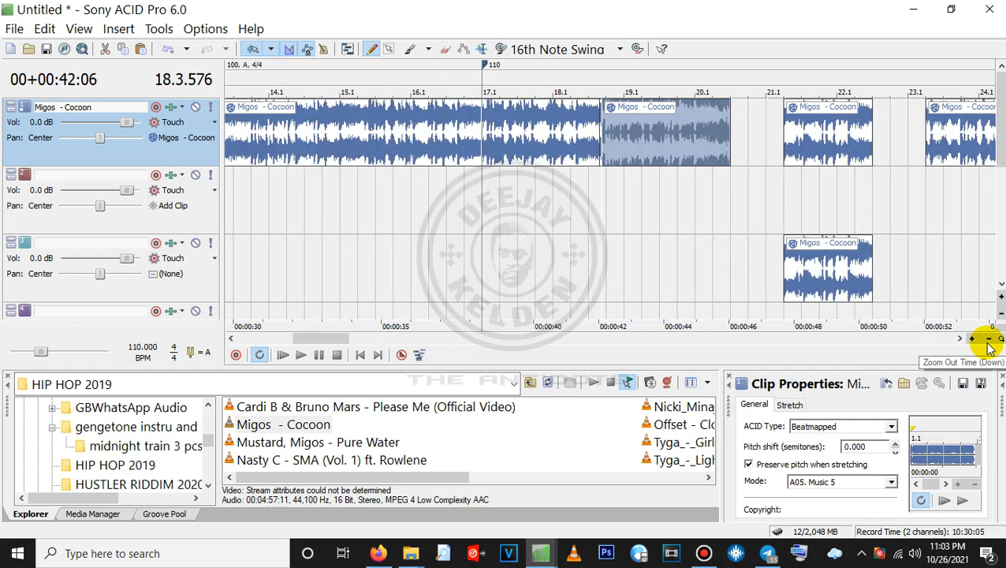
{"action": "left_click", "coordinate": [989, 339]}
{"action": "left_click", "coordinate": [988, 339]}
{"action": "key", "text": "Up"}
{"action": "key", "text": "Up"}
{"action": "key", "text": "Up"}
{"action": "key", "text": "Up"}
{"action": "key", "text": "Up"}
{"action": "key", "text": "Up"}
{"action": "key", "text": "Up"}
{"action": "key", "text": "Up"}
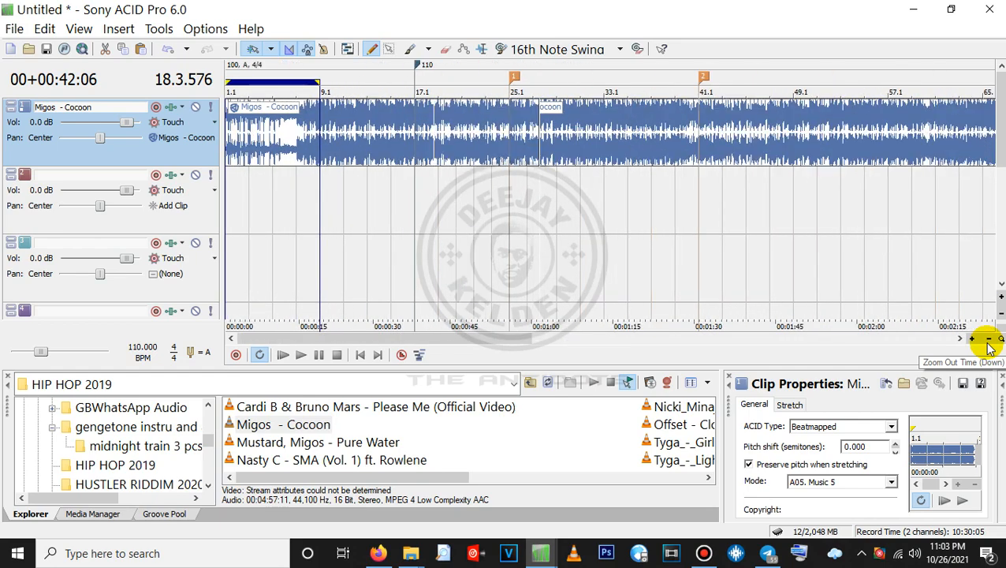
{"action": "key", "text": "Up"}
{"action": "key", "text": "Up"}
{"action": "key", "text": "Up"}
{"action": "key", "text": "Up"}
{"action": "key", "text": "Up"}
{"action": "key", "text": "Up"}
{"action": "key", "text": "Up"}
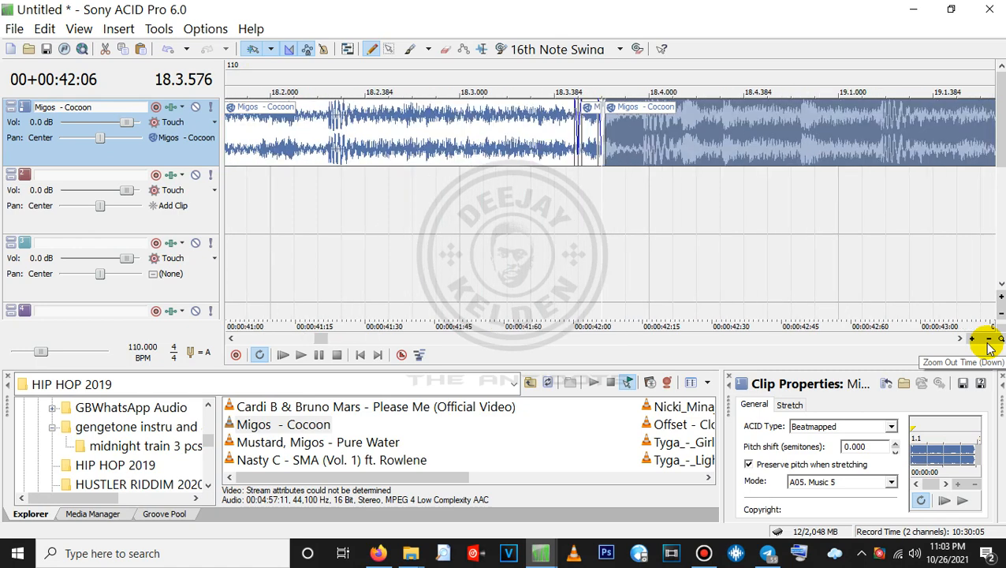
{"action": "key", "text": "Down"}
{"action": "key", "text": "Down"}
{"action": "key", "text": "Down"}
{"action": "key", "text": "Down"}
{"action": "key", "text": "Down"}
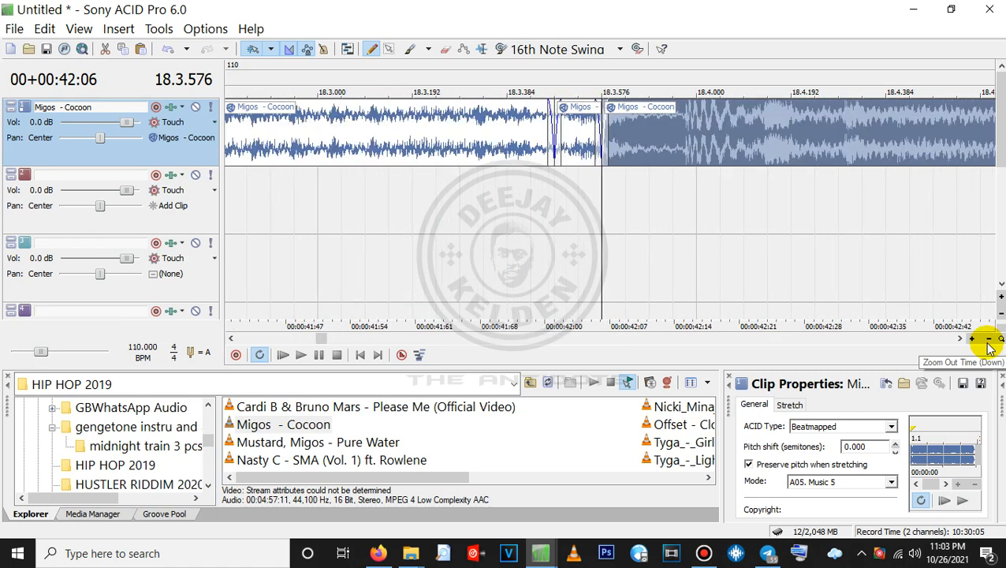
{"action": "key", "text": "Up"}
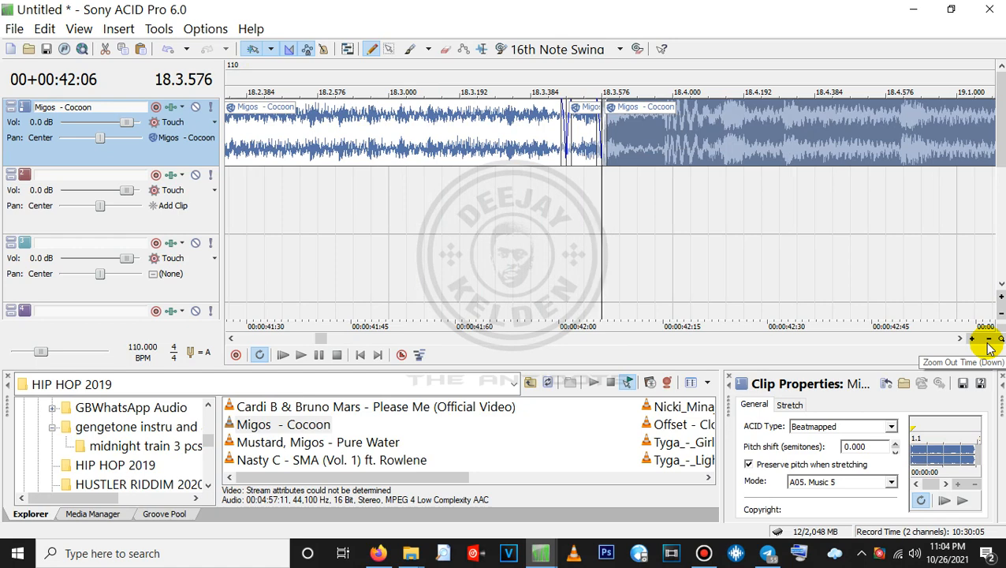
{"action": "left_click", "coordinate": [987, 343]}
{"action": "key", "text": "Up"}
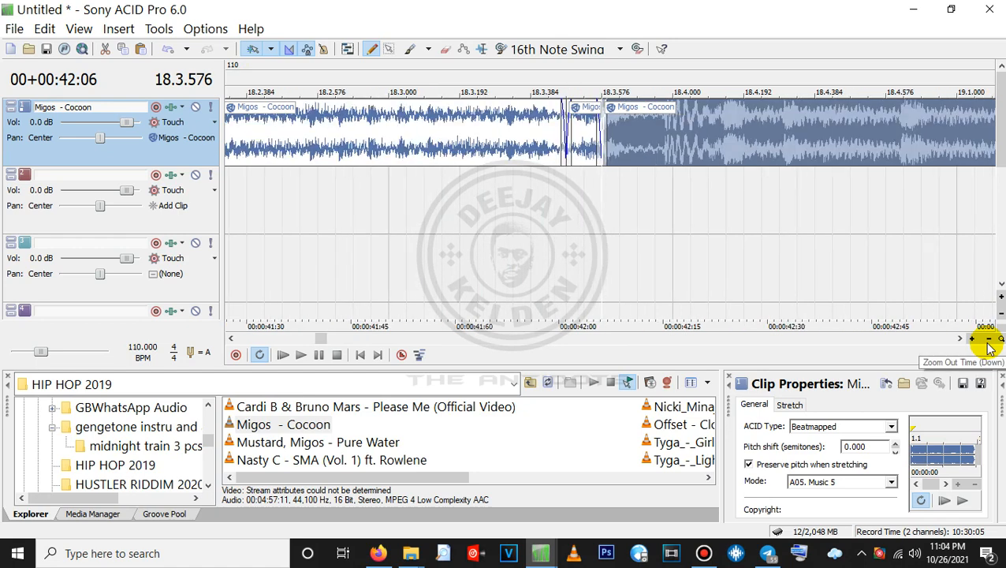
Step: Add markers at 18.3.000 and 18.4.000 on either side of the two split points
{"action": "left_click", "coordinate": [388, 206]}
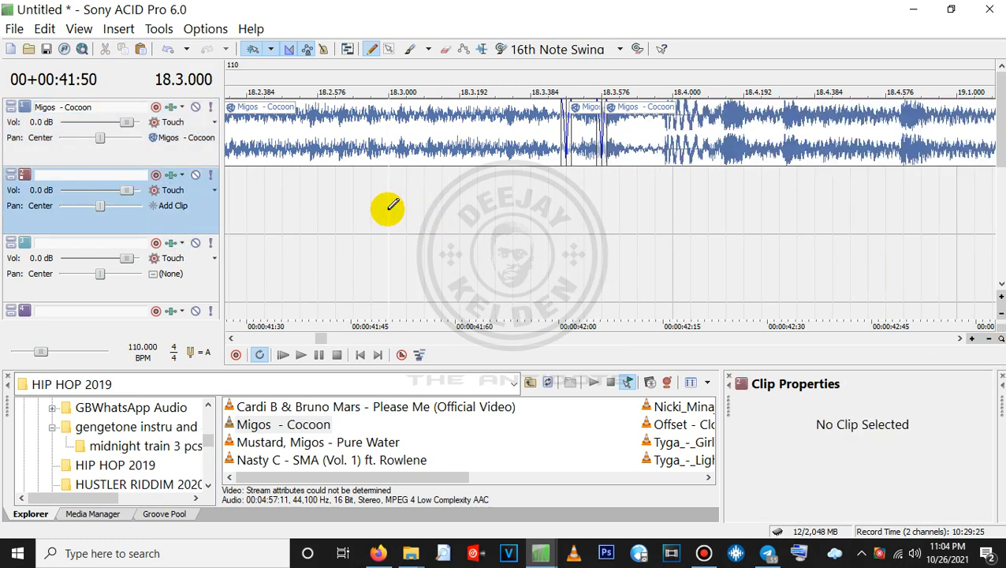
{"action": "key", "text": "m"}
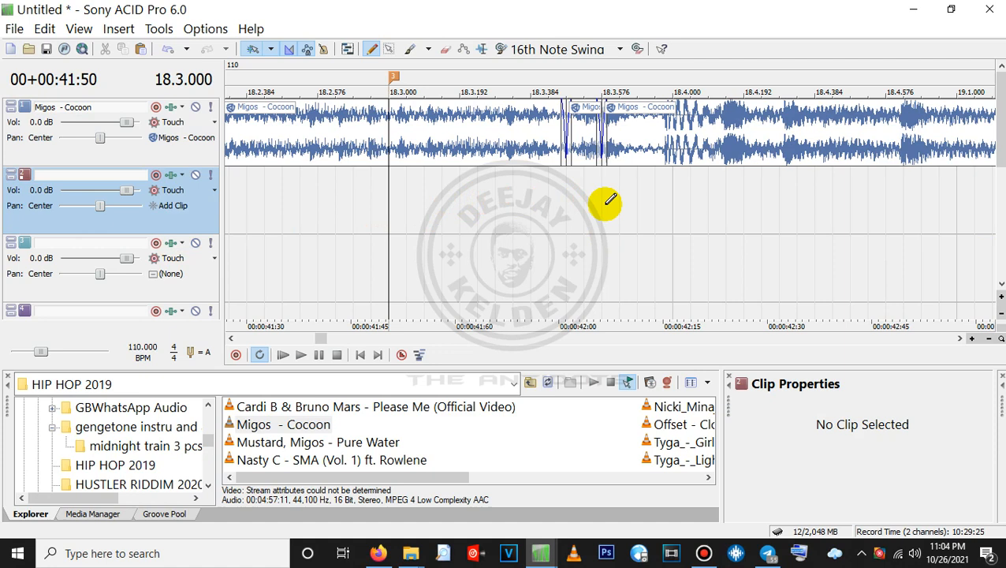
{"action": "left_click", "coordinate": [673, 267]}
{"action": "key", "text": "m"}
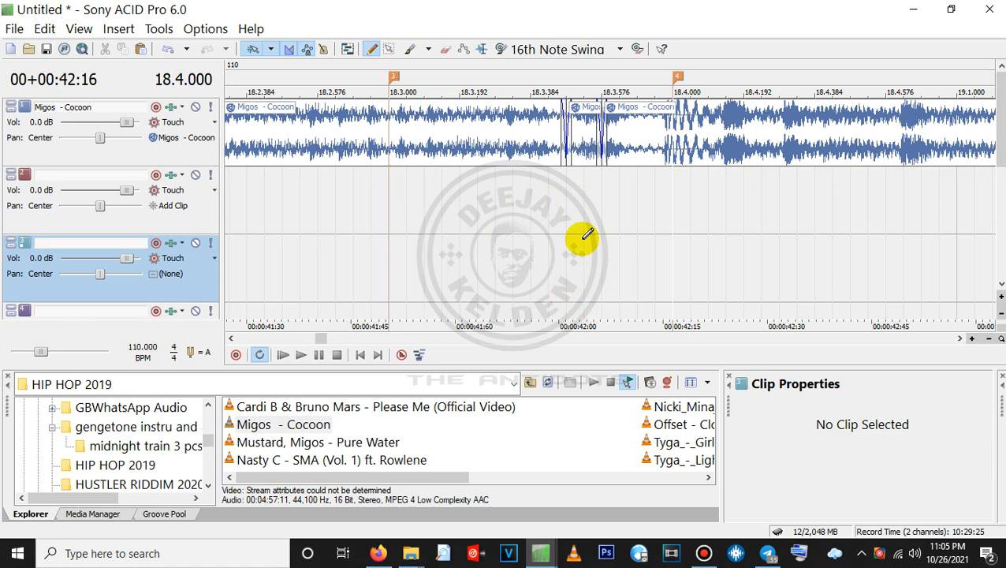
Step: Review the Render As formats and templates, choosing MP3 Audio with Highest Quality VBR Stereo Audio, and leave without rendering
{"action": "left_click", "coordinate": [12, 29]}
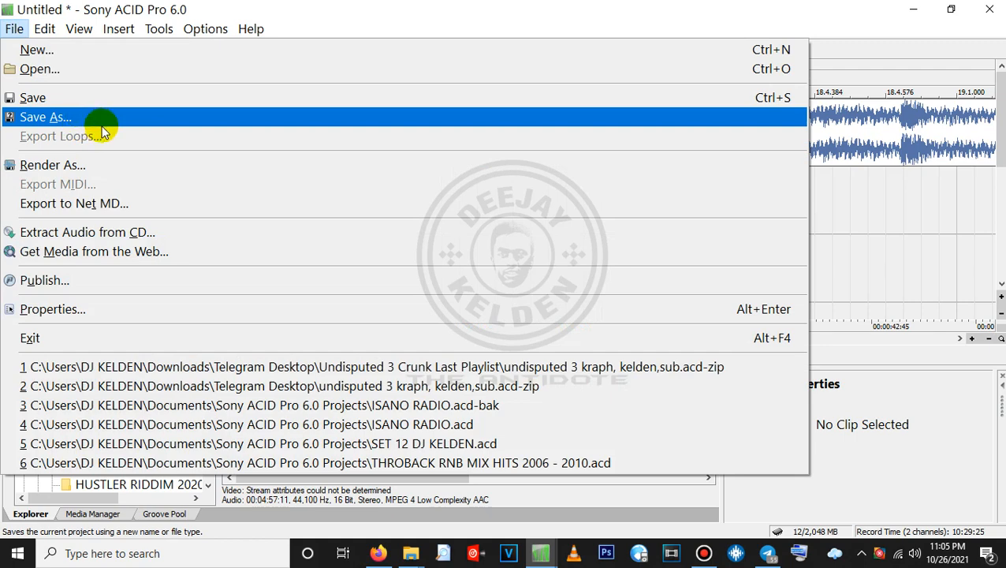
{"action": "left_click", "coordinate": [87, 167]}
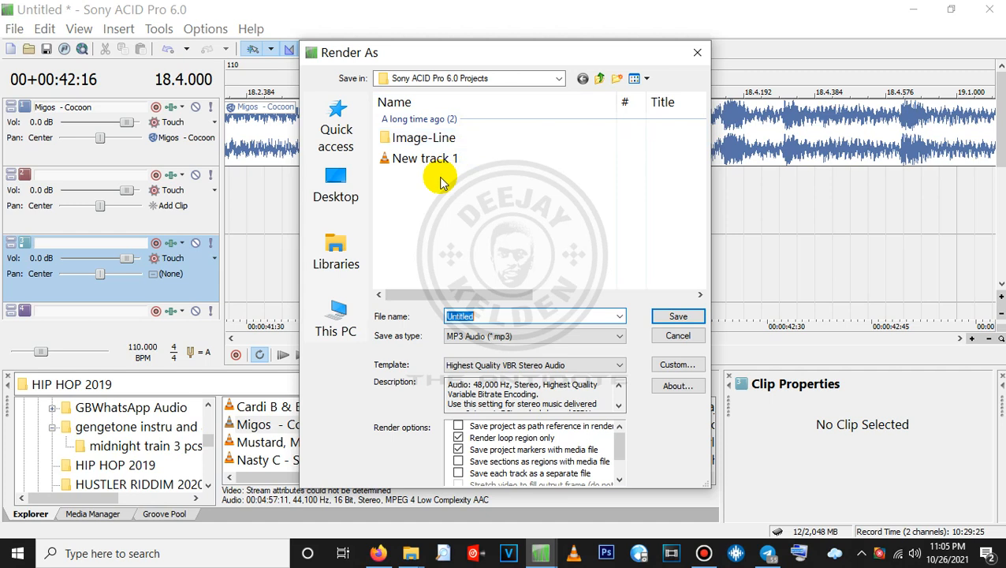
{"action": "left_click", "coordinate": [471, 337]}
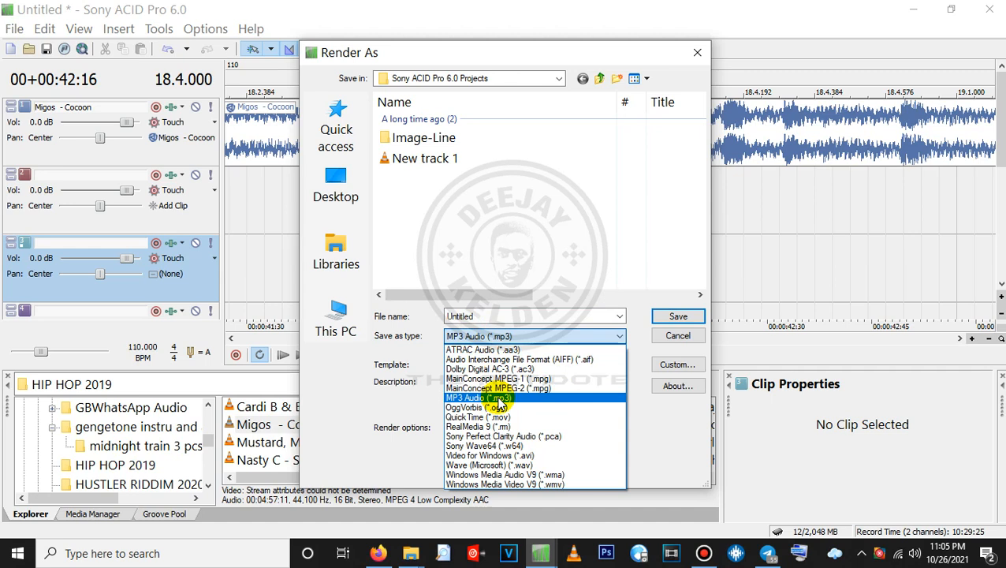
{"action": "left_click", "coordinate": [498, 400]}
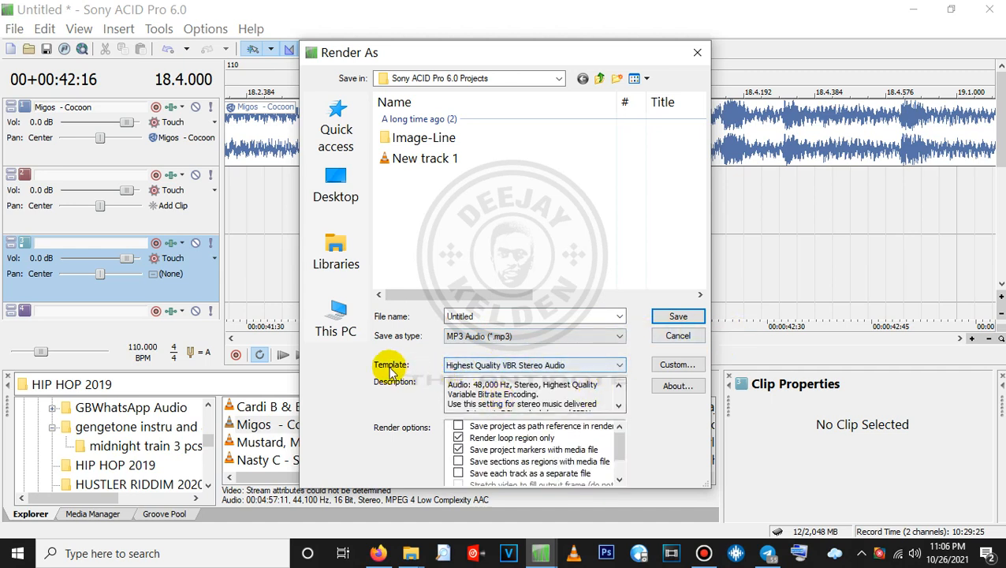
{"action": "left_click", "coordinate": [482, 367]}
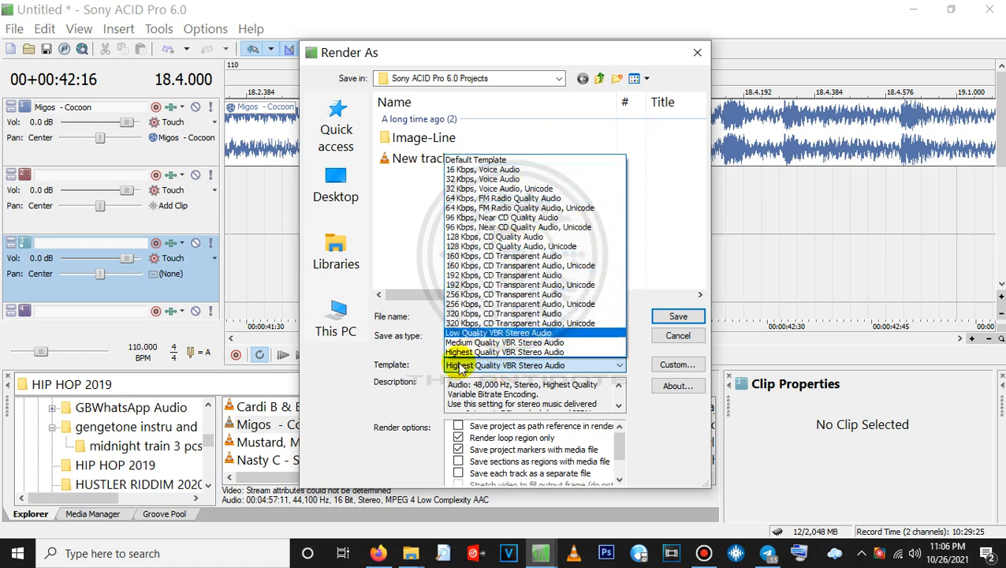
{"action": "left_click", "coordinate": [518, 353]}
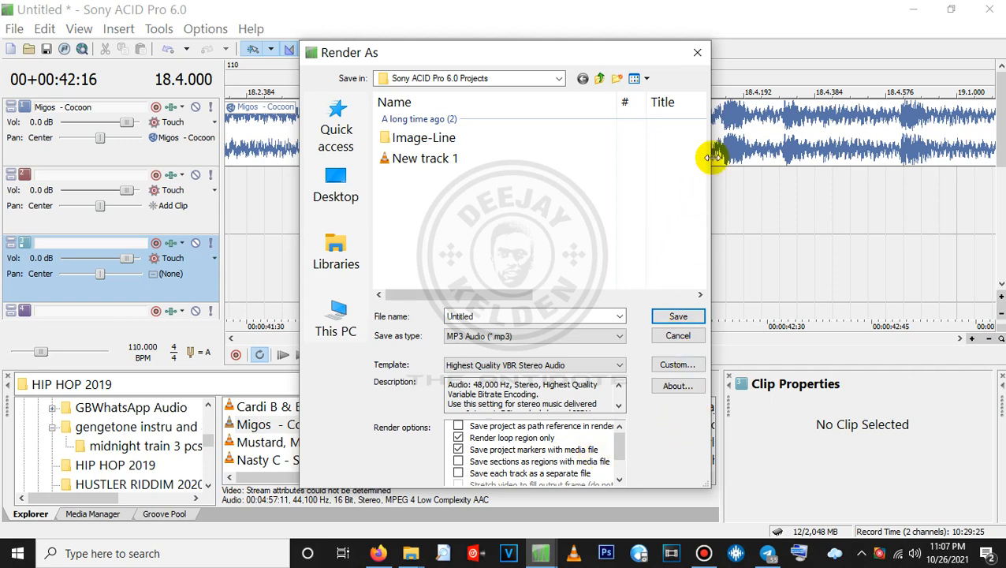
{"action": "left_click", "coordinate": [697, 53]}
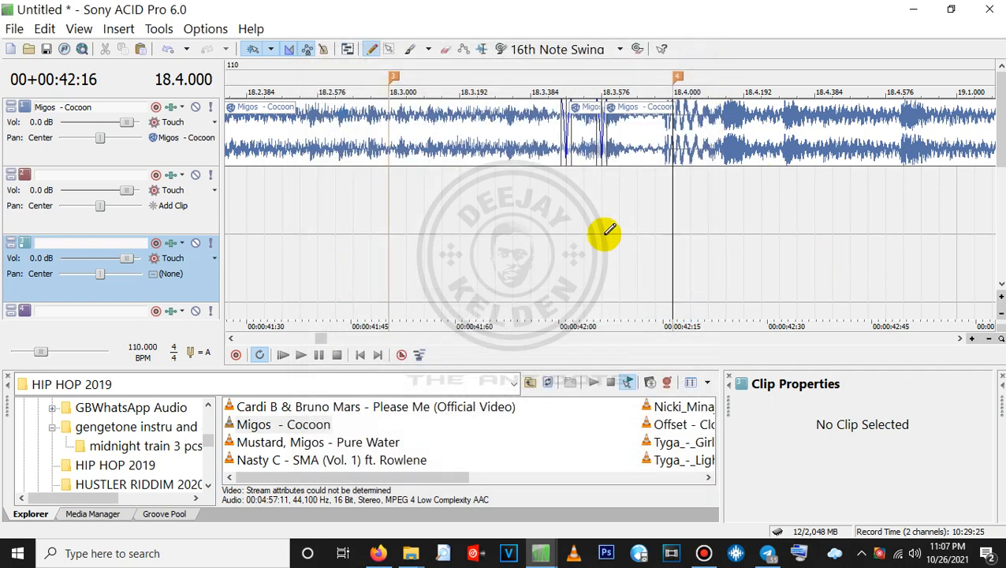
Step: Add a marker at 18.3.144 over the first Migos - Cocoon event and return the cursor to 18.3.000
{"action": "left_click", "coordinate": [416, 118]}
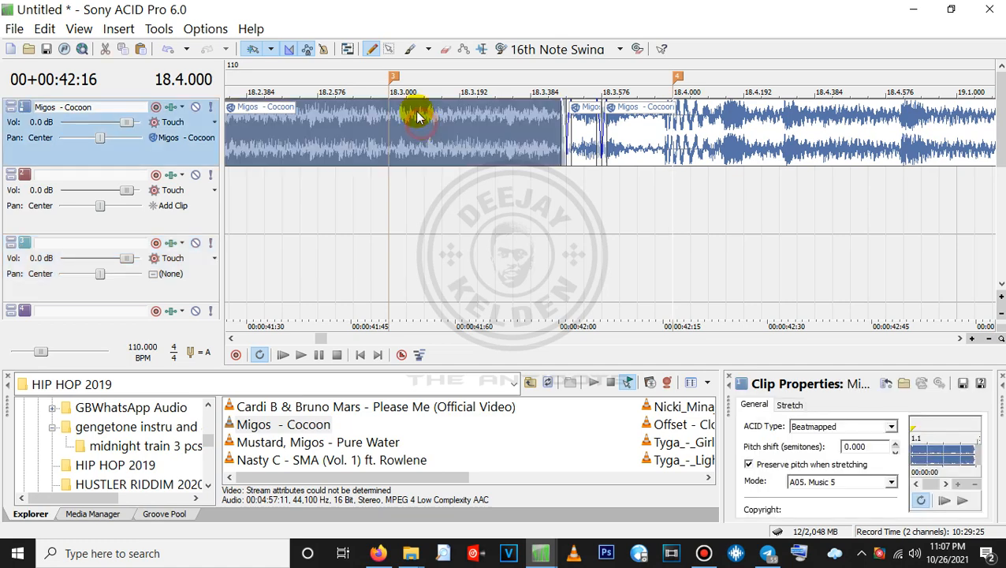
{"action": "left_click", "coordinate": [439, 144]}
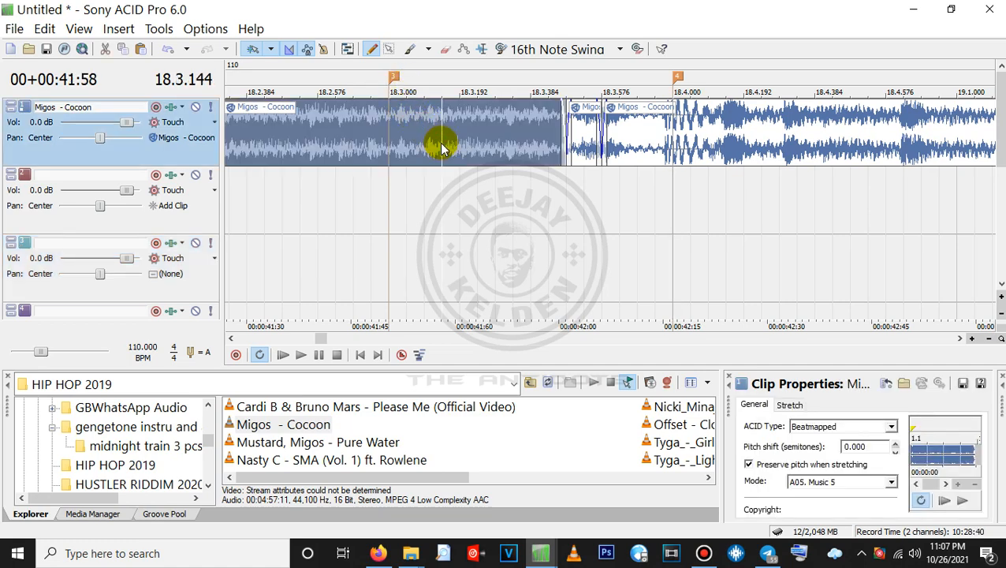
{"action": "key", "text": "m"}
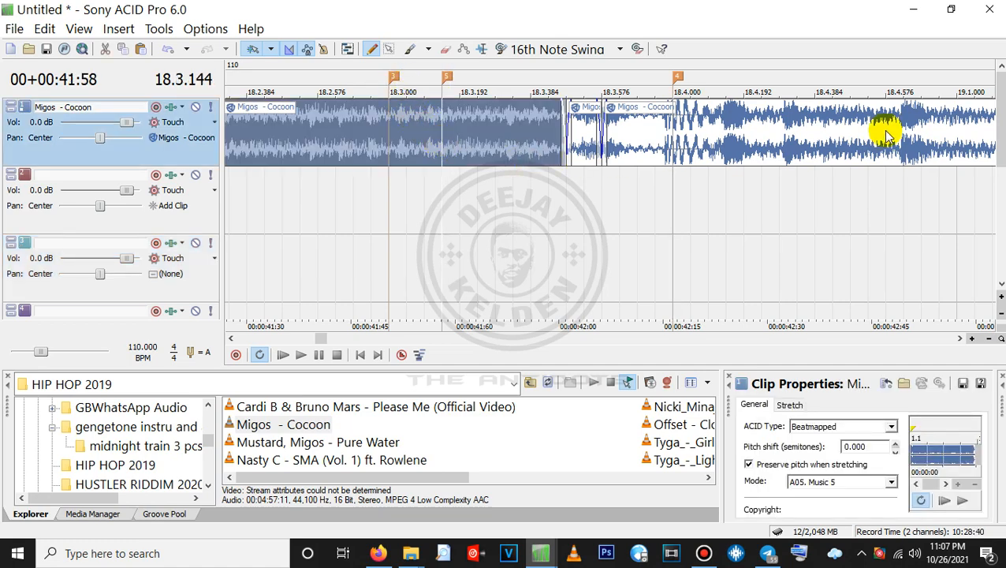
{"action": "left_click", "coordinate": [808, 122]}
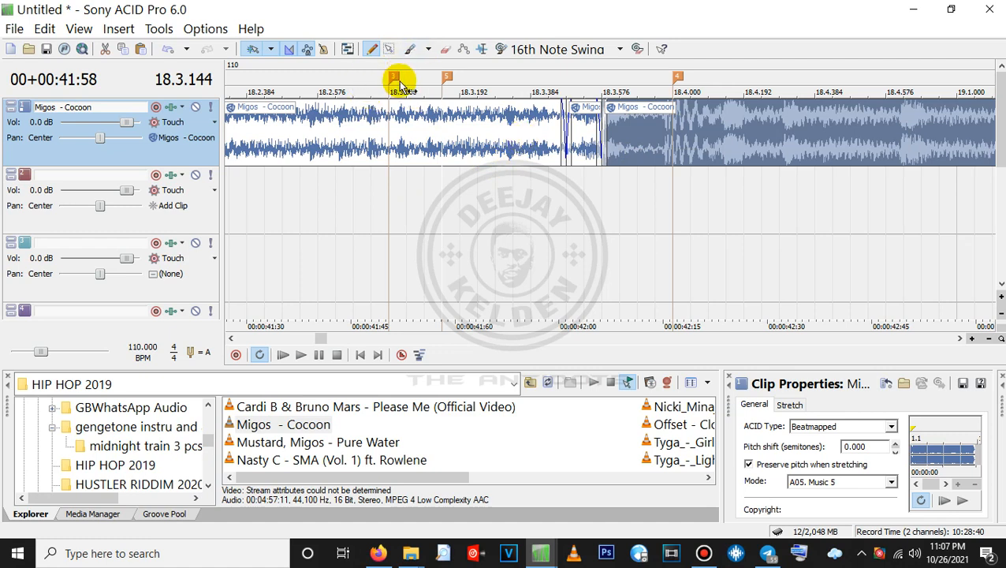
{"action": "left_click", "coordinate": [390, 236]}
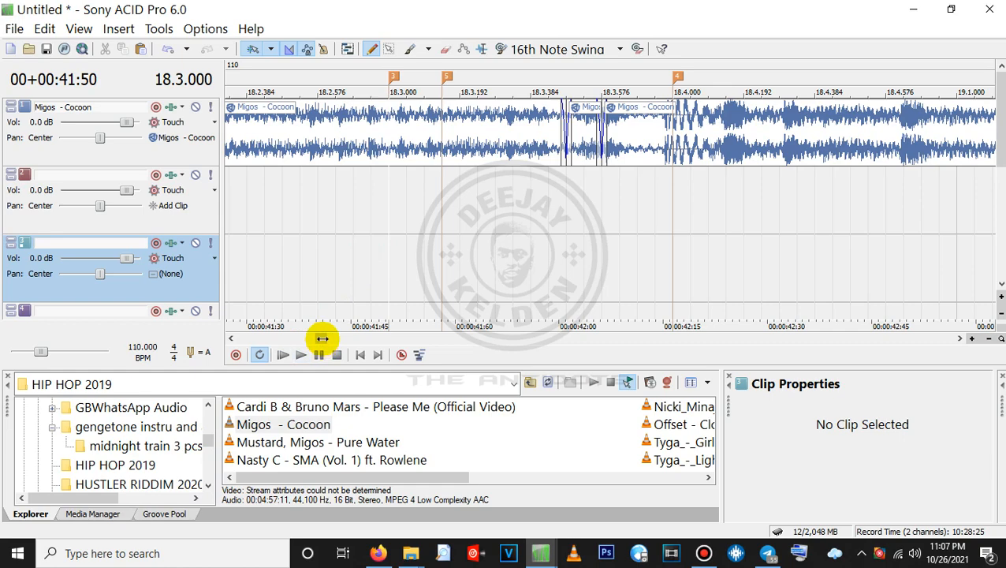
Step: Extend the loop region from the project start to the end of the song's audible waveform, at about bar 125
{"action": "mouse_move", "coordinate": [323, 338]}
{"action": "left_mouse_down"}
{"action": "mouse_move", "coordinate": [367, 338]}
{"action": "mouse_move", "coordinate": [292, 312]}
{"action": "mouse_move", "coordinate": [228, 267]}
{"action": "left_mouse_up"}
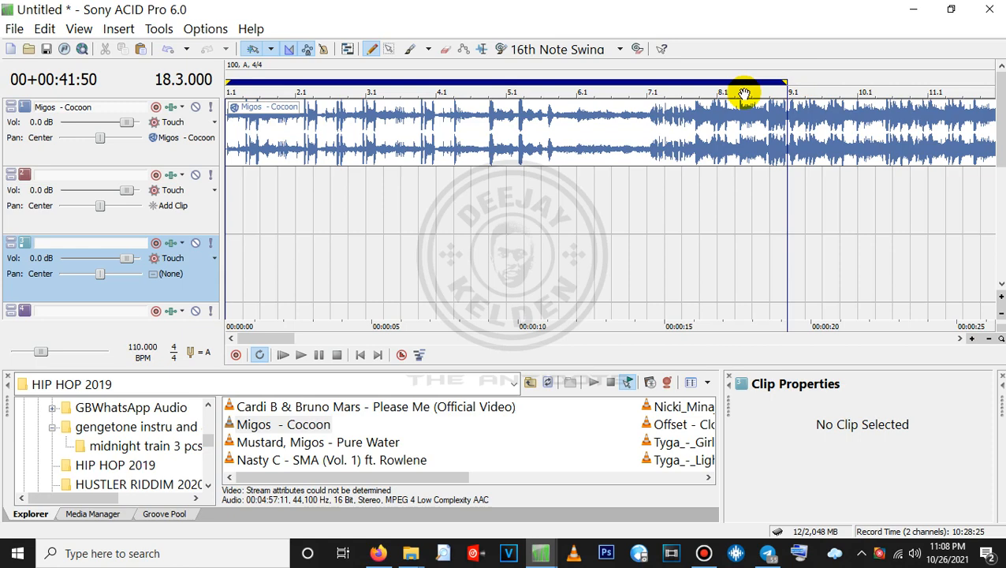
{"action": "left_click", "coordinate": [989, 338]}
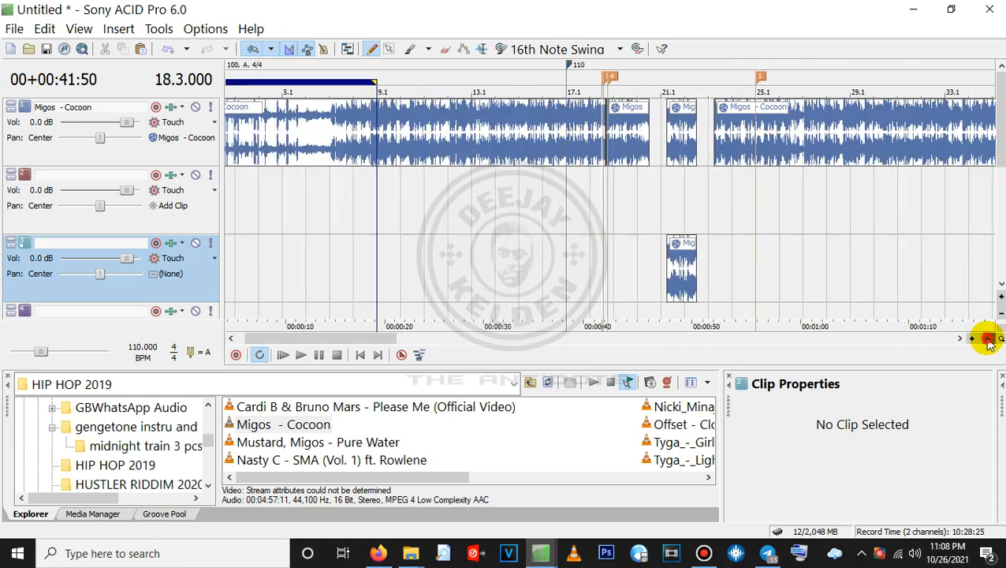
{"action": "left_click", "coordinate": [989, 338]}
{"action": "left_click", "coordinate": [989, 338]}
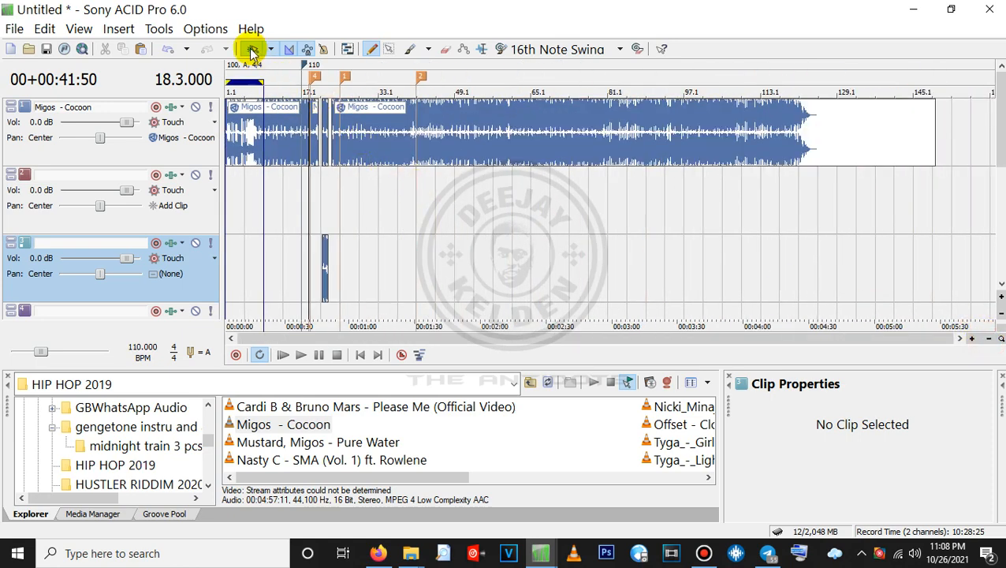
{"action": "left_click_drag", "start_coordinate": [262, 83], "coordinate": [246, 83]}
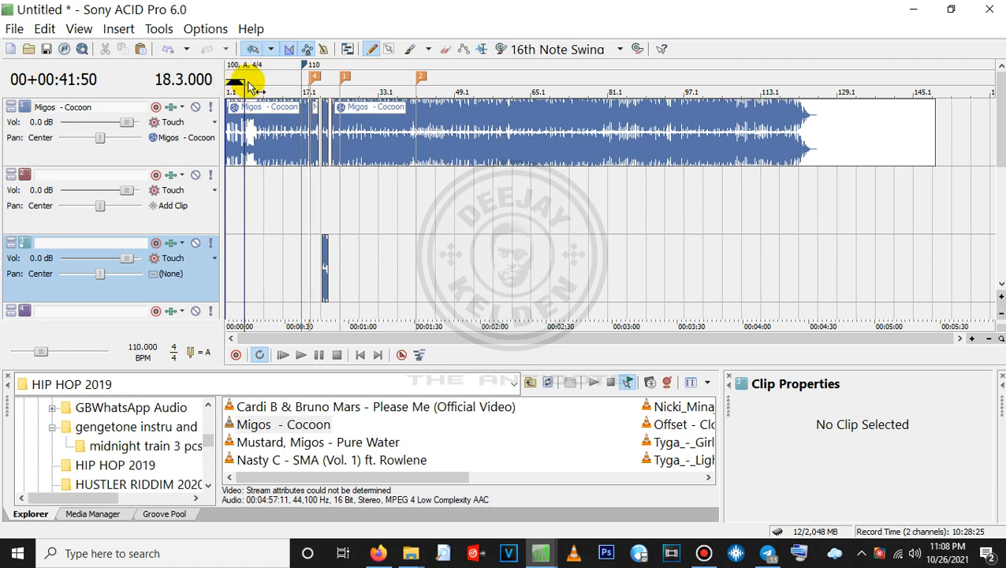
{"action": "left_click_drag", "start_coordinate": [243, 82], "coordinate": [812, 143]}
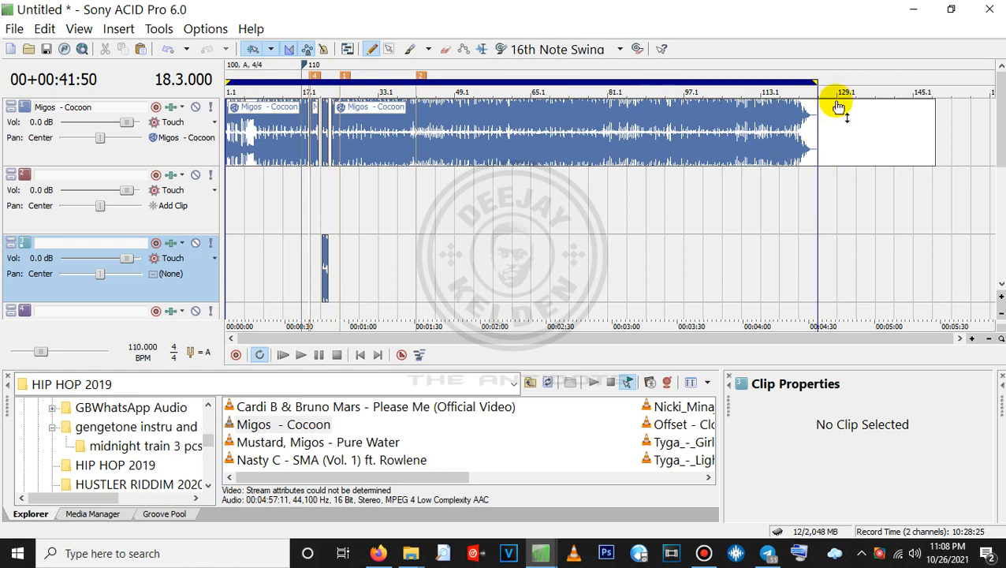
{"action": "left_click", "coordinate": [950, 124]}
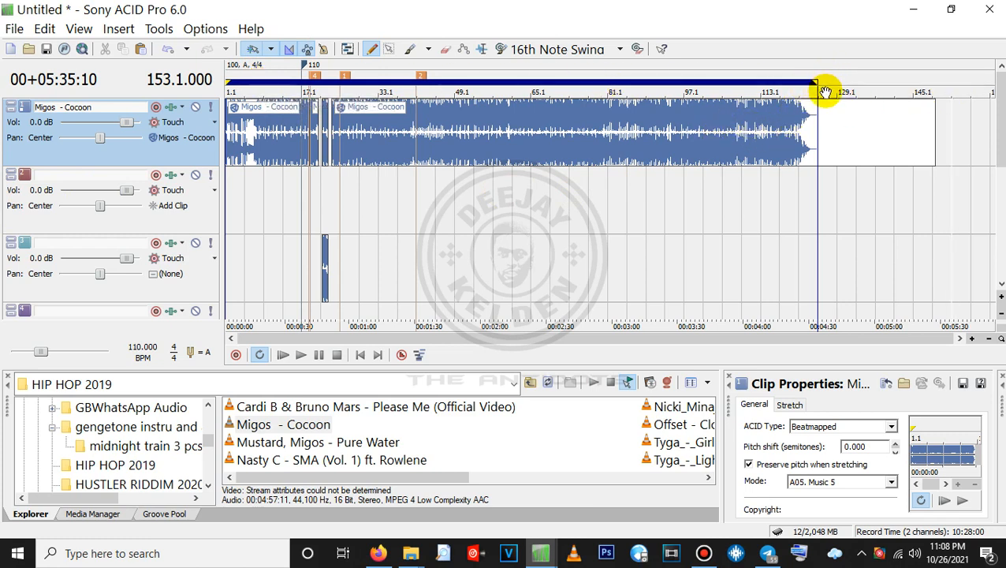
Step: Shorten the loop region to end at about bar 101 and draw a short empty event there on the second track
{"action": "left_click_drag", "start_coordinate": [812, 83], "coordinate": [703, 61]}
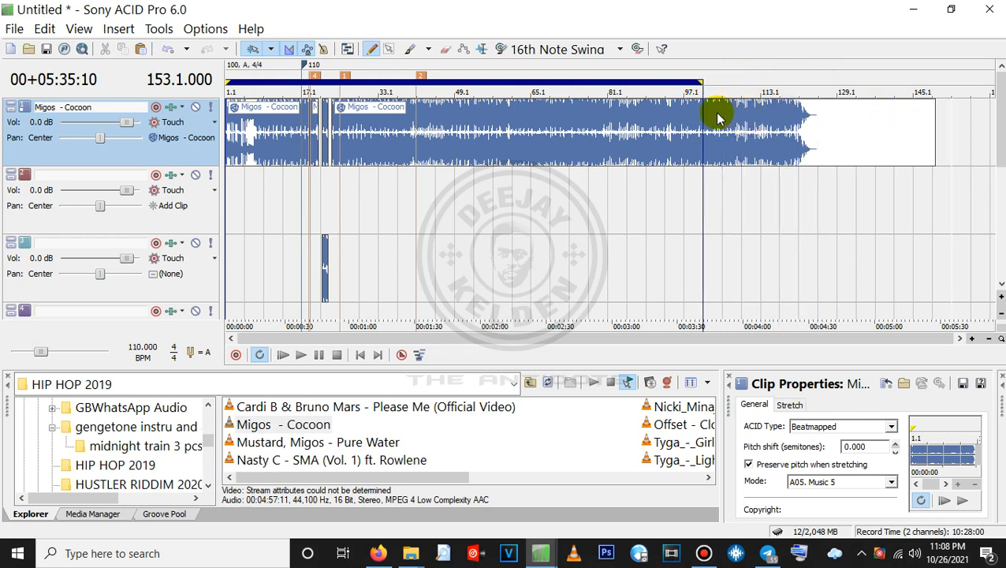
{"action": "left_click", "coordinate": [704, 193]}
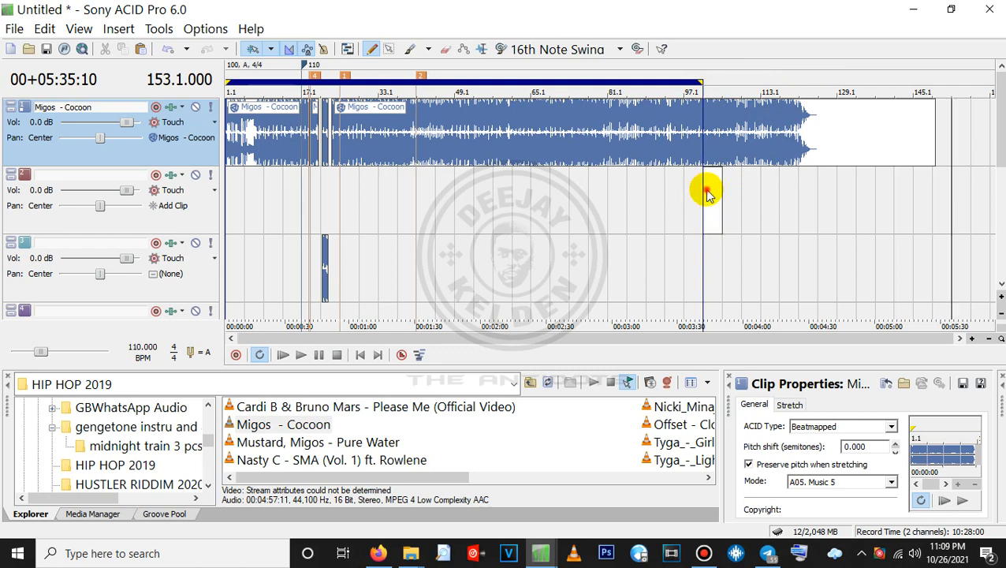
{"action": "left_click", "coordinate": [710, 193]}
{"action": "left_click", "coordinate": [812, 181]}
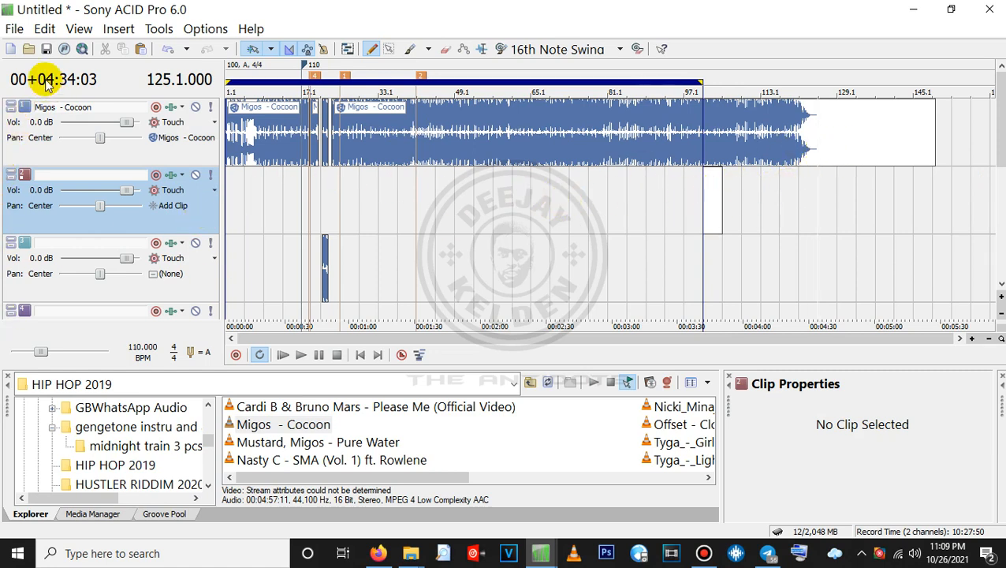
Step: Review the render options in Render As, including Render loop region only, and cancel without rendering
{"action": "left_click", "coordinate": [12, 28]}
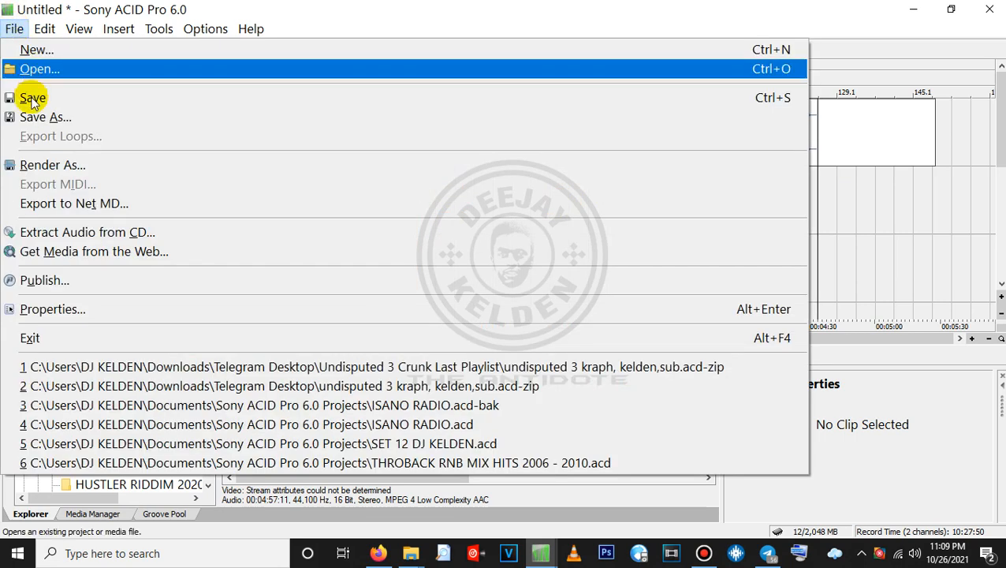
{"action": "left_click", "coordinate": [41, 164]}
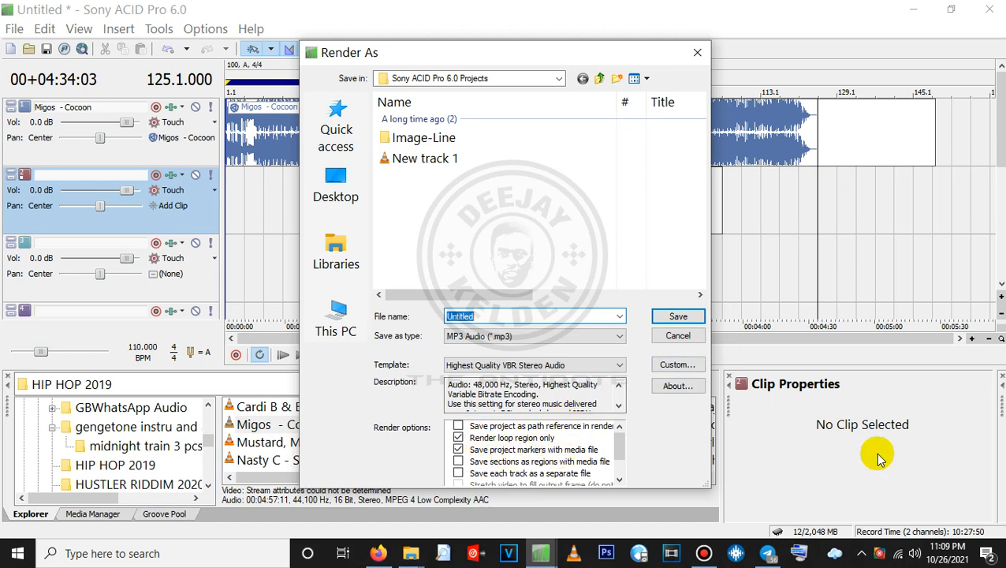
{"action": "left_click", "coordinate": [619, 481]}
{"action": "left_click", "coordinate": [619, 480]}
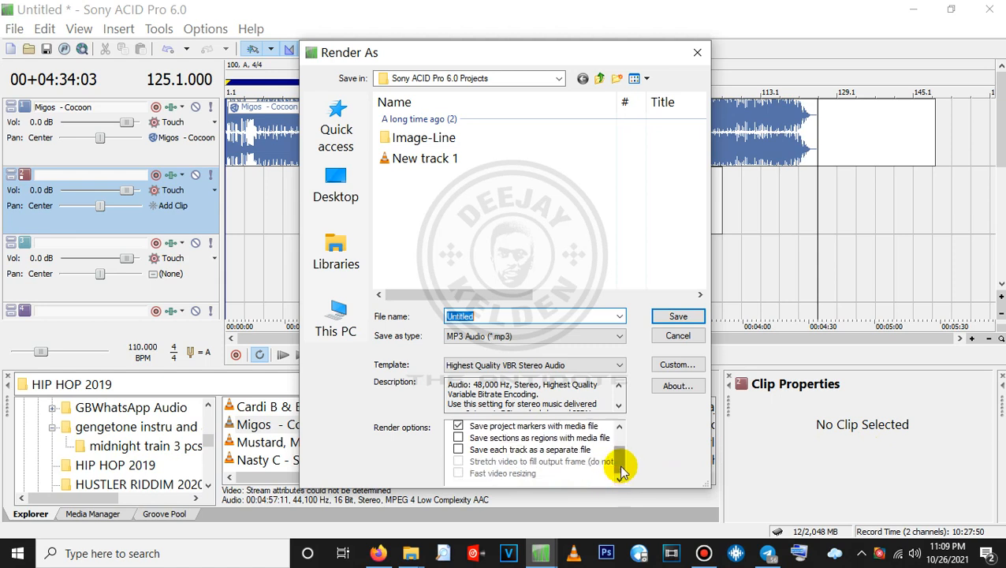
{"action": "left_click_drag", "start_coordinate": [618, 449], "coordinate": [606, 442]}
{"action": "left_click", "coordinate": [457, 437]}
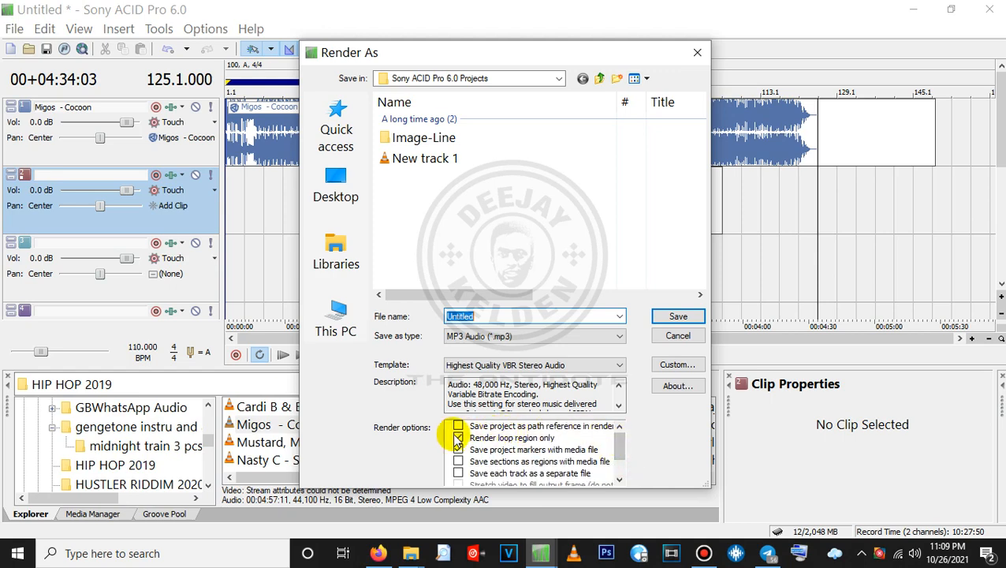
{"action": "left_click", "coordinate": [682, 337]}
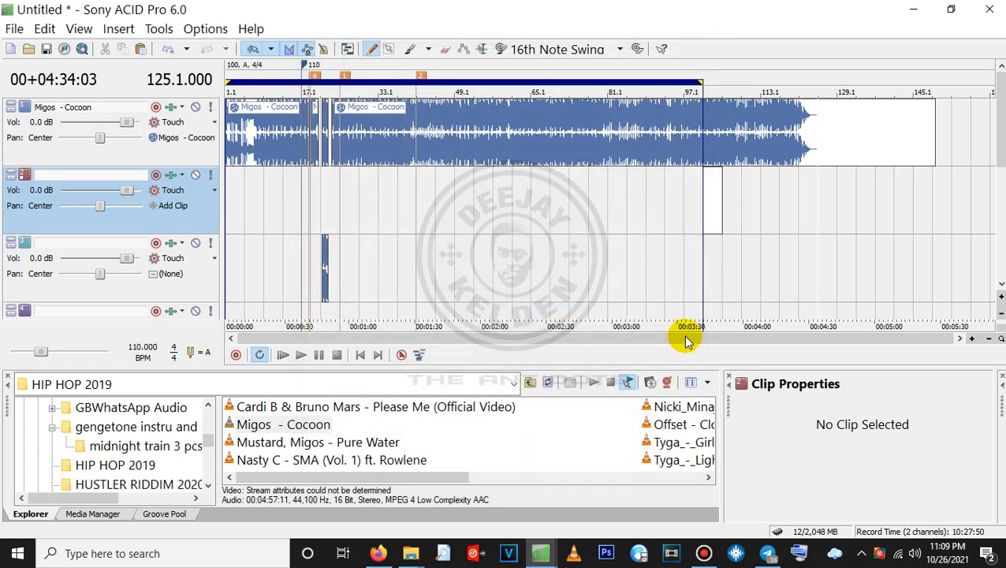